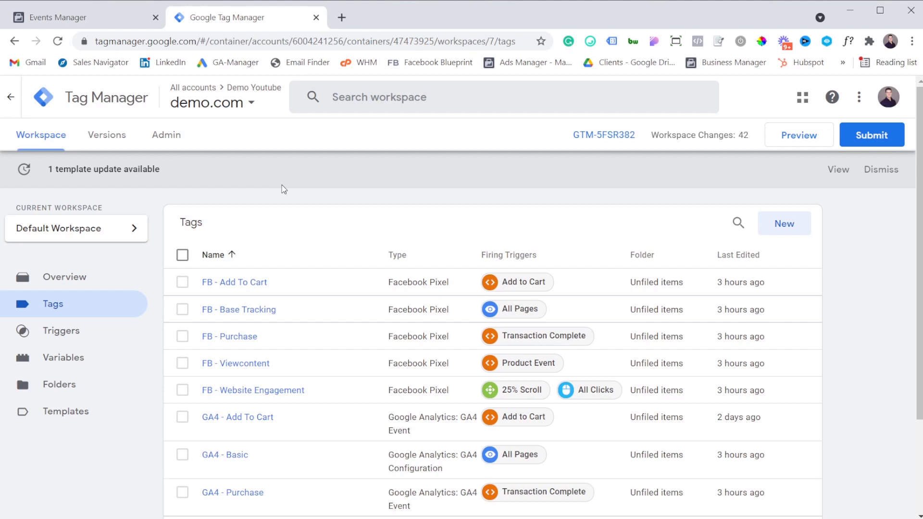
# View the container import options in the demo.com container's administration area, and return to the workspace without importing
pyautogui.click(166, 135)
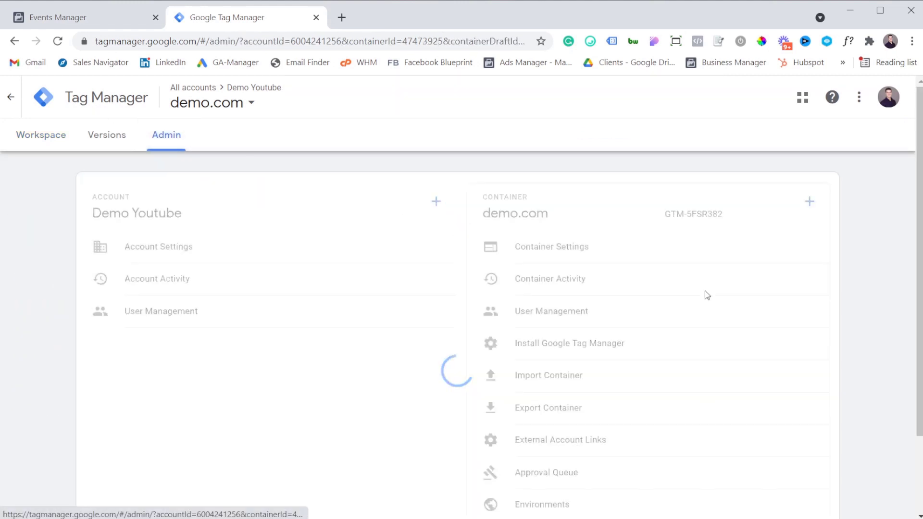
pyautogui.click(587, 376)
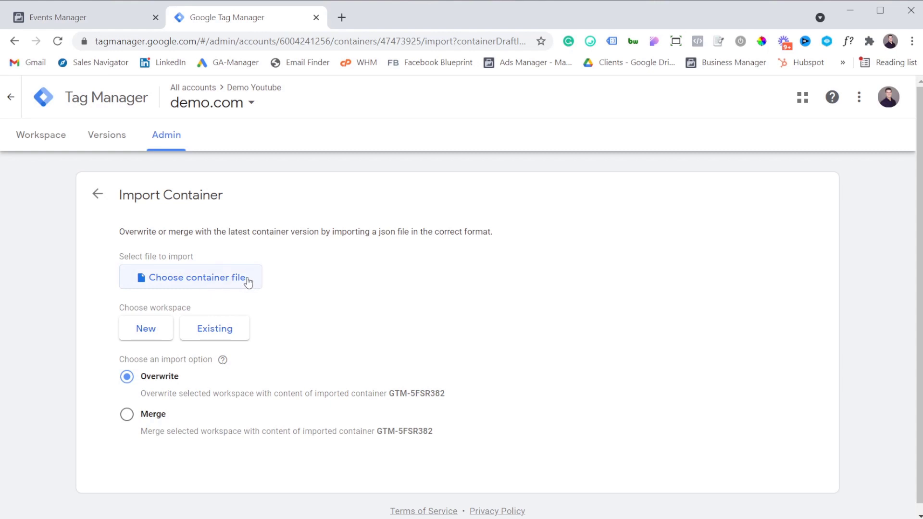
pyautogui.click(42, 144)
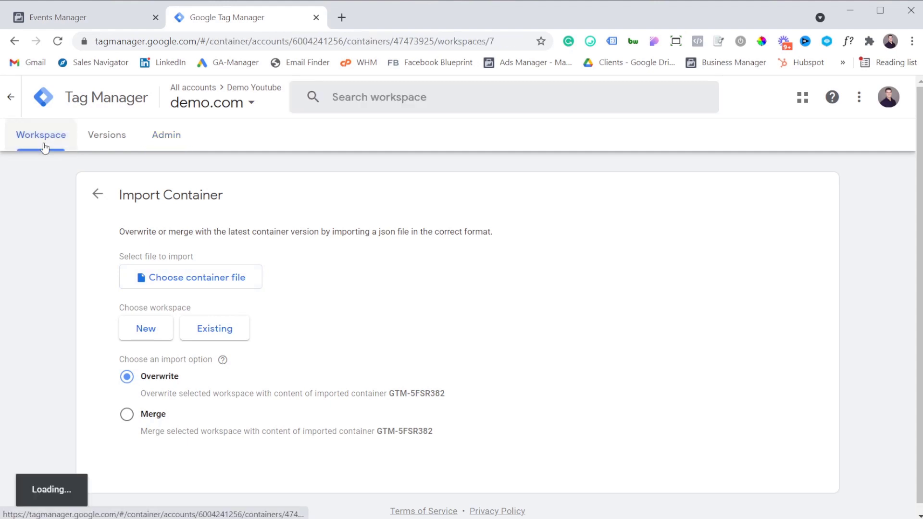
# Examine the workspace's tags and the configuration of the FB - Add To Cart tag, and close it without changes
pyautogui.click(82, 307)
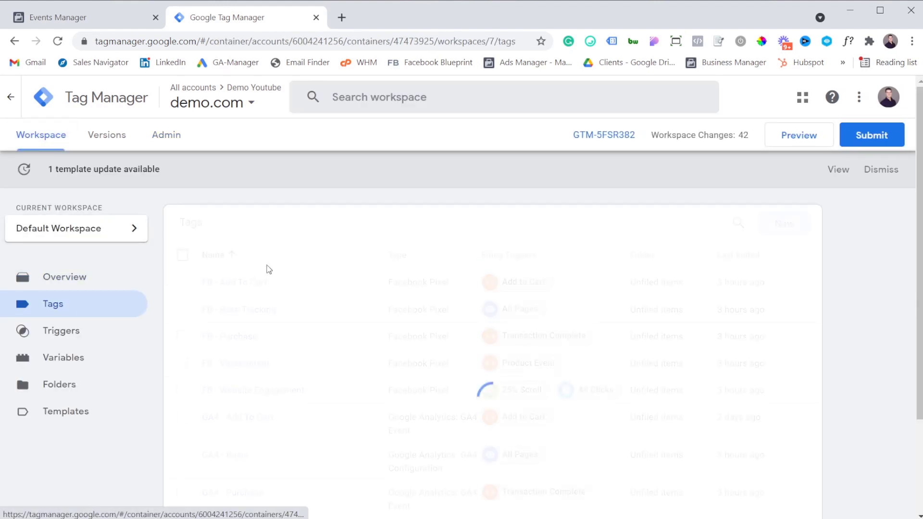
pyautogui.scroll(-1, 298, 298)
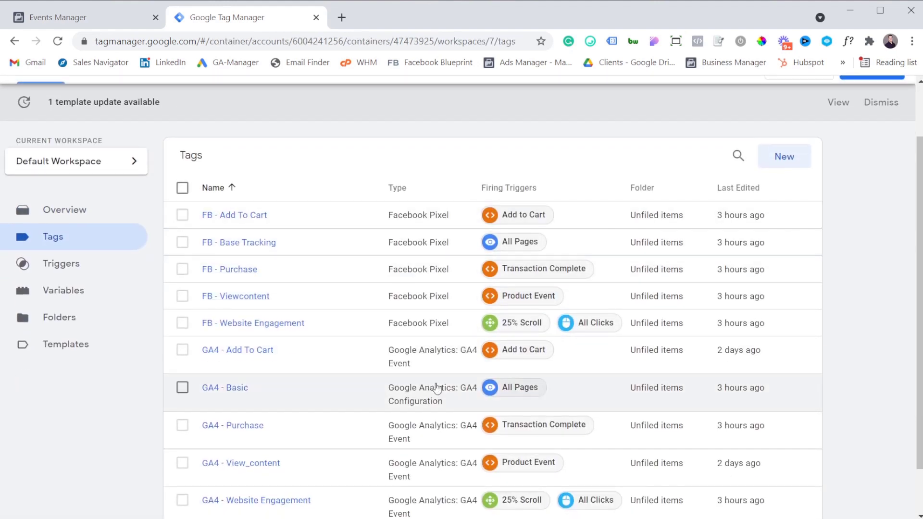
pyautogui.scroll(-1, 440, 389)
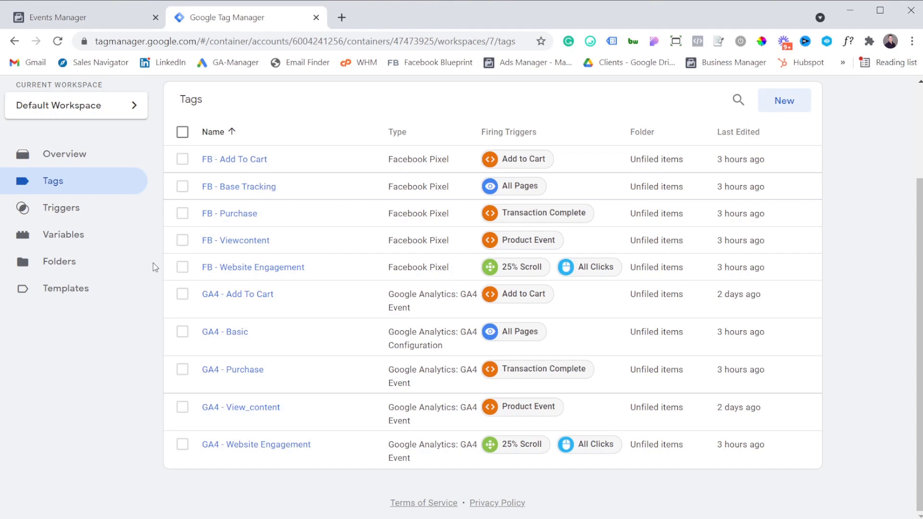
pyautogui.click(241, 165)
pyautogui.scroll(-2, 414, 253)
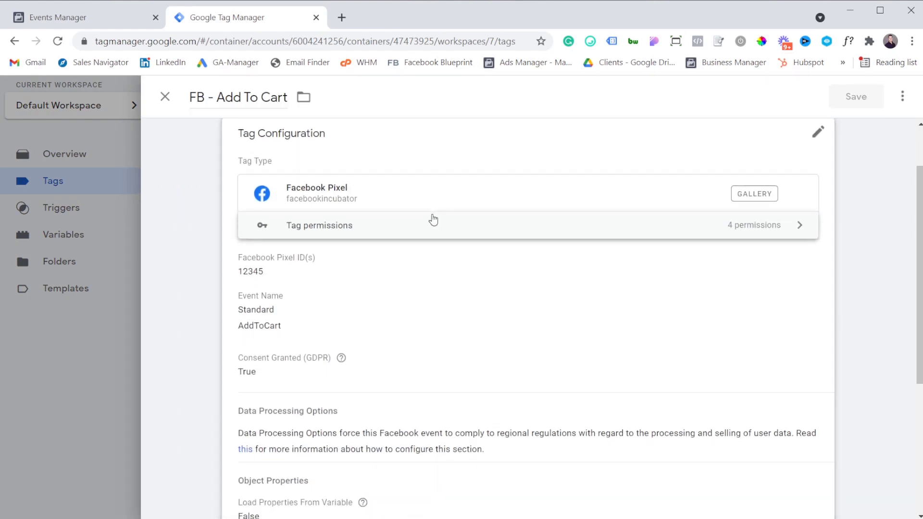
pyautogui.click(425, 263)
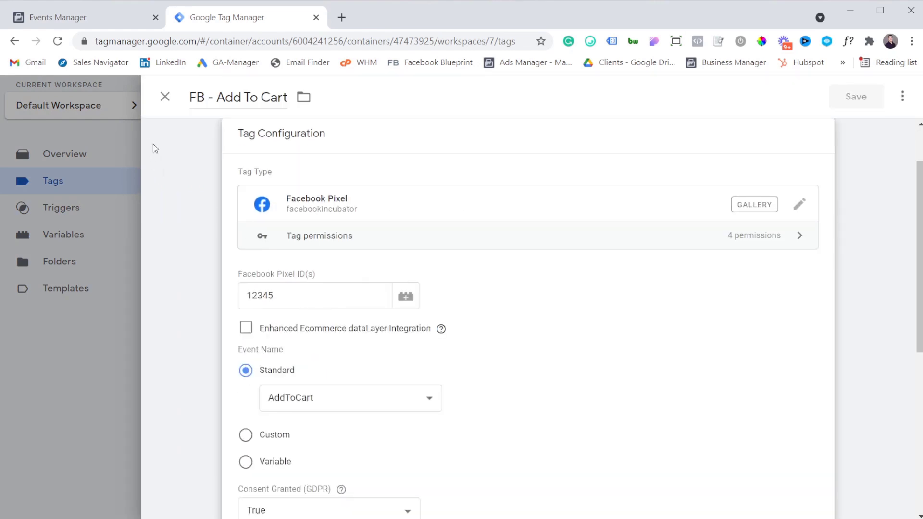
pyautogui.click(164, 96)
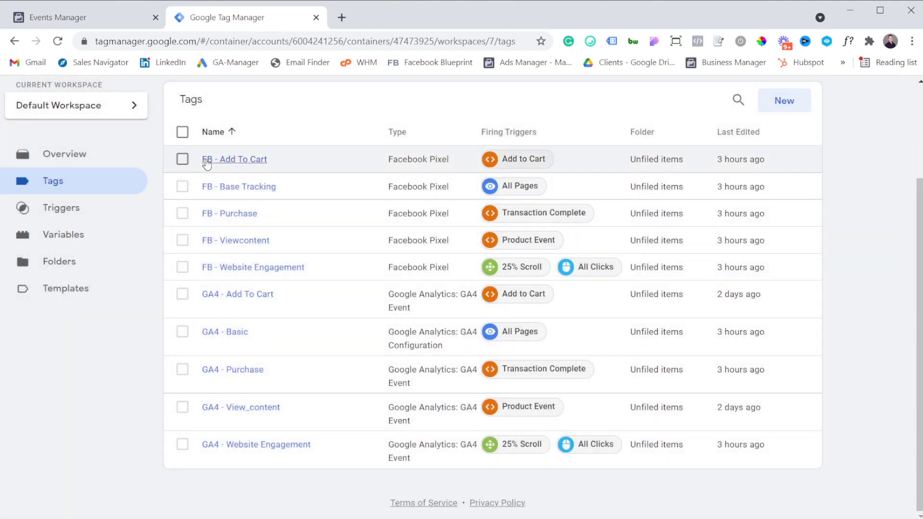
pyautogui.click(250, 163)
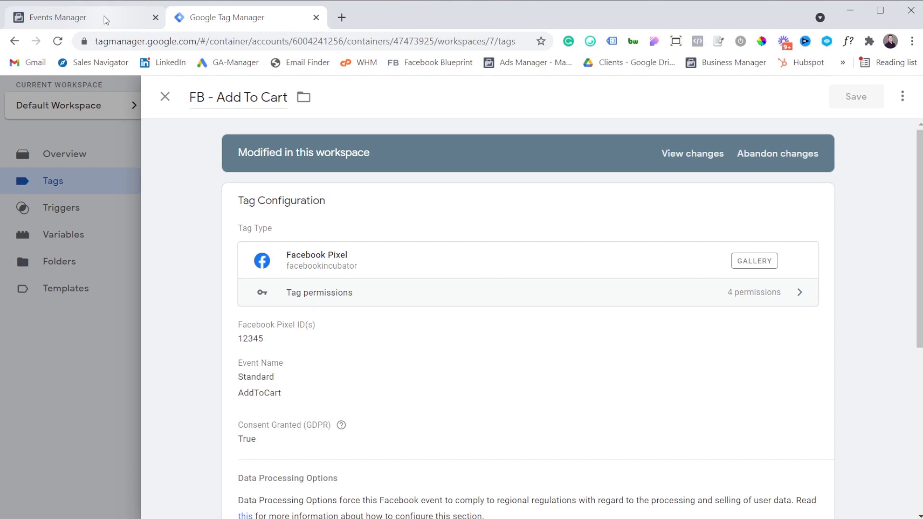
pyautogui.click(104, 16)
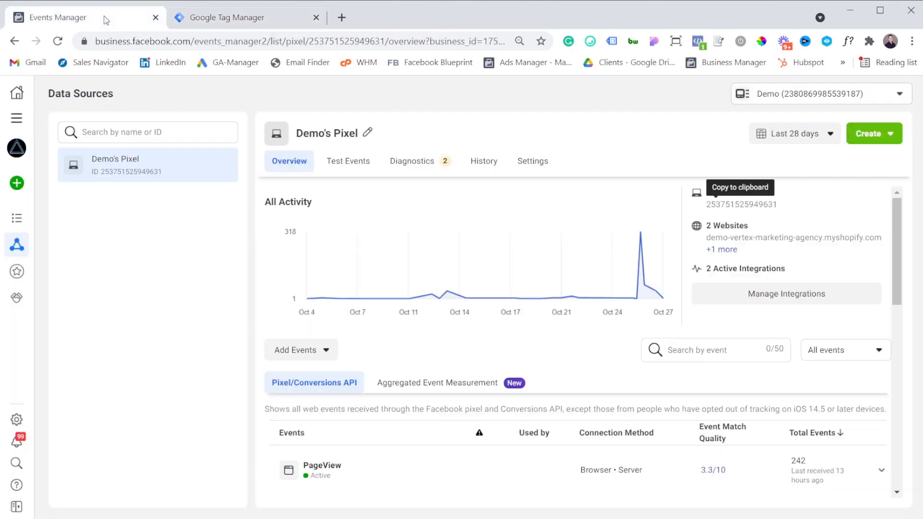
pyautogui.click(20, 123)
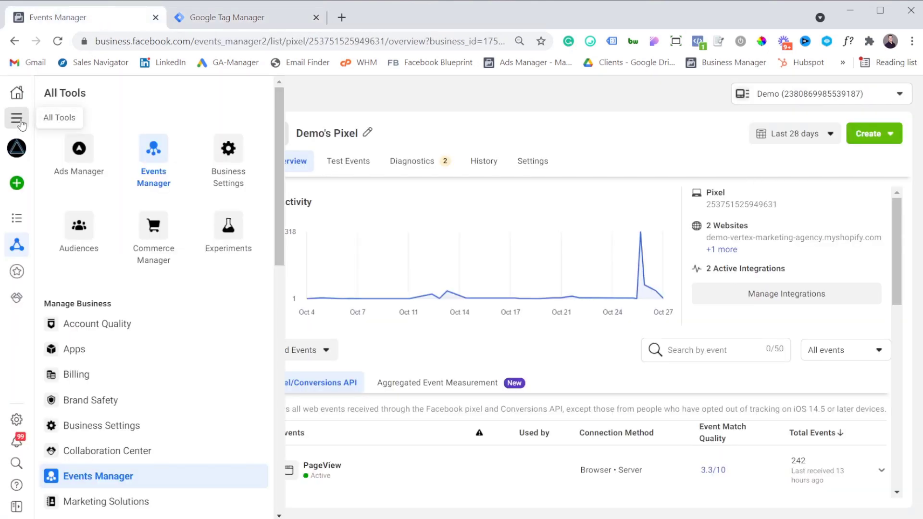
pyautogui.click(391, 96)
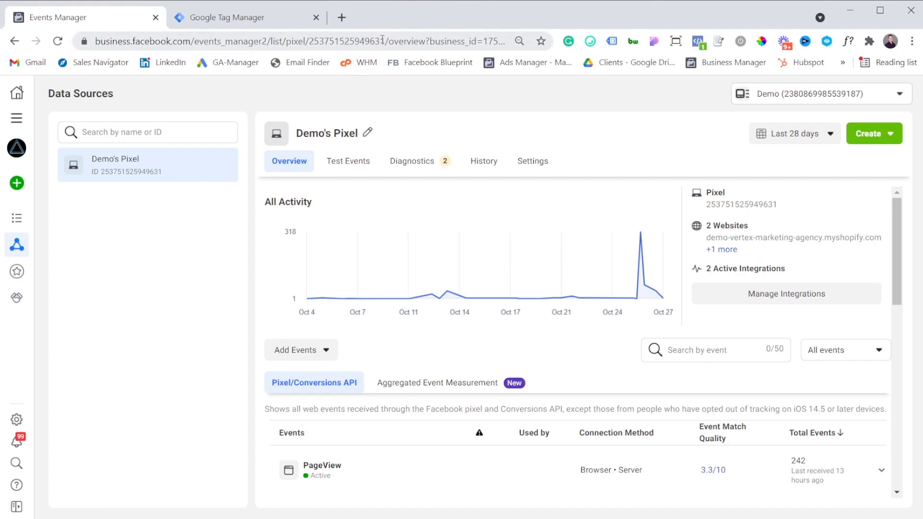
pyautogui.click(716, 206)
# Back in Google Tag Manager, replace the FB - Add To Cart tag's placeholder pixel ID with the copied one
pyautogui.click(191, 11)
pyautogui.click(304, 331)
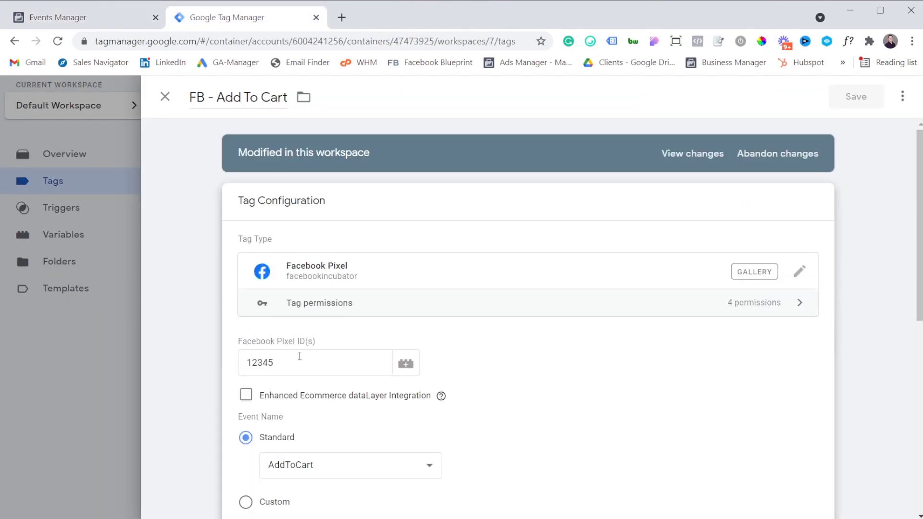
pyautogui.moveTo(299, 361); pyautogui.dragTo(220, 361)
pyautogui.click(220, 362)
pyautogui.click(290, 360)
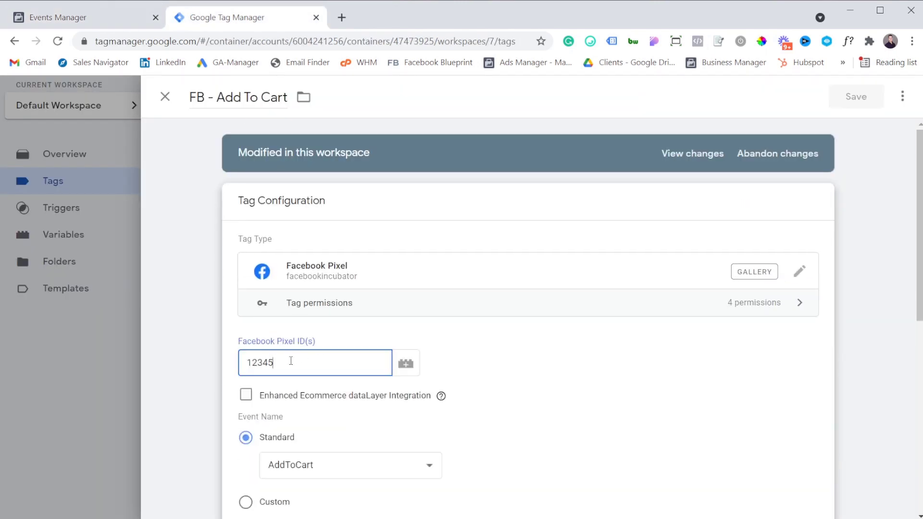
pyautogui.doubleClick(292, 358)
pyautogui.hotkey('ctrl', 'v')
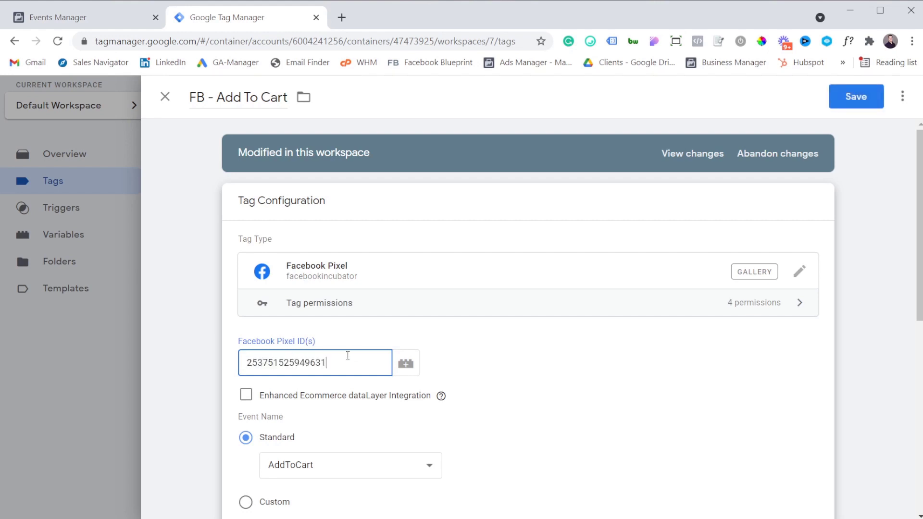
# Check the available standard event names for the FB - Add To Cart tag, keeping AddToCart
pyautogui.scroll(-1, 358, 355)
pyautogui.scroll(-1, 304, 327)
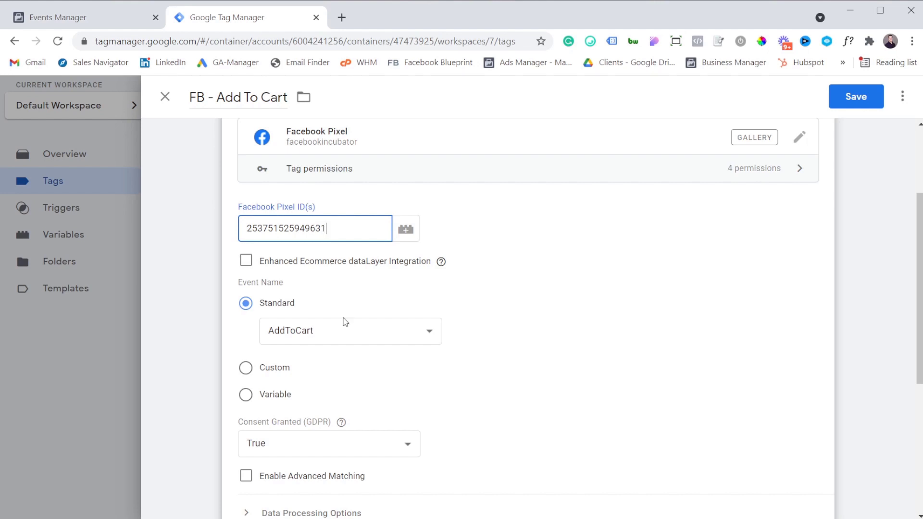
pyautogui.click(418, 328)
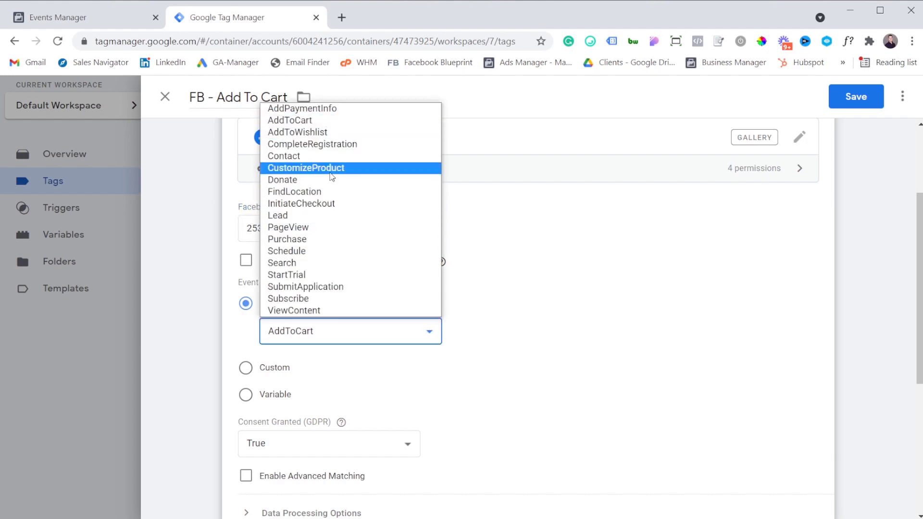
pyautogui.click(541, 349)
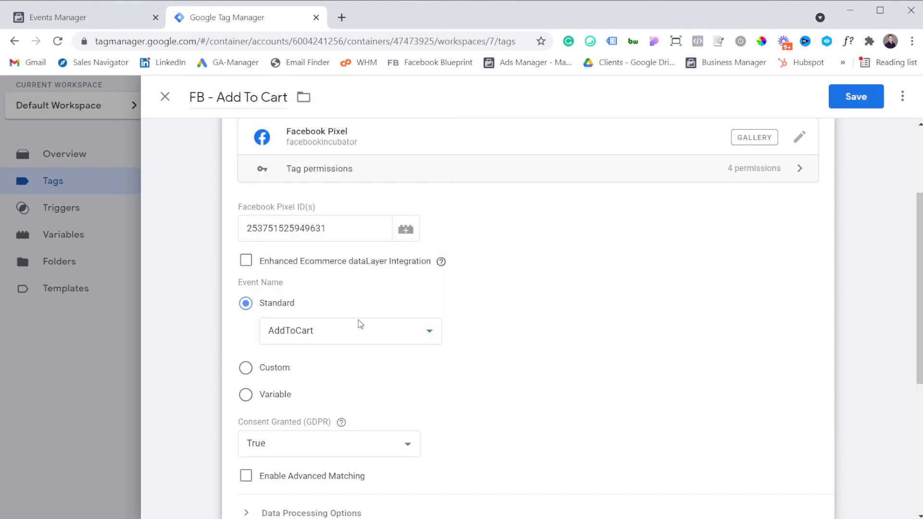
# Try Advanced Matching with an empty customer information parameter, look through the parameter names, and disable the option again
pyautogui.scroll(-1, 337, 317)
pyautogui.scroll(-1, 277, 363)
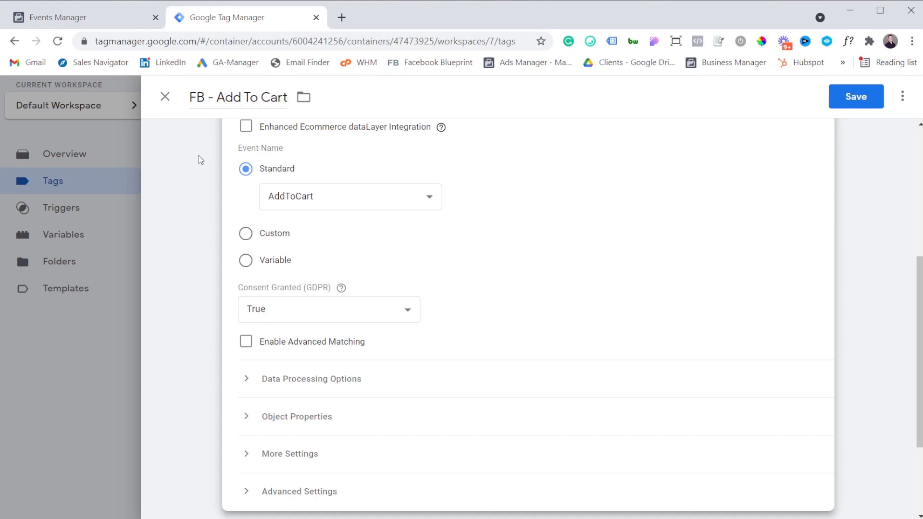
pyautogui.click(245, 346)
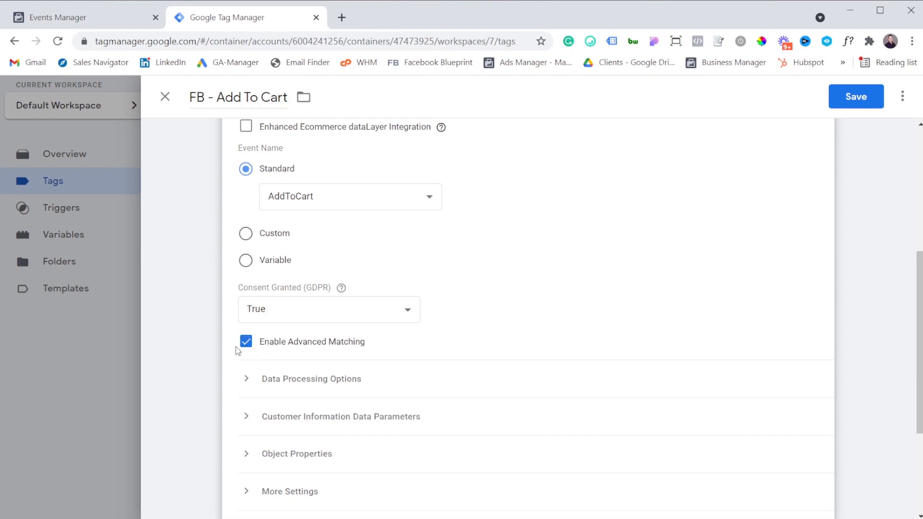
pyautogui.scroll(-1, 301, 342)
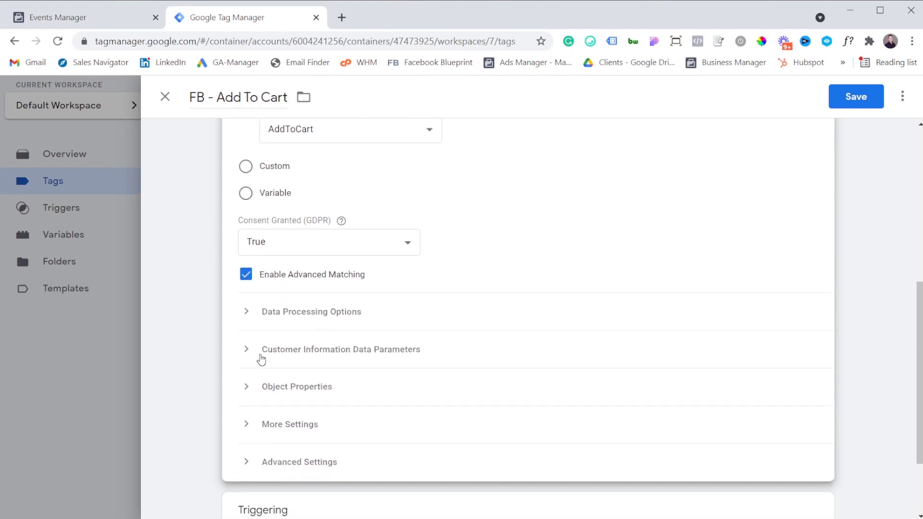
pyautogui.click(246, 281)
pyautogui.click(246, 282)
pyautogui.click(274, 354)
pyautogui.click(307, 398)
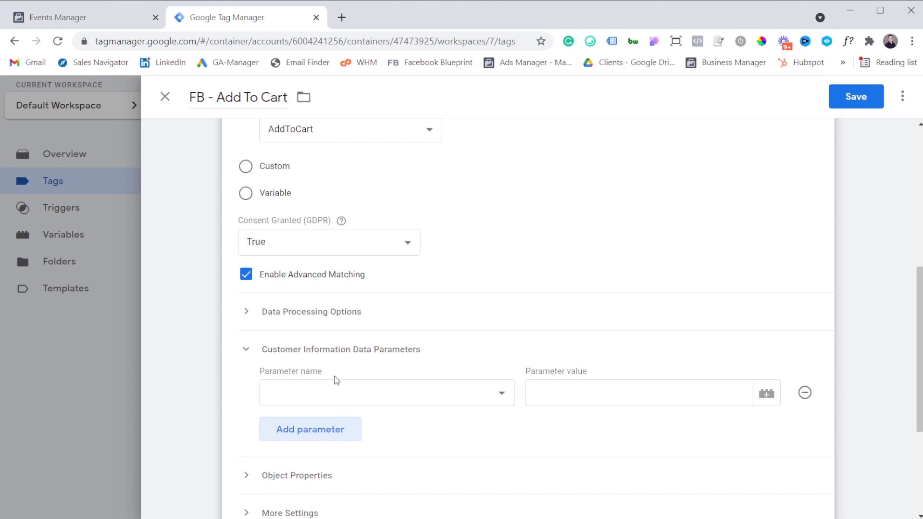
pyautogui.click(353, 390)
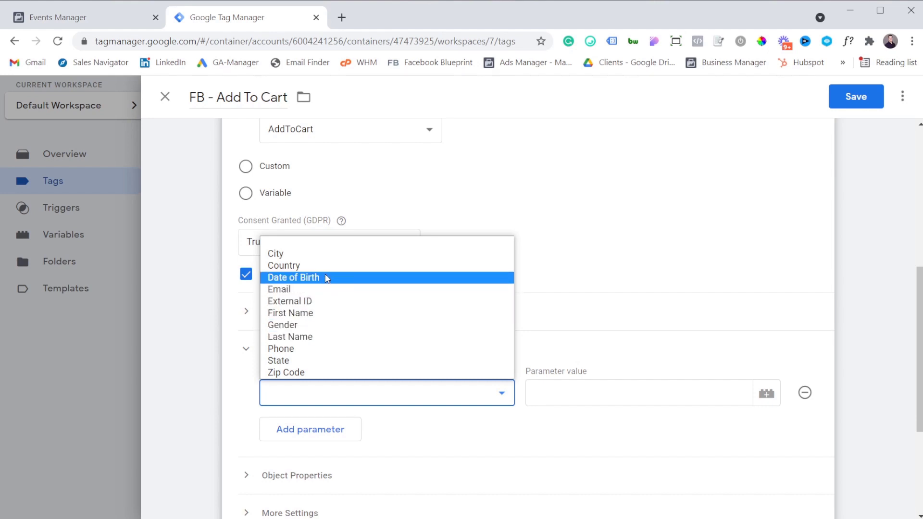
pyautogui.click(509, 439)
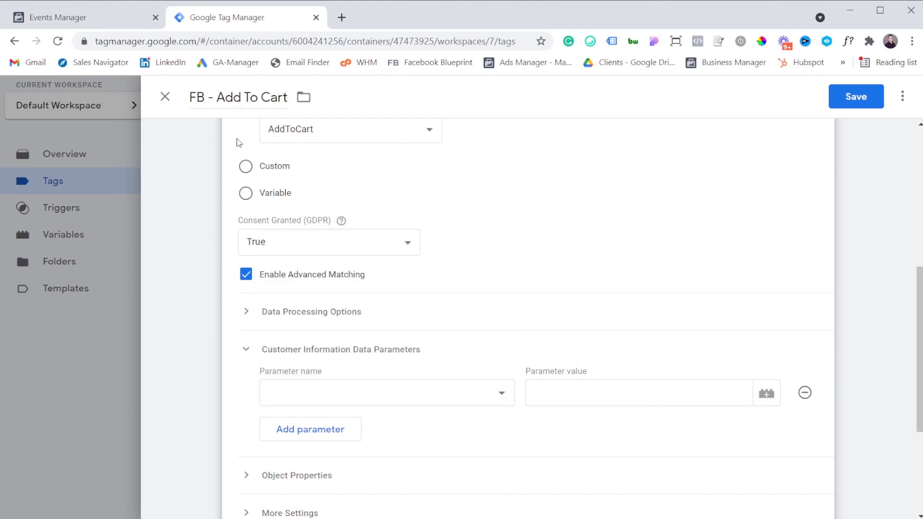
pyautogui.click(247, 349)
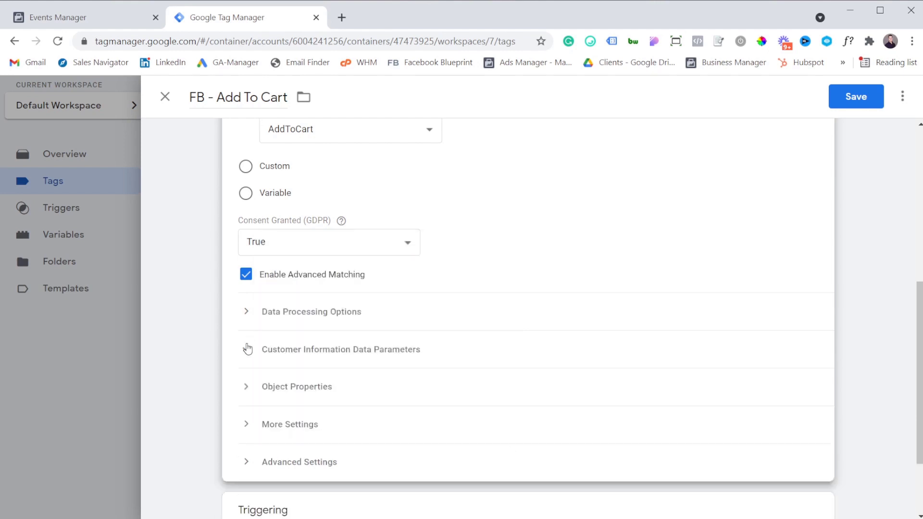
pyautogui.click(247, 275)
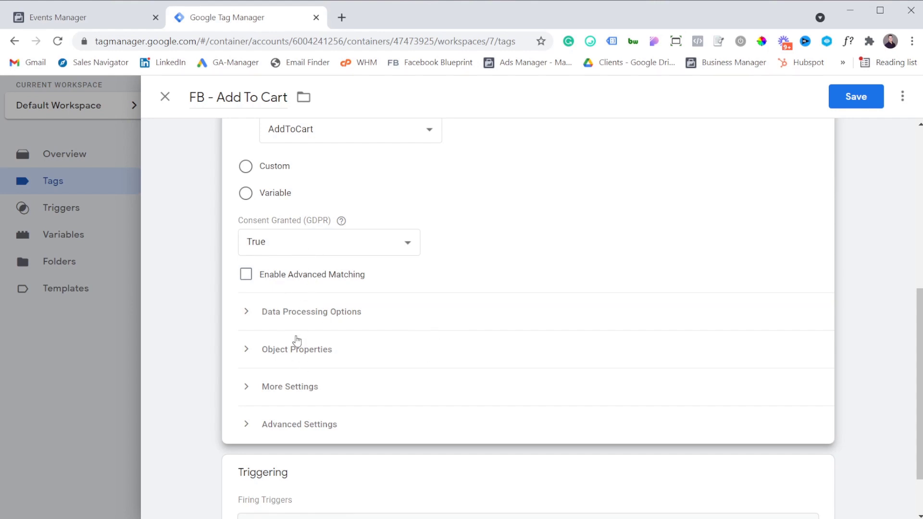
# Examine the {{Event ID}} variable in the tag's additional settings and the Add to Cart firing trigger
pyautogui.click(267, 387)
pyautogui.scroll(-1, 323, 406)
pyautogui.click(324, 406)
pyautogui.moveTo(325, 406); pyautogui.dragTo(298, 406)
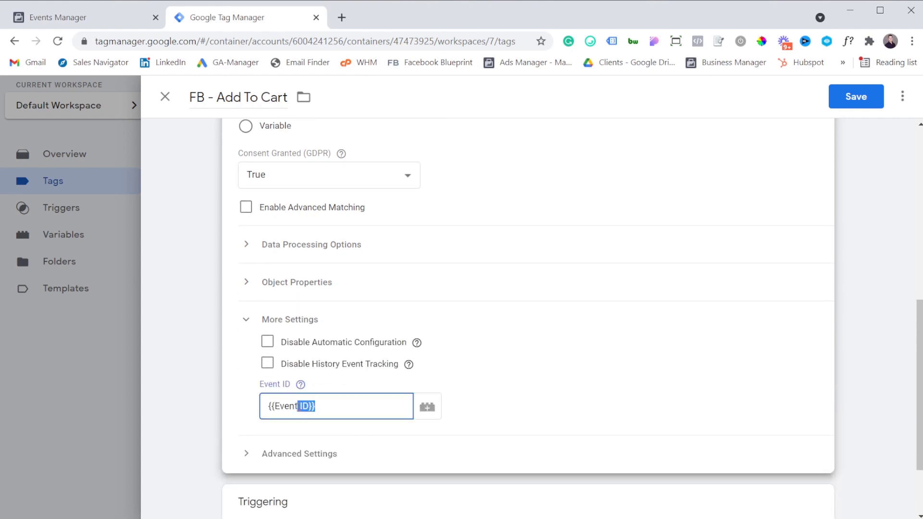
pyautogui.click(296, 408)
pyautogui.moveTo(336, 406); pyautogui.dragTo(272, 406)
pyautogui.click(271, 406)
pyautogui.moveTo(321, 406); pyautogui.dragTo(265, 407)
pyautogui.click(265, 406)
pyautogui.scroll(-2, 288, 415)
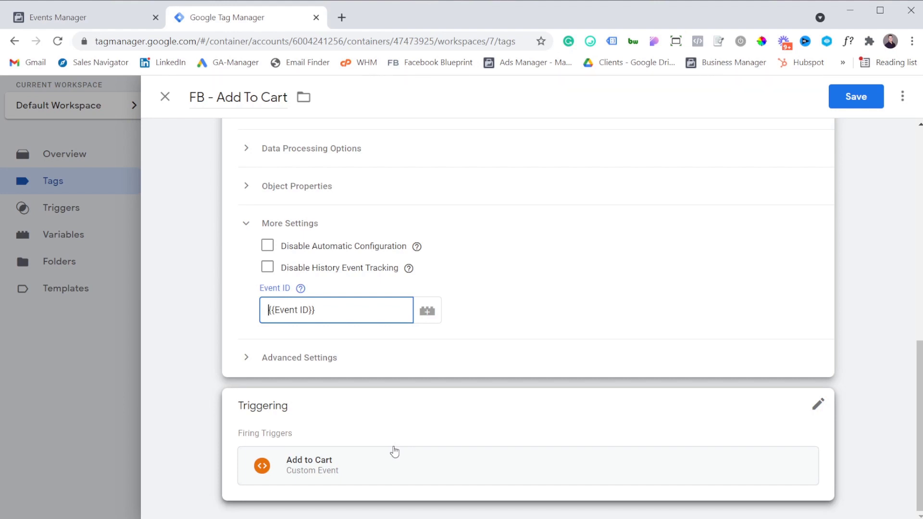
# Save the FB - Add To Cart tag, keeping its pending changes instead of discarding them
pyautogui.click(67, 407)
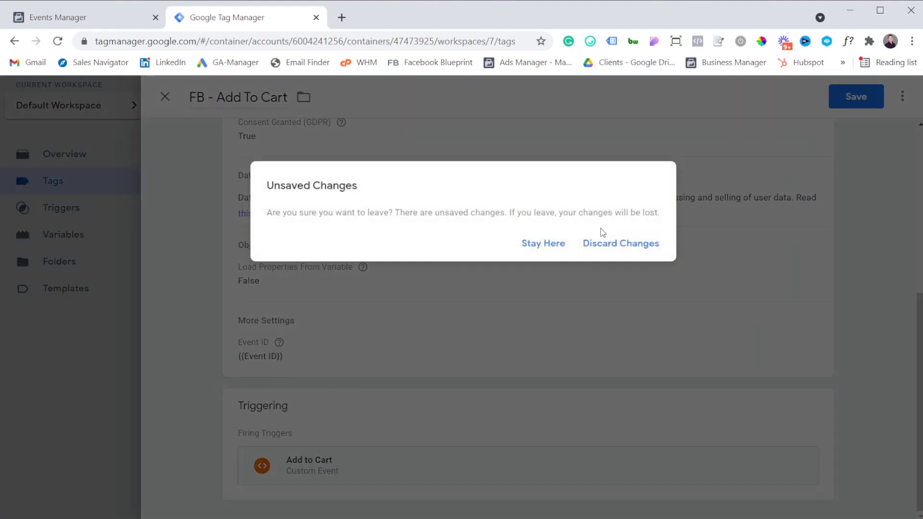
pyautogui.click(552, 252)
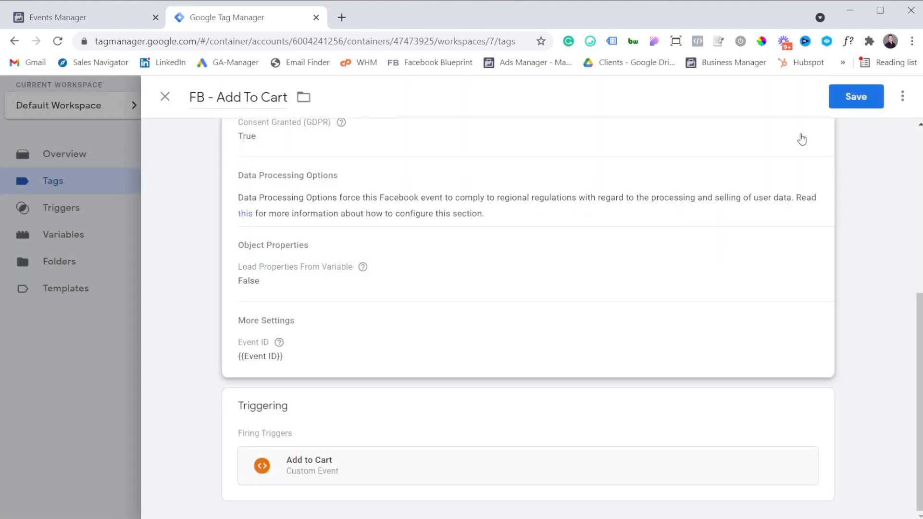
pyautogui.click(839, 97)
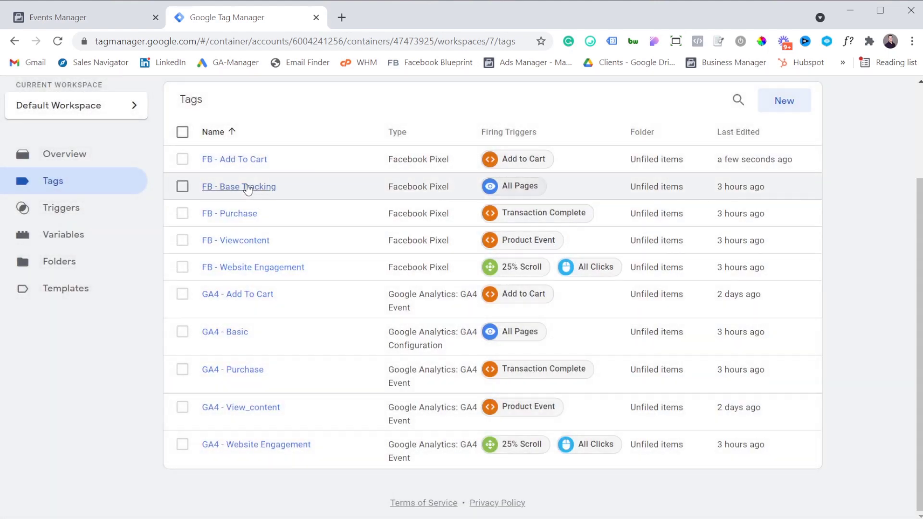
# Replace the placeholder Facebook Pixel ID in the FB - Base Tracking tag with the copied real pixel ID
pyautogui.click(246, 187)
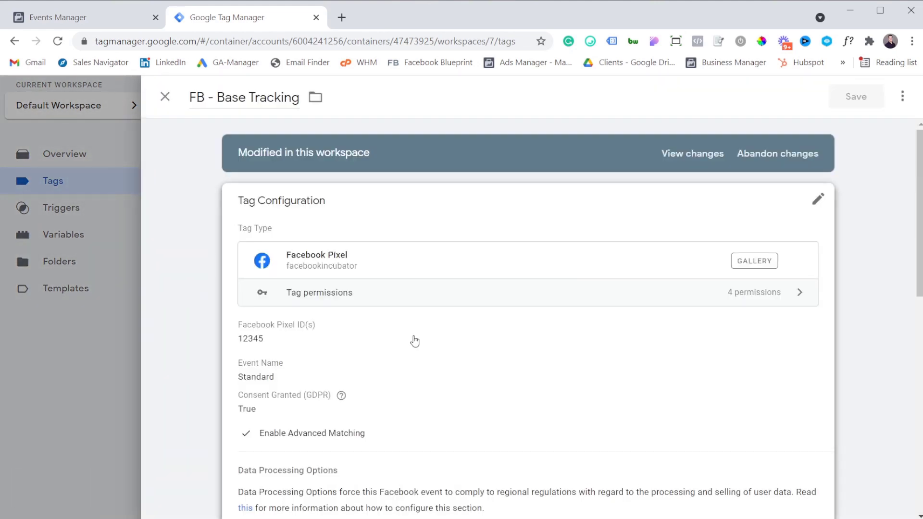
pyautogui.click(311, 294)
pyautogui.doubleClick(303, 294)
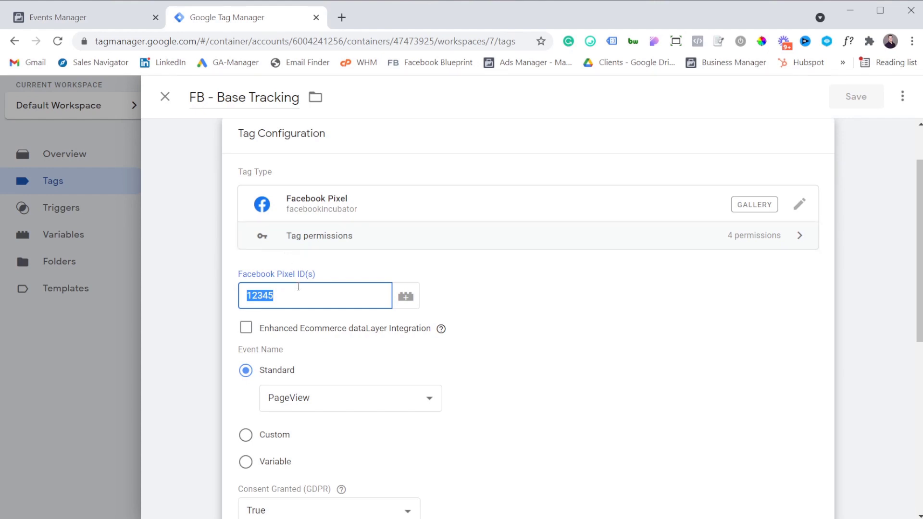
pyautogui.hotkey('ctrl', 'v')
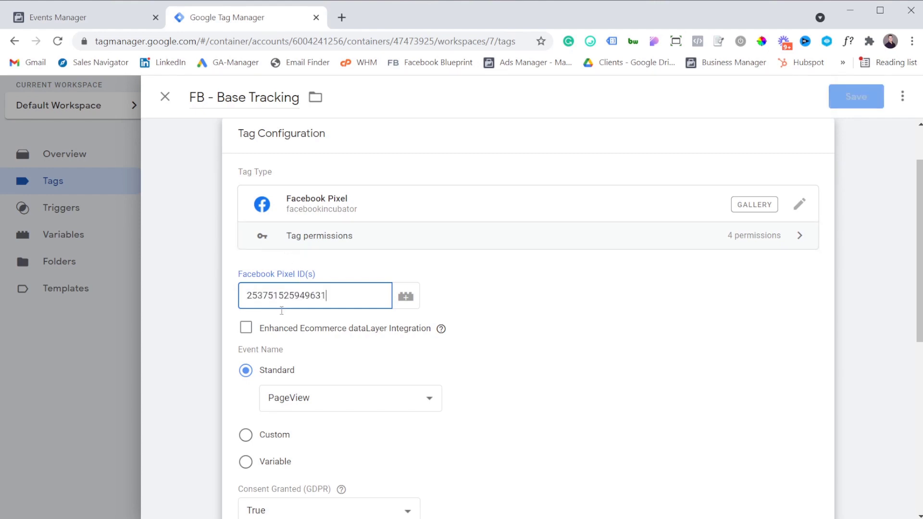
pyautogui.click(499, 307)
# Disable Advanced Matching for the FB - Base Tracking tag
pyautogui.scroll(-1, 498, 308)
pyautogui.scroll(-5, 498, 307)
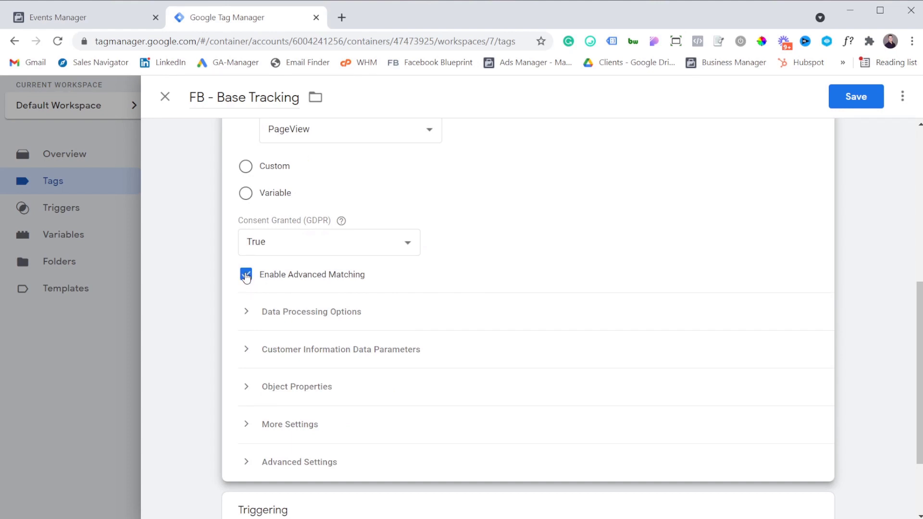
pyautogui.click(245, 275)
# Check the base tracking tag's {{Event ID}} variable, PageView event and All Pages trigger, and save the tag
pyautogui.scroll(-1, 301, 319)
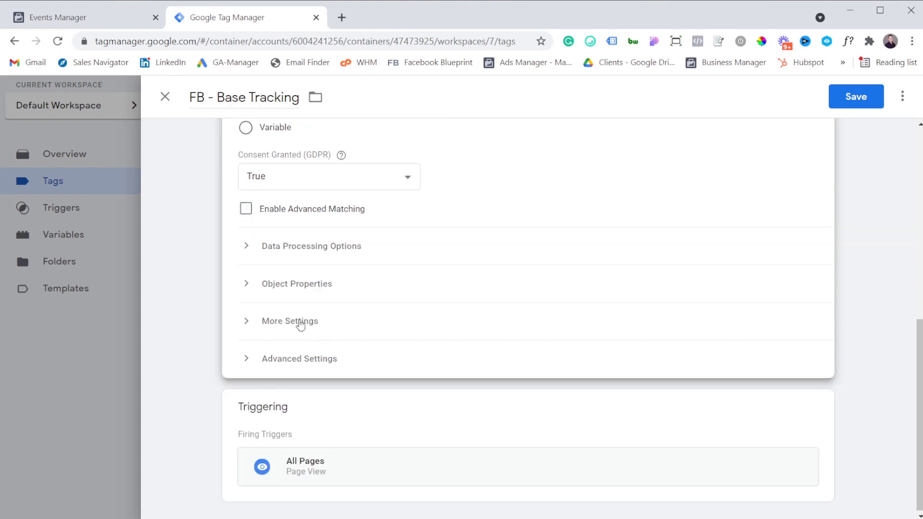
pyautogui.click(288, 327)
pyautogui.moveTo(301, 385)
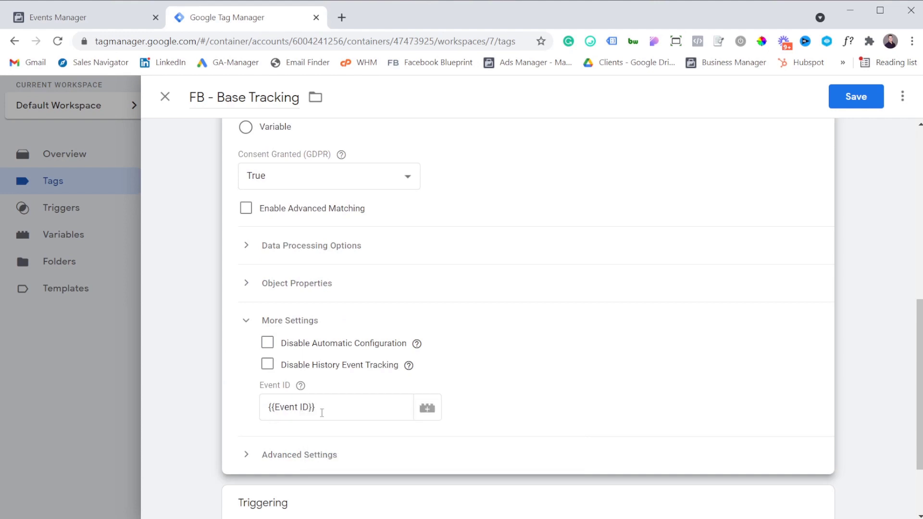
pyautogui.scroll(-1, 326, 413)
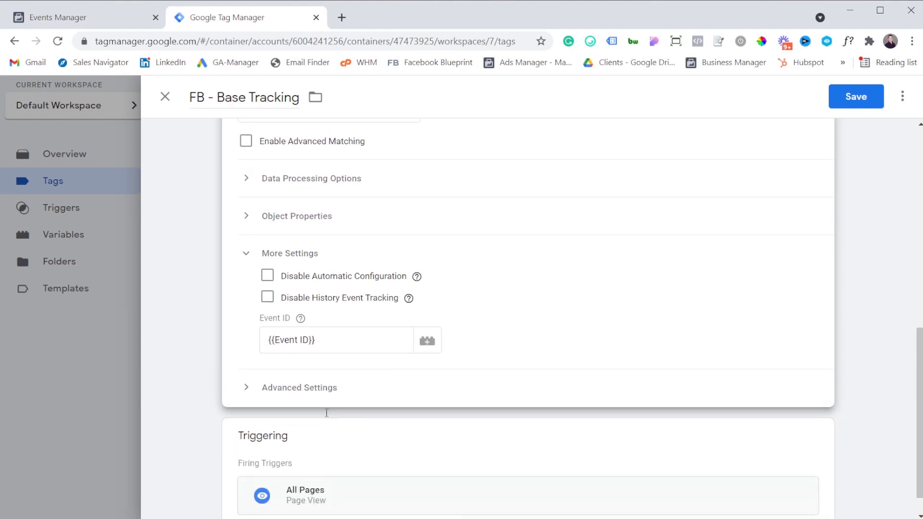
pyautogui.scroll(1, 327, 408)
pyautogui.scroll(2, 328, 405)
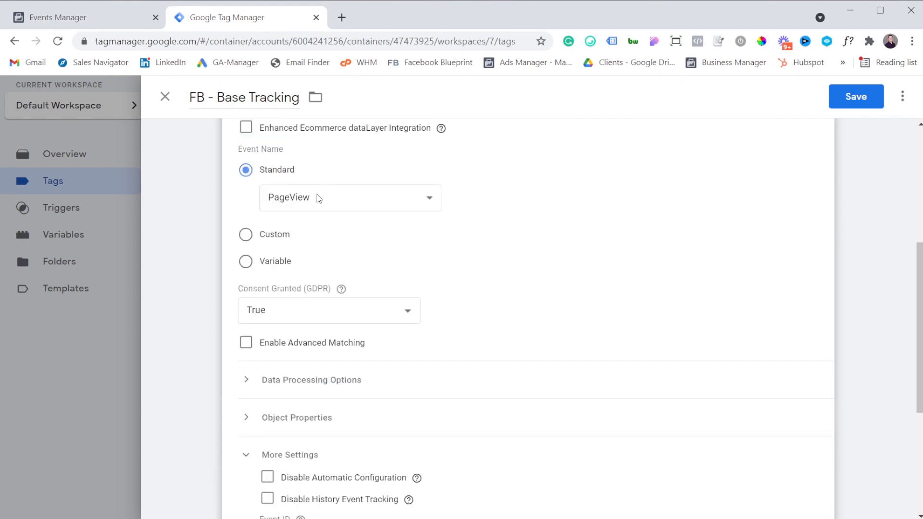
pyautogui.scroll(-3, 318, 198)
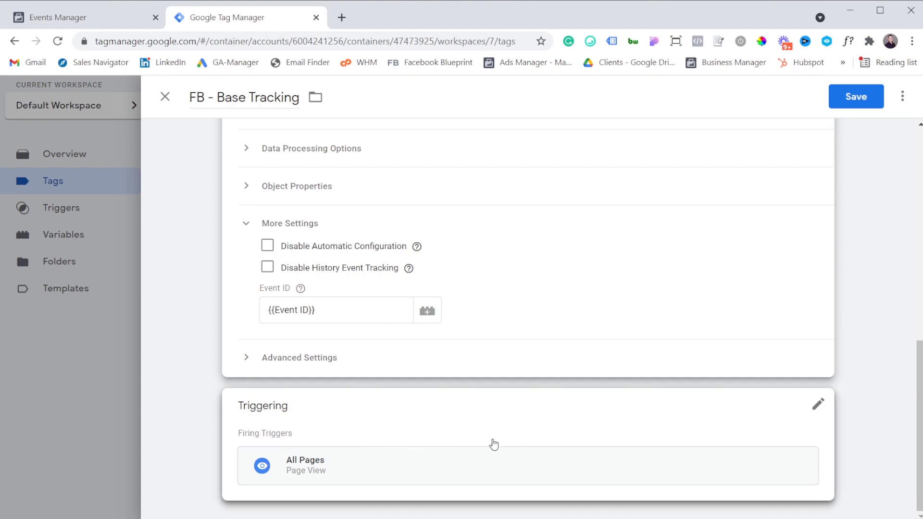
pyautogui.click(856, 97)
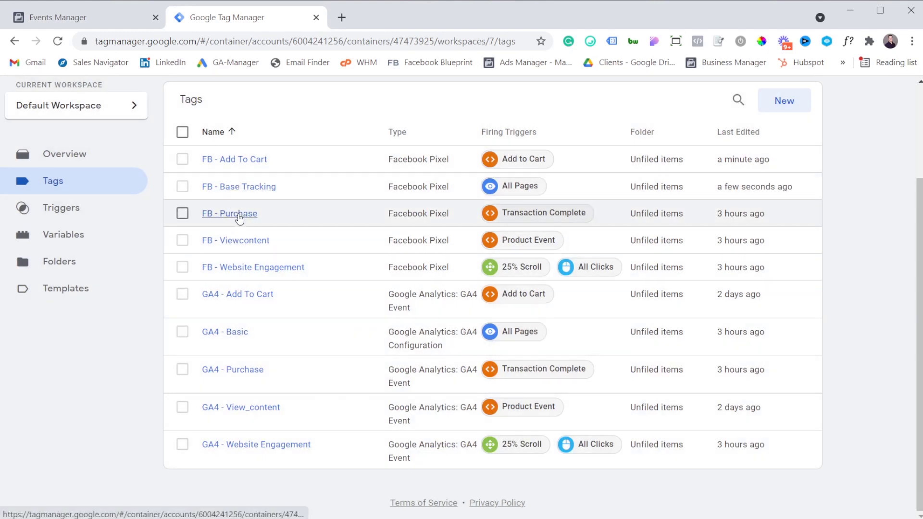
# Replace the placeholder Facebook Pixel ID in the FB - Purchase tag with the copied real pixel ID
pyautogui.click(239, 215)
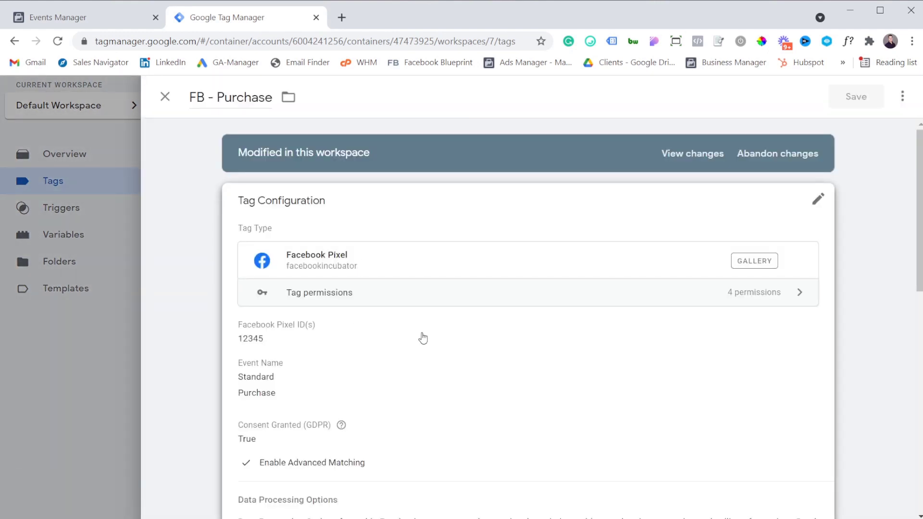
pyautogui.click(423, 338)
pyautogui.doubleClick(286, 370)
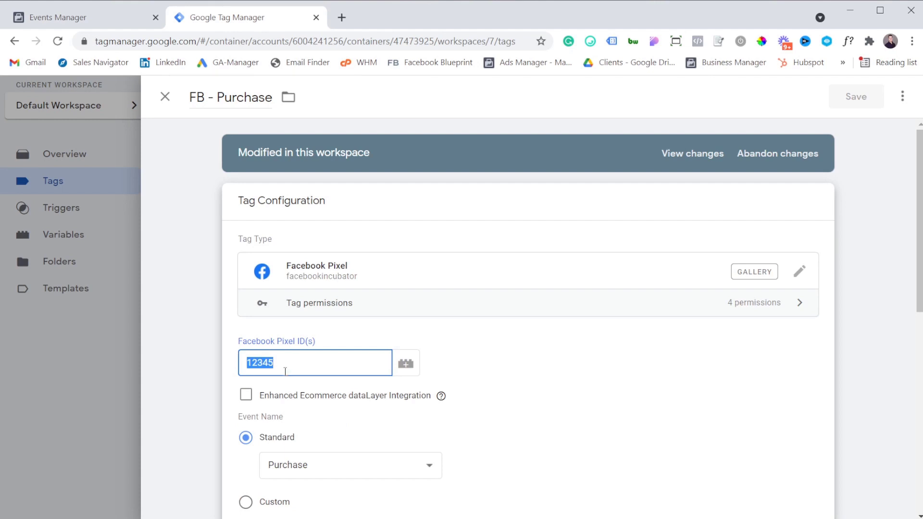
pyautogui.hotkey('ctrl', 'v')
# Review the Purchase event and the tag's customer information parameters, from First Name to Country, leaving their values empty
pyautogui.scroll(-3, 361, 351)
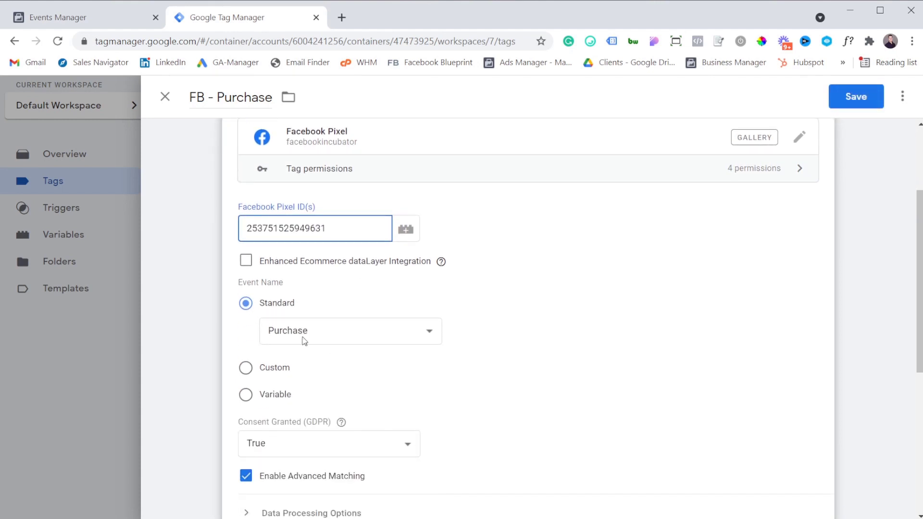
pyautogui.scroll(-4, 304, 339)
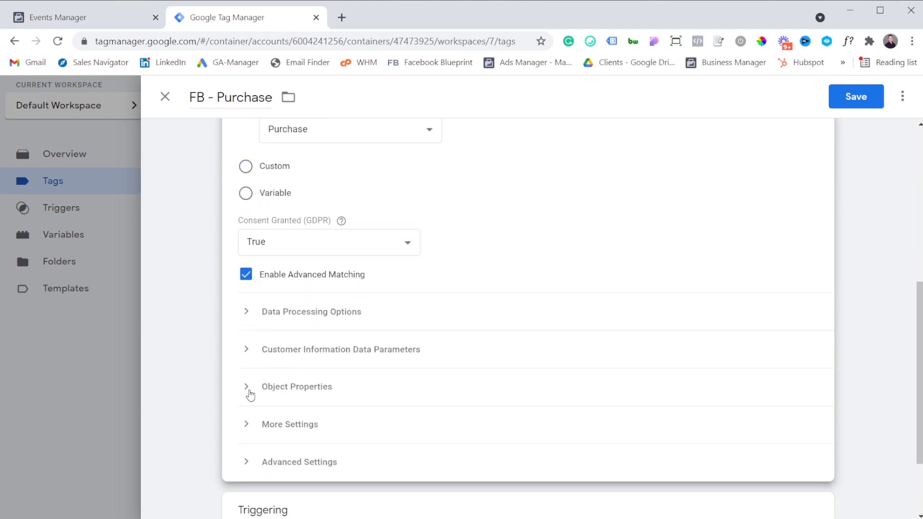
pyautogui.click(257, 351)
pyautogui.scroll(-3, 398, 351)
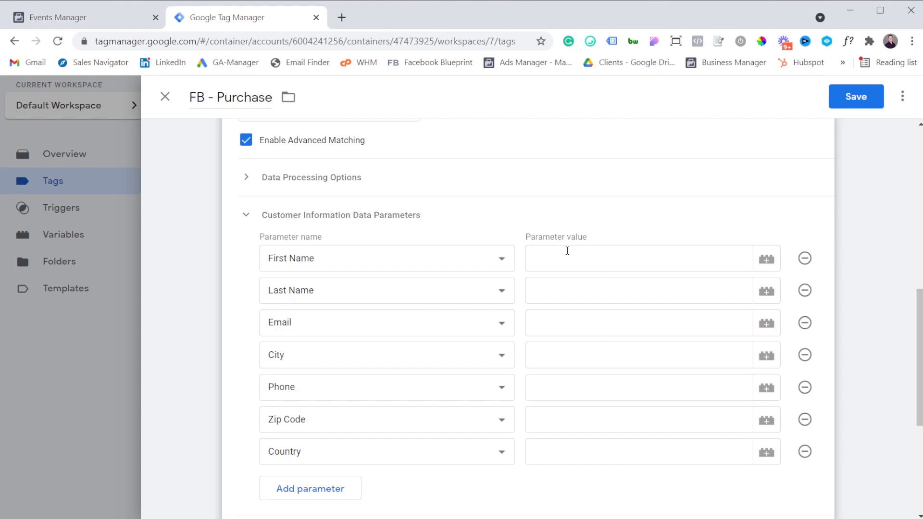
pyautogui.click(567, 251)
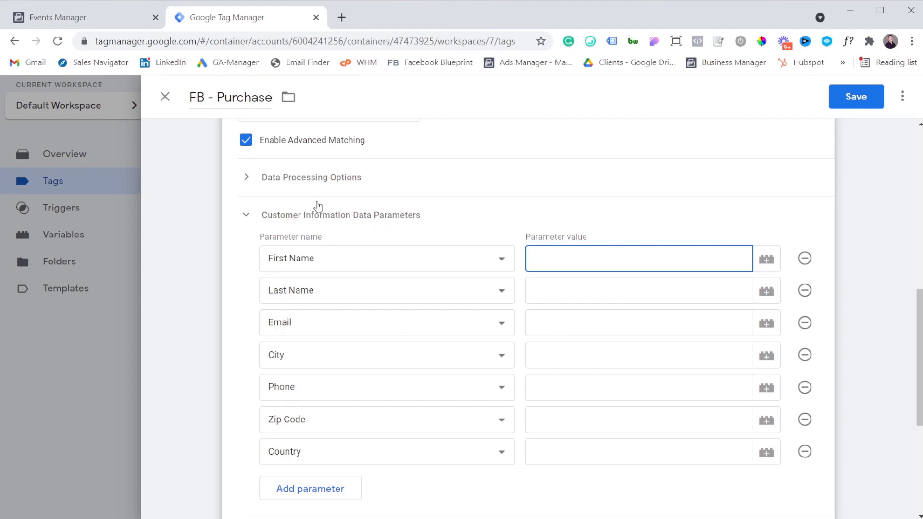
pyautogui.scroll(-3, 319, 217)
# Examine the value and currency object properties of the FB - Purchase tag, leaving their property values empty
pyautogui.click(282, 406)
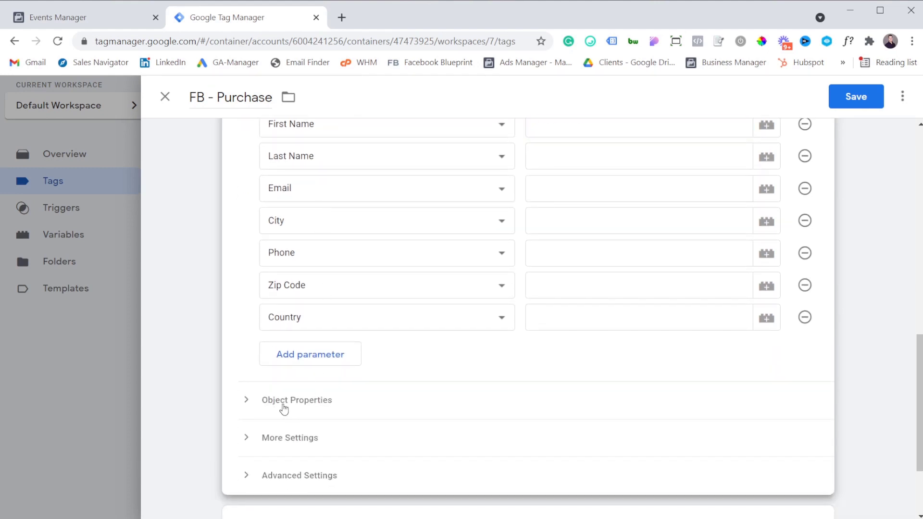
pyautogui.scroll(-3, 336, 385)
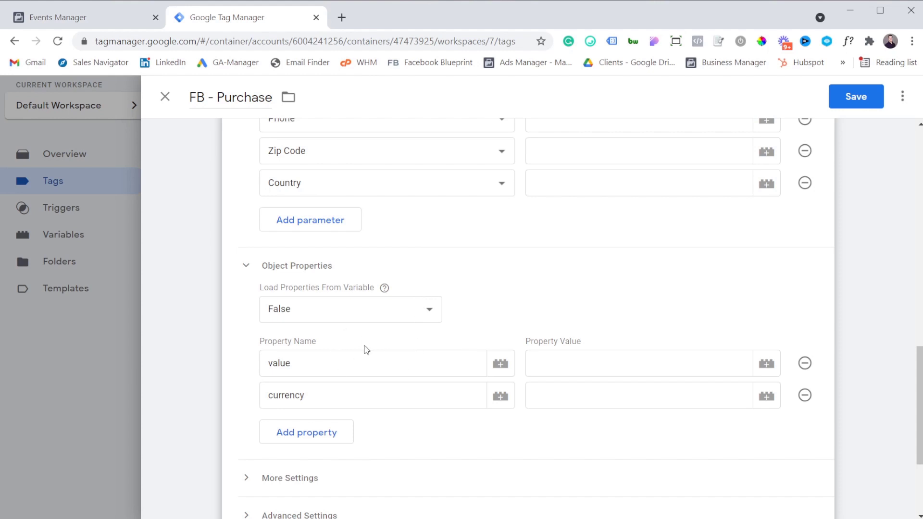
pyautogui.click(304, 366)
pyautogui.click(330, 394)
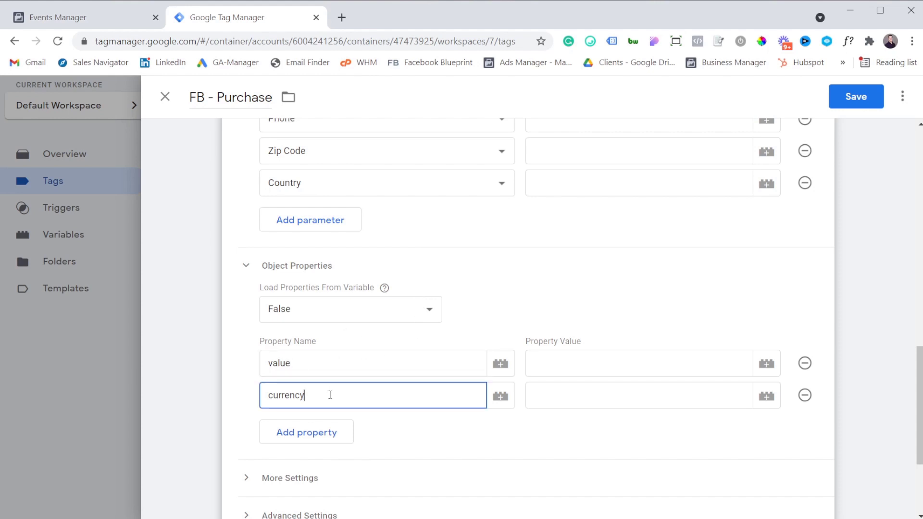
pyautogui.click(535, 361)
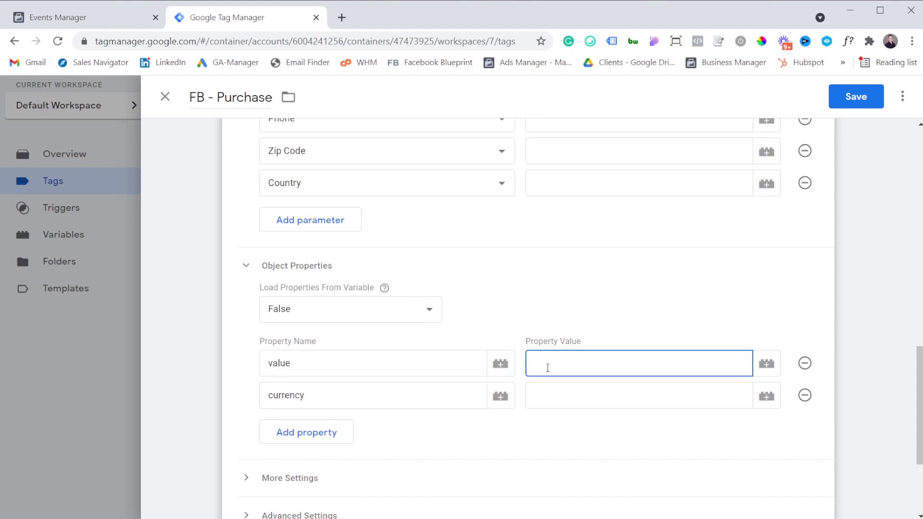
pyautogui.click(551, 398)
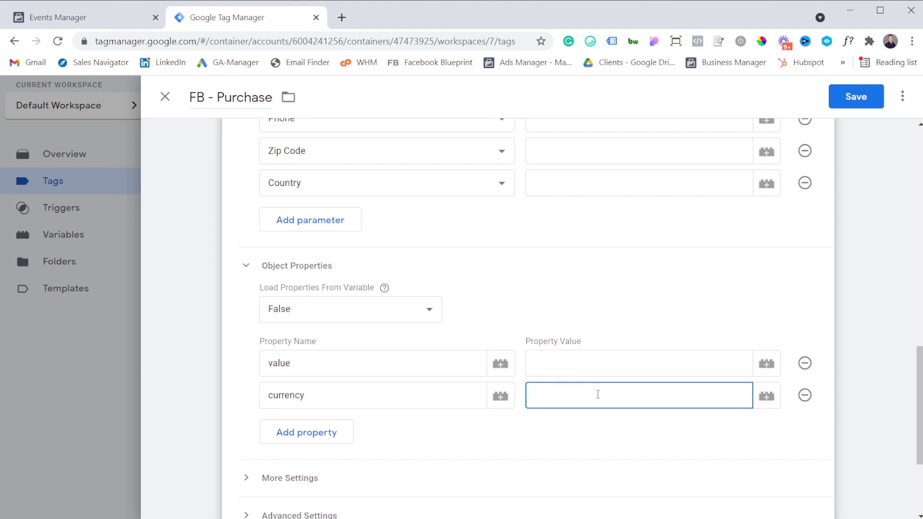
pyautogui.click(588, 367)
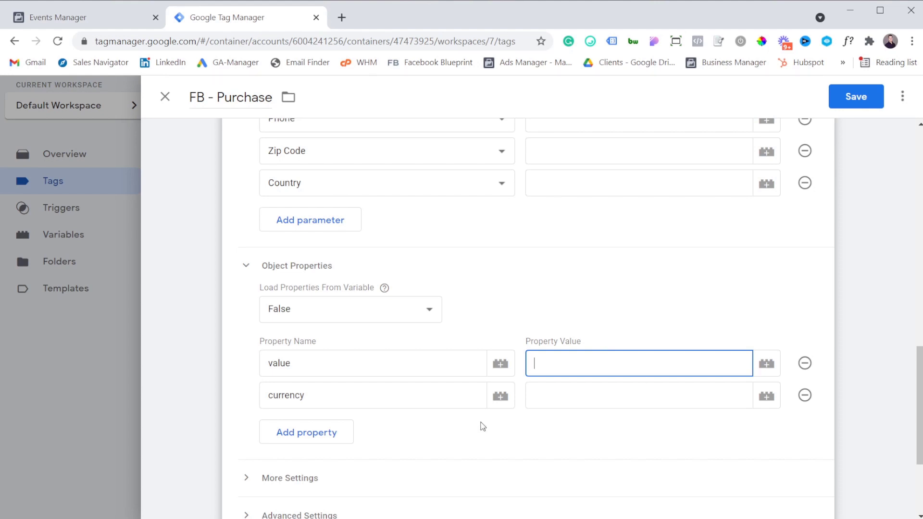
# Check the purchase tag's {{Event ID}} variable and Transaction Complete trigger, and save the tag
pyautogui.scroll(-2, 346, 412)
pyautogui.click(343, 411)
pyautogui.scroll(-1, 345, 409)
pyautogui.scroll(-2, 345, 409)
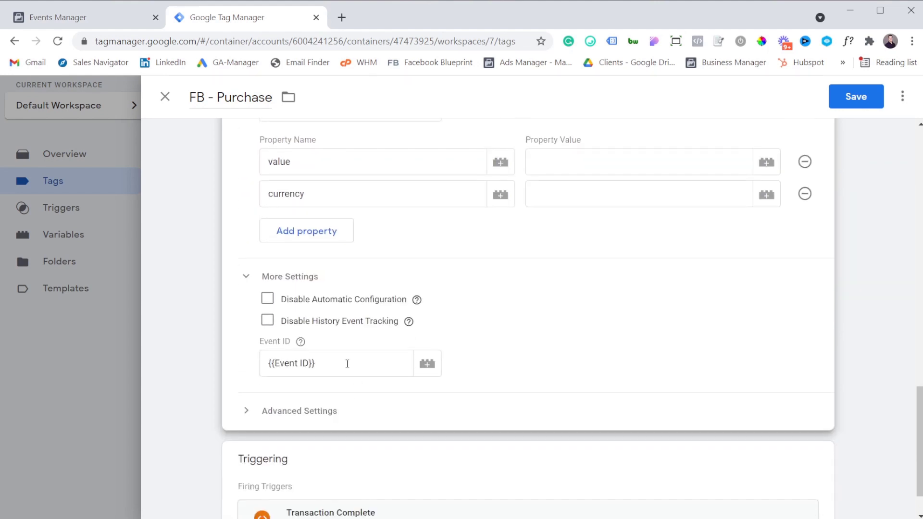
pyautogui.scroll(-1, 573, 306)
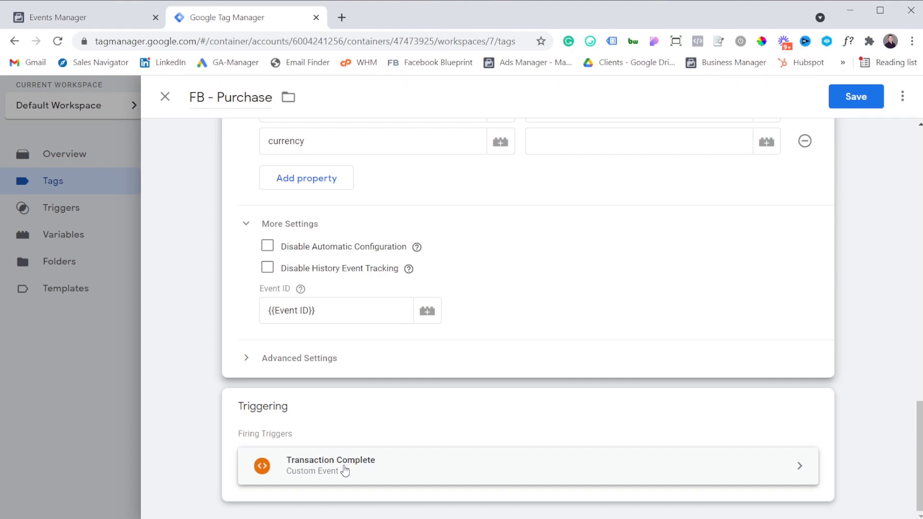
pyautogui.click(846, 97)
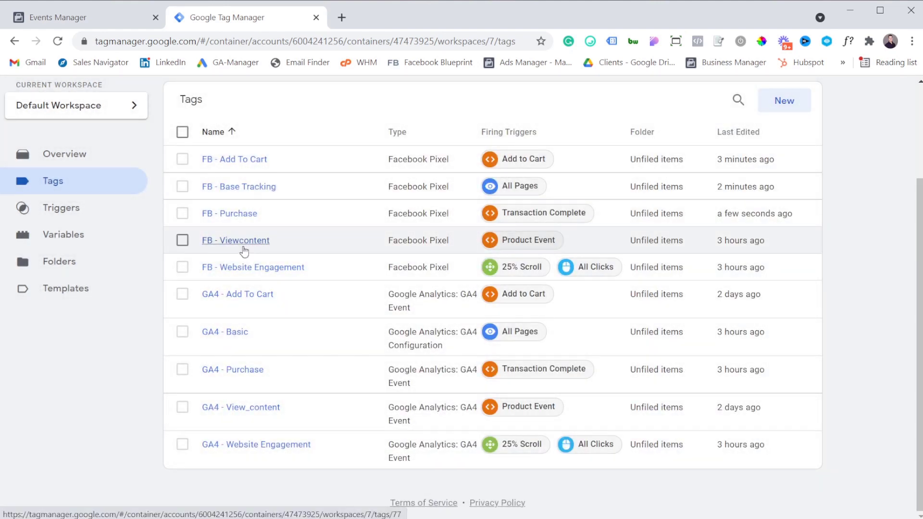
# Examine the FB - Viewcontent tag's ViewContent event, {{Event ID}} variable and Product Event trigger, and close it without changes
pyautogui.click(244, 246)
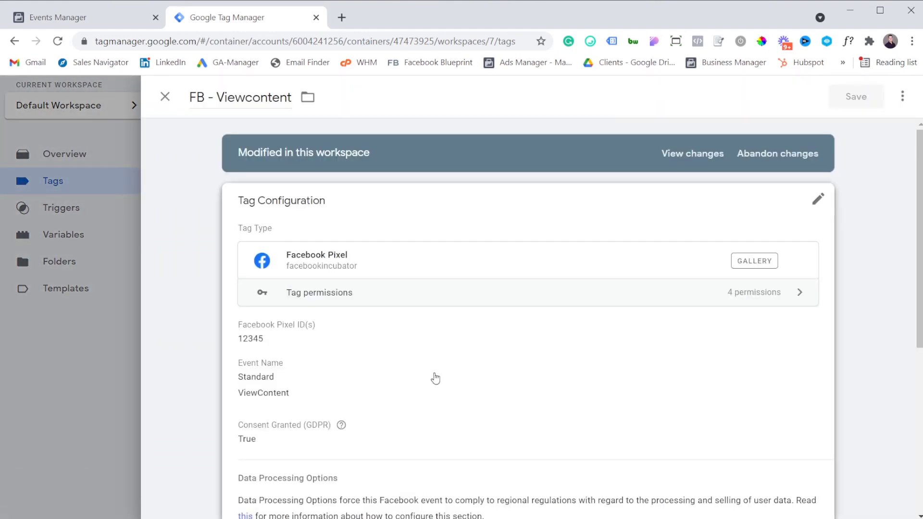
pyautogui.scroll(-2, 419, 361)
pyautogui.click(391, 338)
pyautogui.scroll(-2, 380, 327)
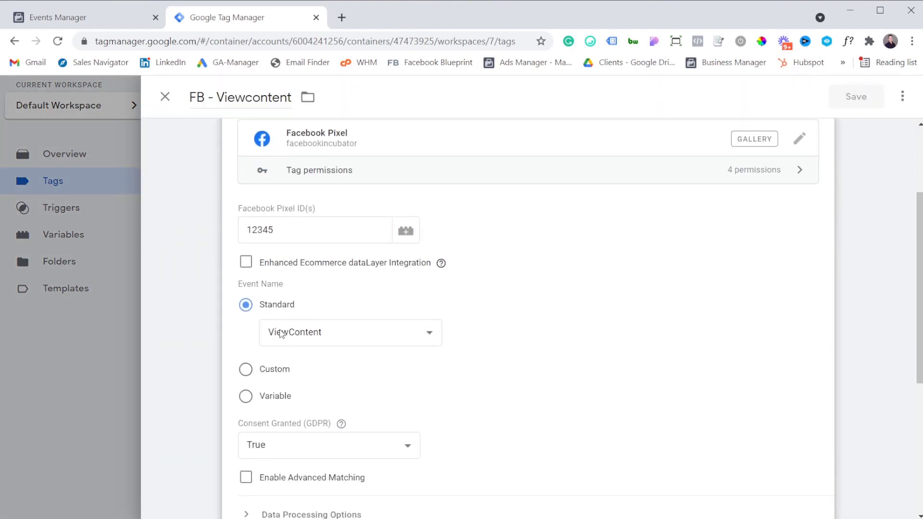
pyautogui.scroll(-2, 363, 315)
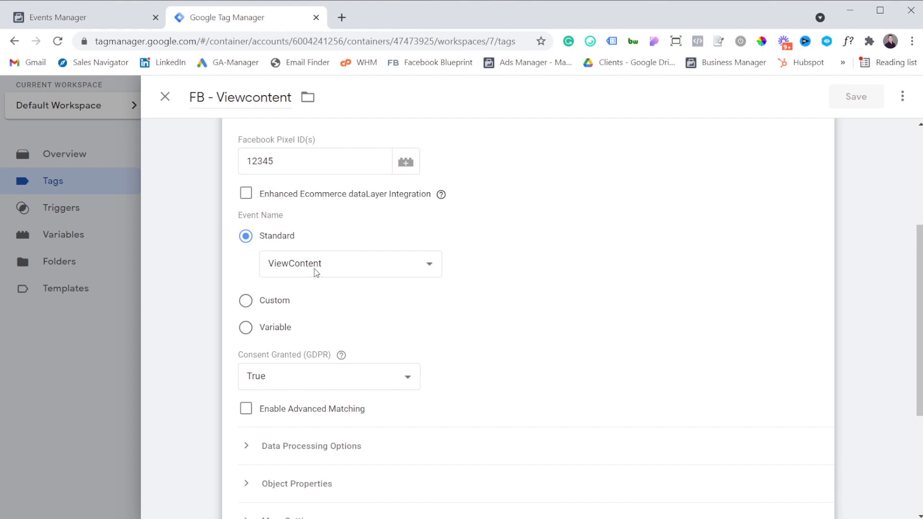
pyautogui.scroll(-1, 315, 271)
pyautogui.scroll(-3, 316, 274)
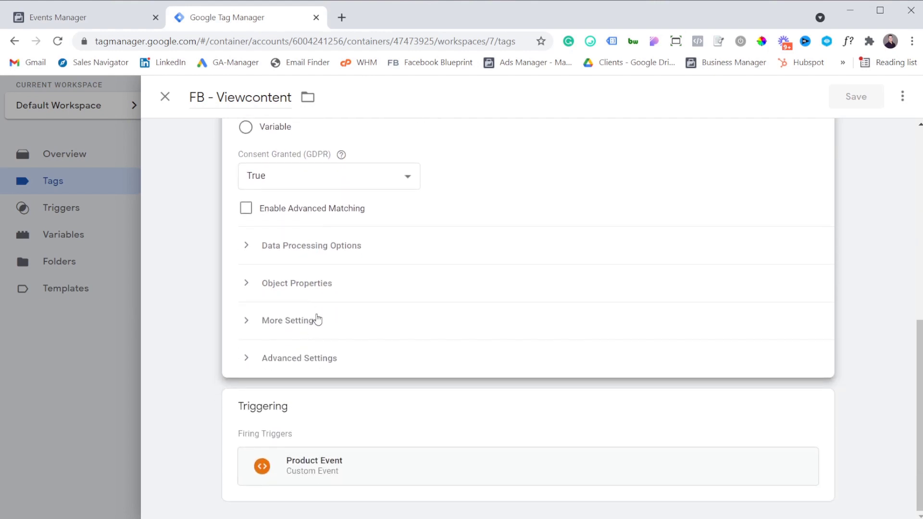
pyautogui.click(316, 321)
pyautogui.scroll(-2, 286, 427)
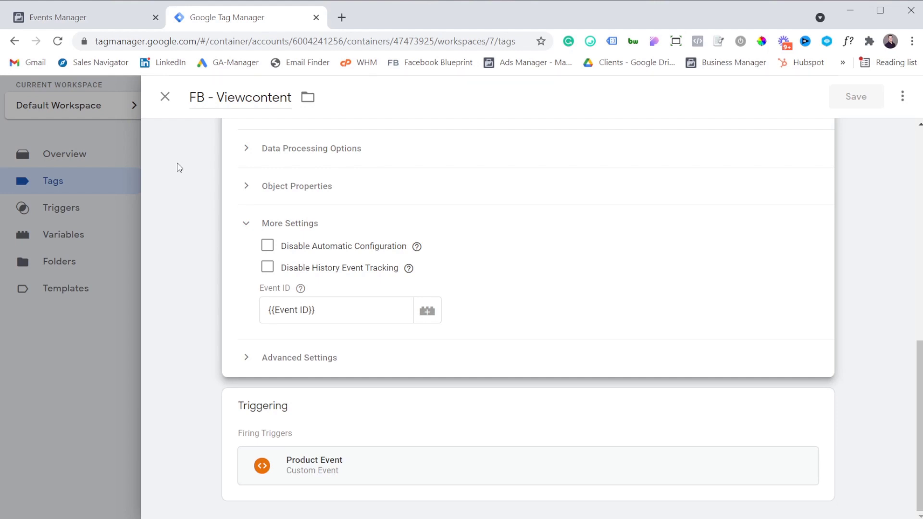
pyautogui.scroll(4, 606, 338)
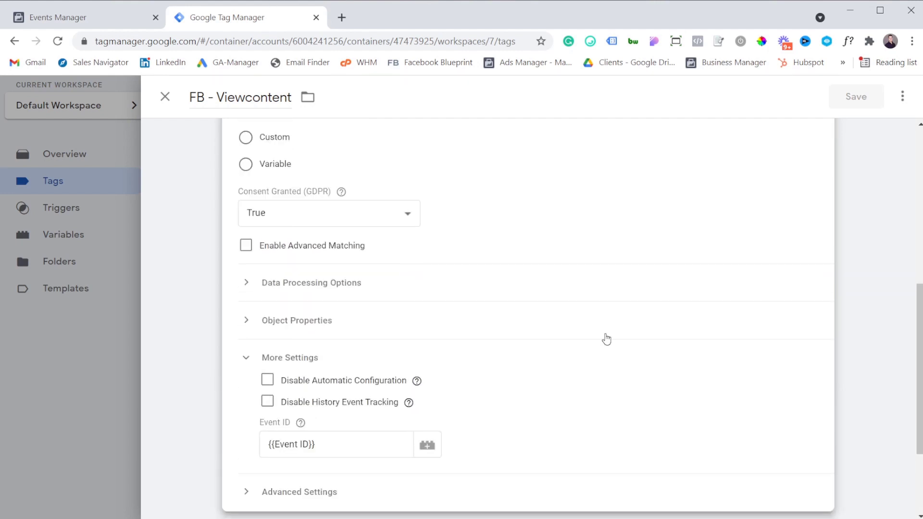
pyautogui.click(101, 390)
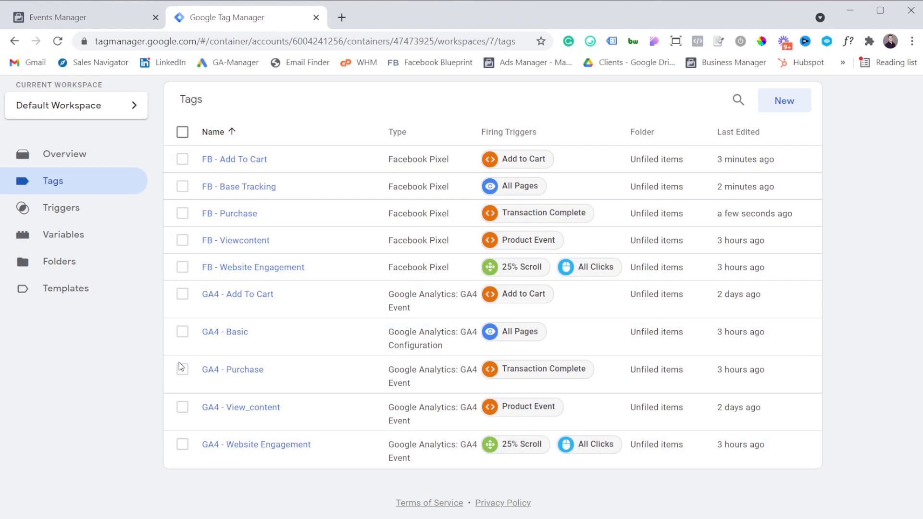
# Replace the placeholder Facebook Pixel ID in the FB - Website Engagement tag with the copied real pixel ID
pyautogui.click(275, 272)
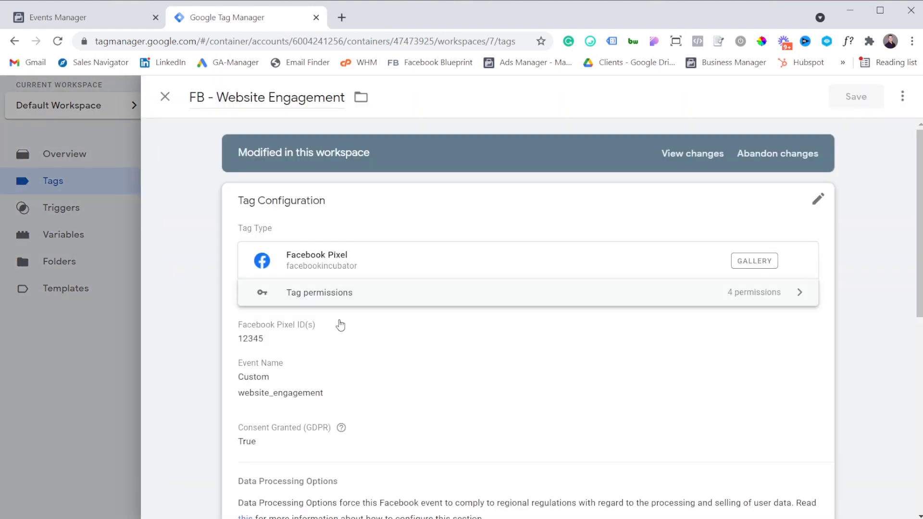
pyautogui.click(340, 325)
pyautogui.click(374, 358)
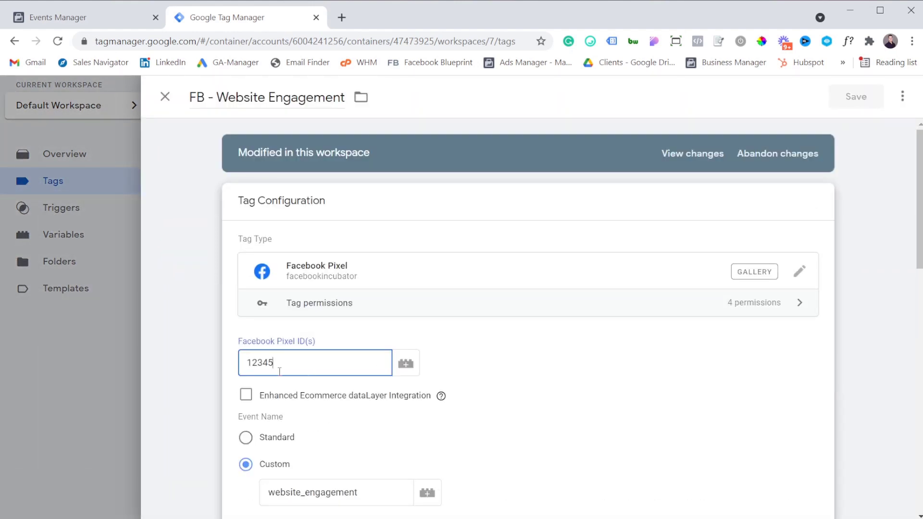
pyautogui.moveTo(374, 358); pyautogui.dragTo(242, 371)
pyautogui.hotkey('ctrl', 'v')
pyautogui.click(386, 383)
pyautogui.scroll(-3, 375, 383)
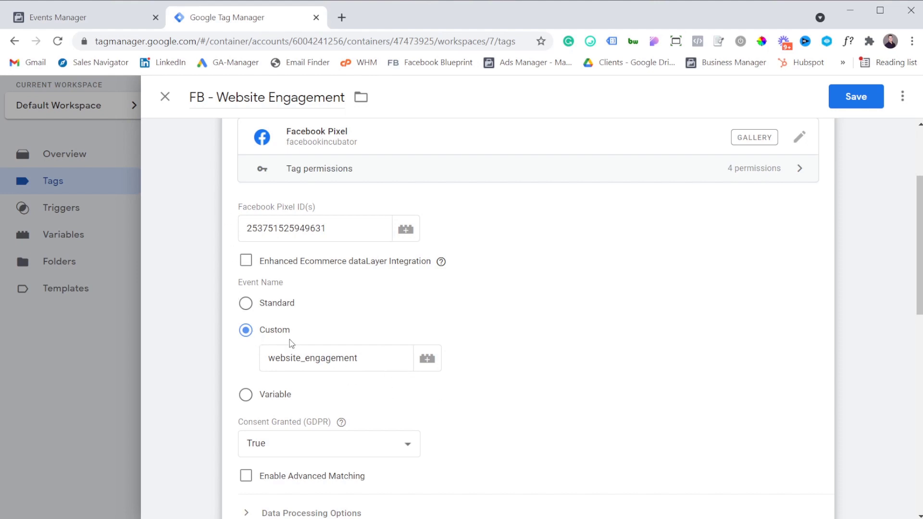
# Check the FB - Website Engagement tag's {{Event ID}} variable and its 25% Scroll and All Clicks triggers, and save the tag
pyautogui.scroll(-3, 290, 343)
pyautogui.click(286, 455)
pyautogui.scroll(-1, 286, 457)
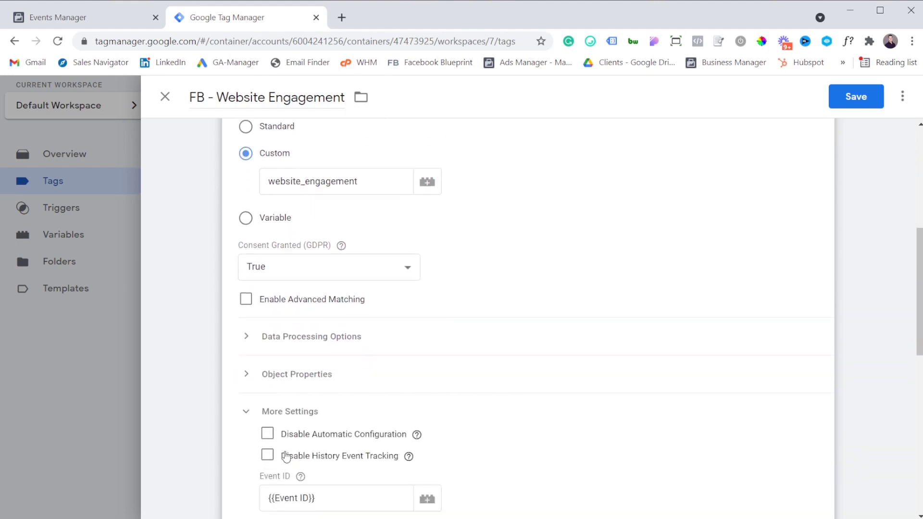
pyautogui.scroll(-10, 288, 452)
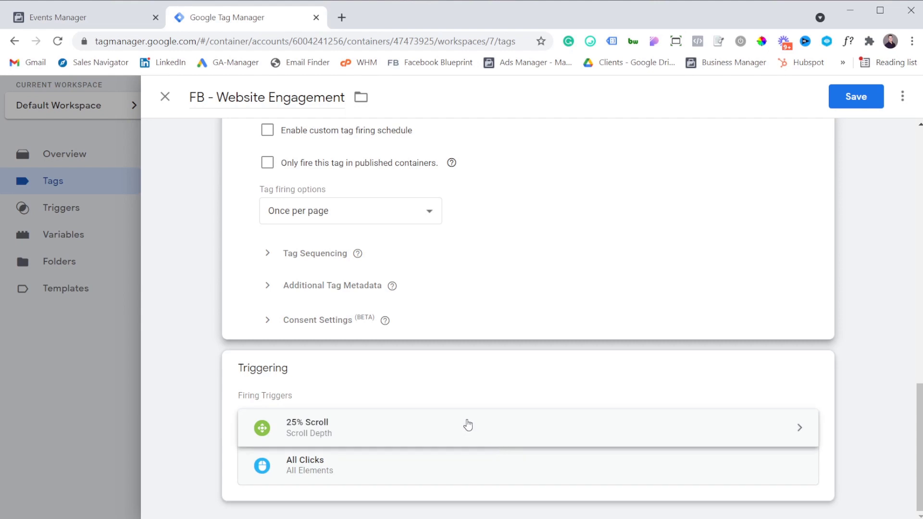
pyautogui.scroll(1, 466, 426)
pyautogui.scroll(15, 465, 425)
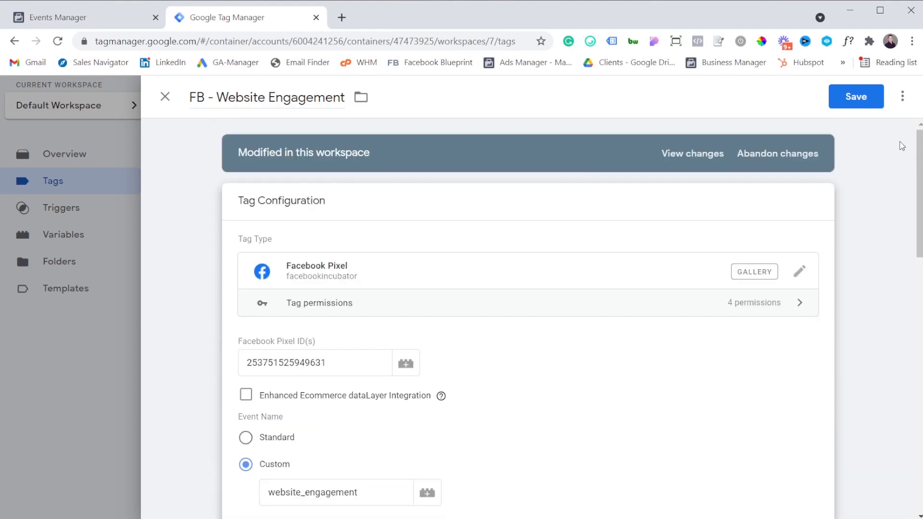
pyautogui.click(859, 106)
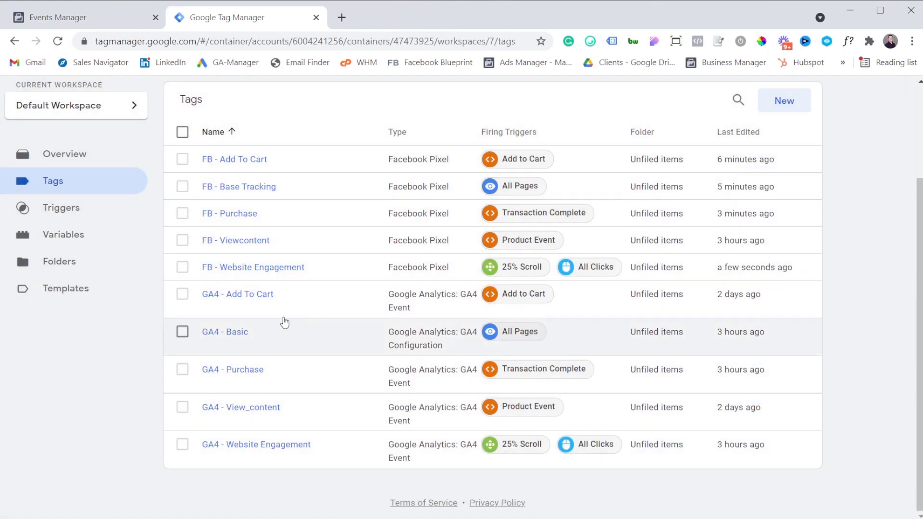
# Replace the placeholder Facebook Pixel ID in the FB - Viewcontent tag with the copied real pixel ID and save the tag
pyautogui.click(248, 241)
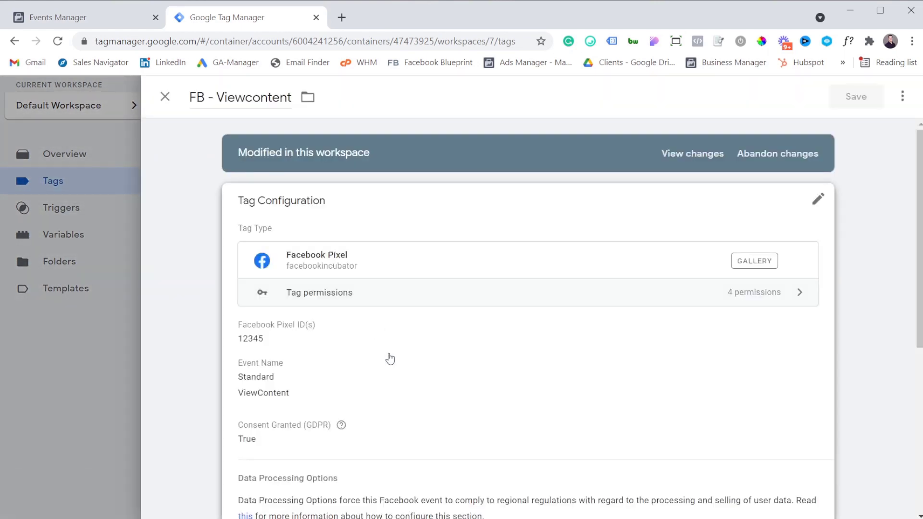
pyautogui.click(370, 355)
pyautogui.click(313, 358)
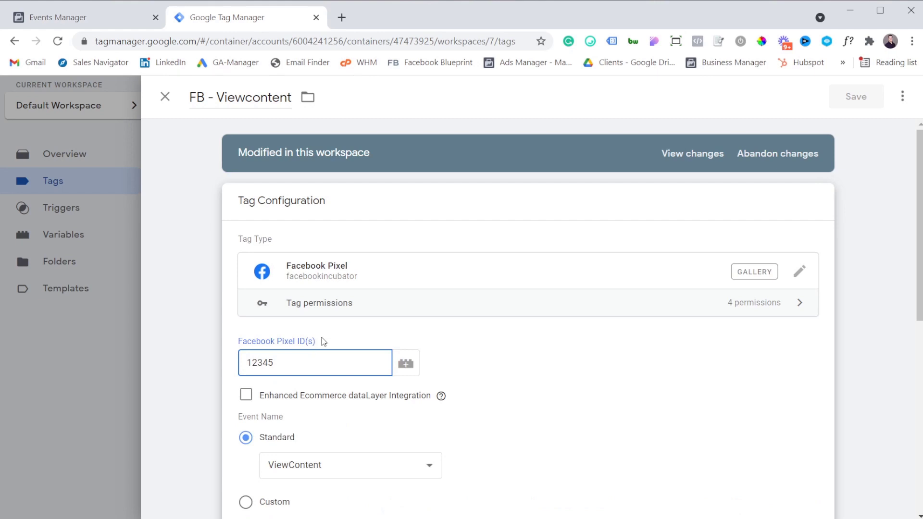
pyautogui.hotkey('ctrl', 'a')
pyautogui.hotkey('ctrl', 'v')
pyautogui.click(851, 96)
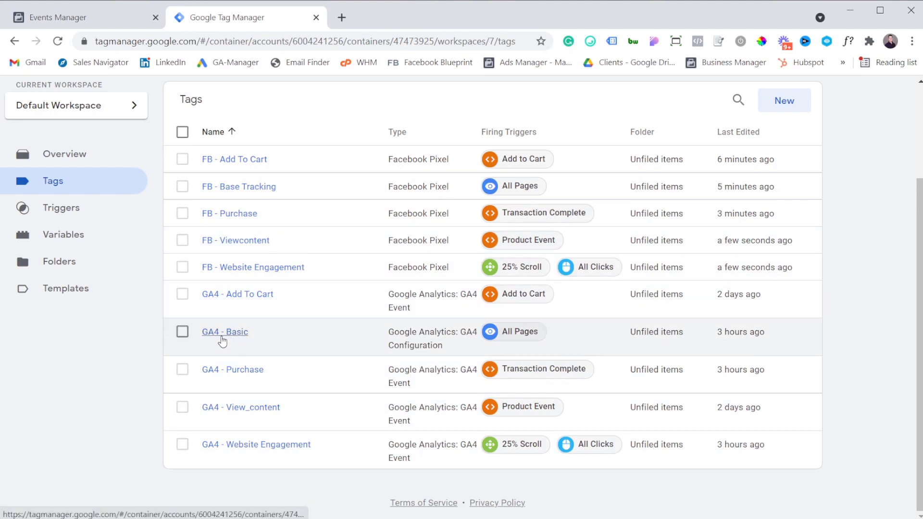
# Open the GA4 - Basic tag's placeholder Measurement ID for editing, and switch to the Demo Youtube property in Google Analytics
pyautogui.click(224, 341)
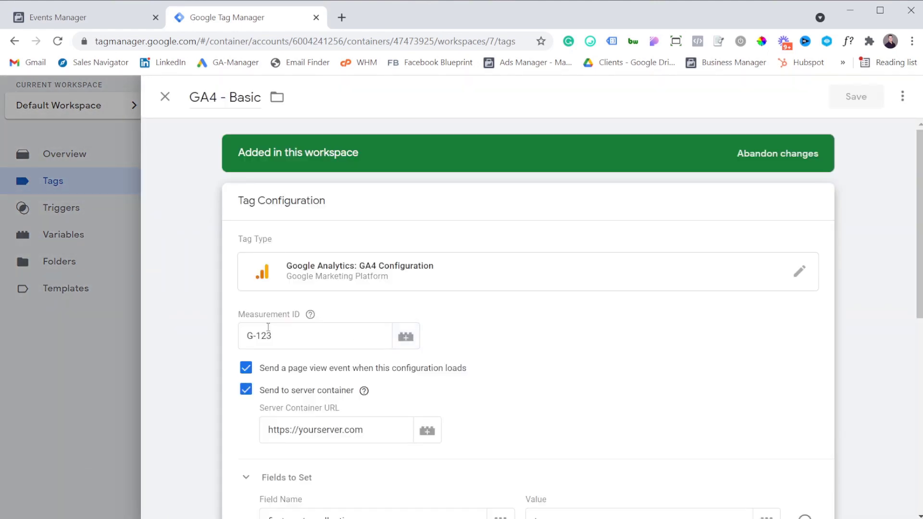
pyautogui.moveTo(239, 317); pyautogui.dragTo(287, 331)
pyautogui.click(275, 340)
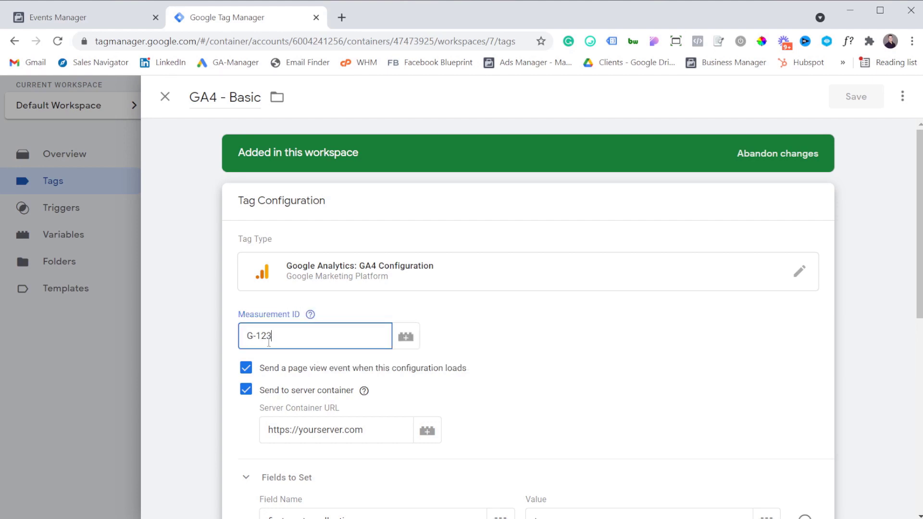
pyautogui.doubleClick(279, 341)
pyautogui.click(281, 342)
pyautogui.moveTo(0, 188); pyautogui.dragTo(288, 27)
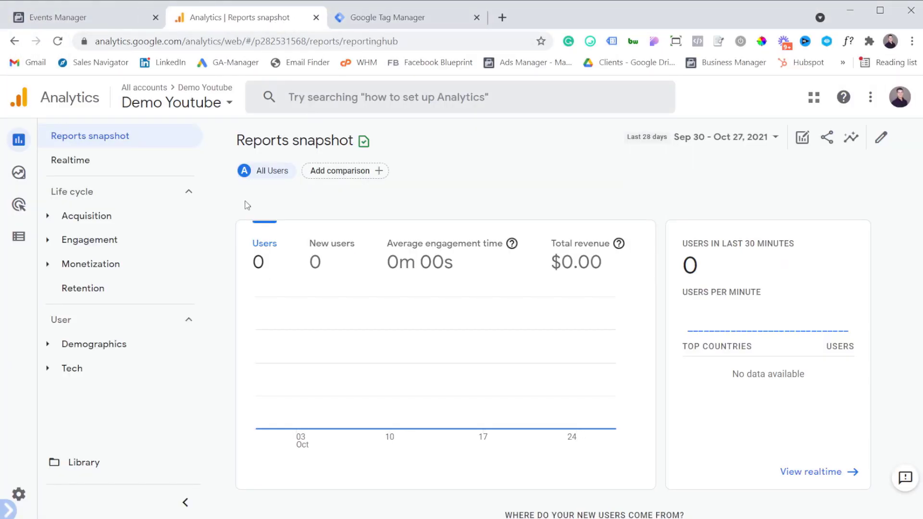
# Copy the measurement ID of the Demo web data stream from the Google Analytics property's admin settings
pyautogui.moveTo(36, 507)
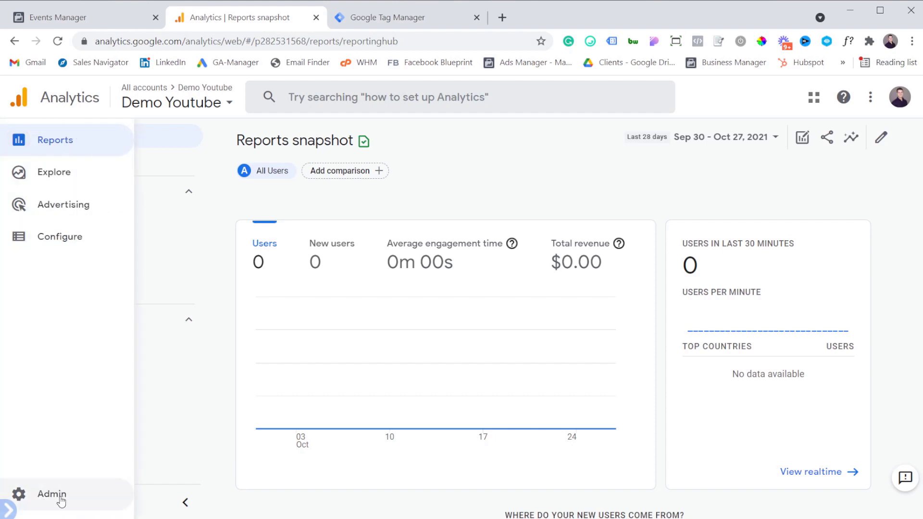
pyautogui.click(41, 501)
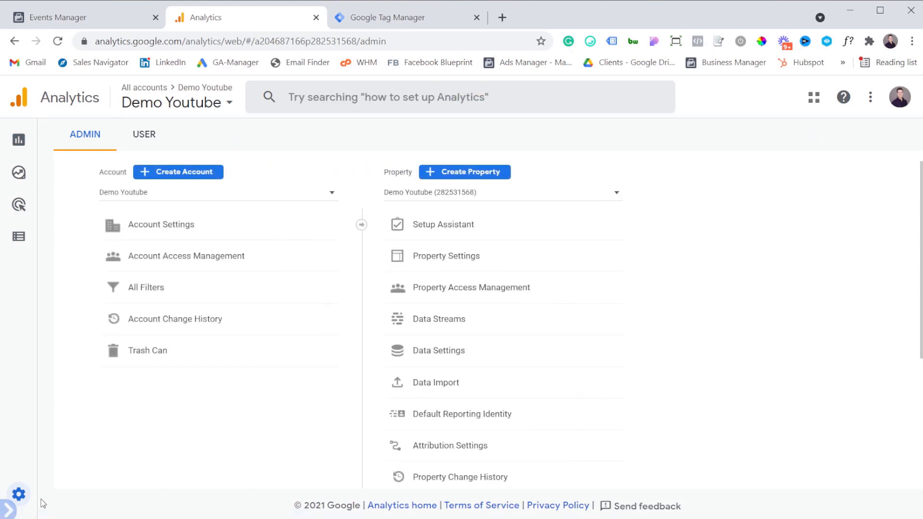
pyautogui.click(465, 324)
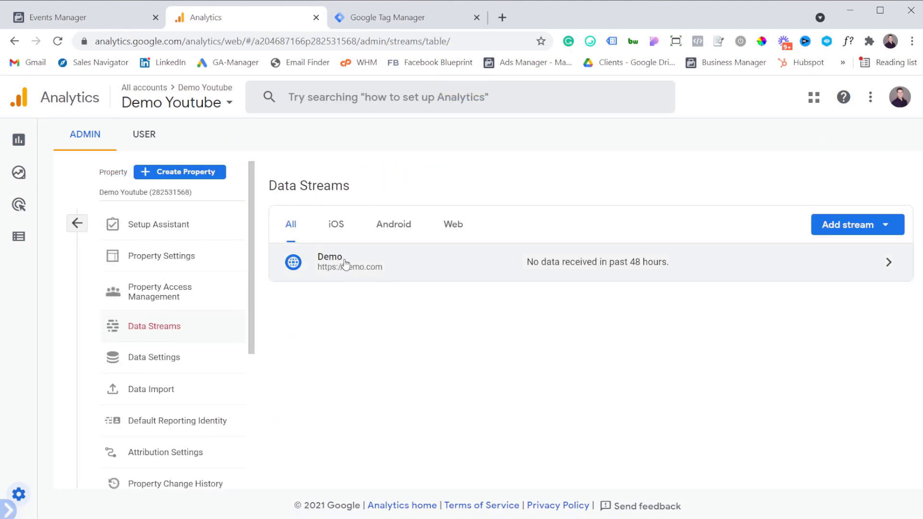
pyautogui.click(346, 264)
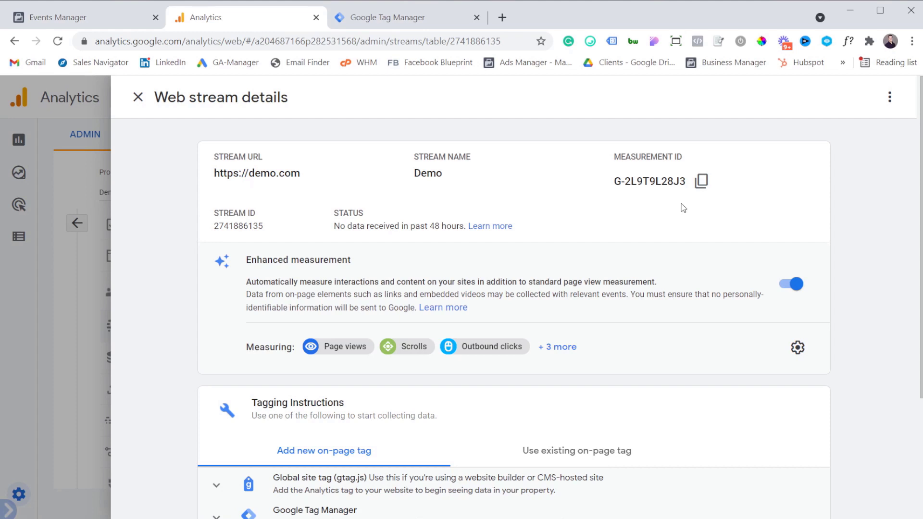
pyautogui.click(702, 181)
# Switch back to Google Tag Manager and replace the GA4 - Basic tag's Measurement ID with G-2L9T9L28J3
pyautogui.click(387, 17)
pyautogui.moveTo(315, 335); pyautogui.dragTo(243, 335)
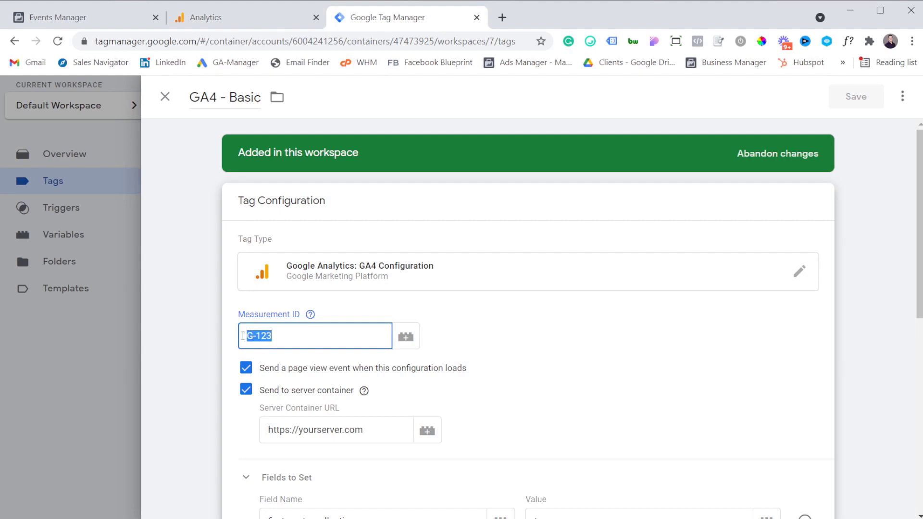
pyautogui.hotkey('ctrl', 'v')
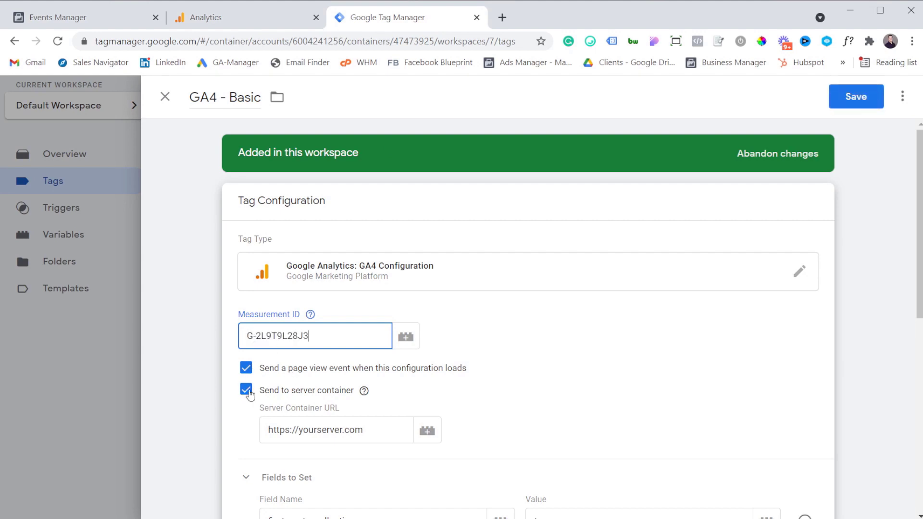
# Examine the GA4 - Basic tag's Server Container URL and turn off sending to the server container
pyautogui.scroll(-1, 258, 367)
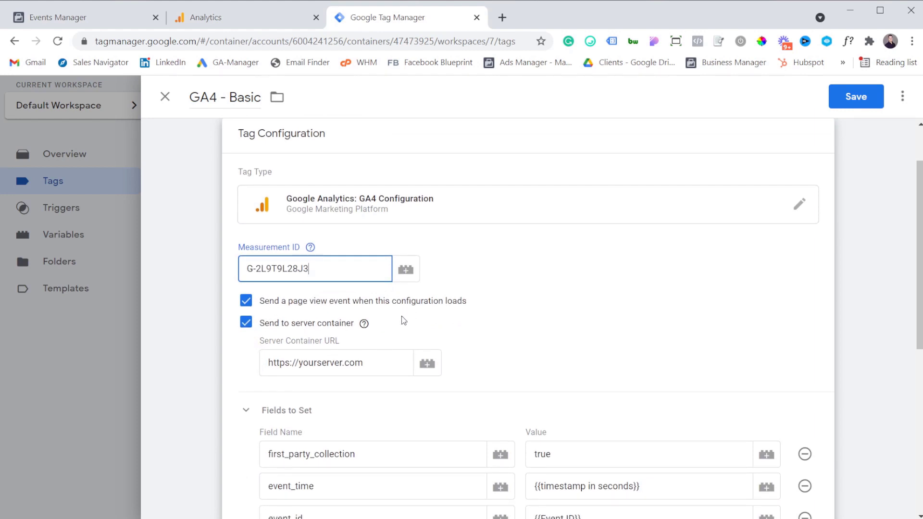
pyautogui.click(374, 317)
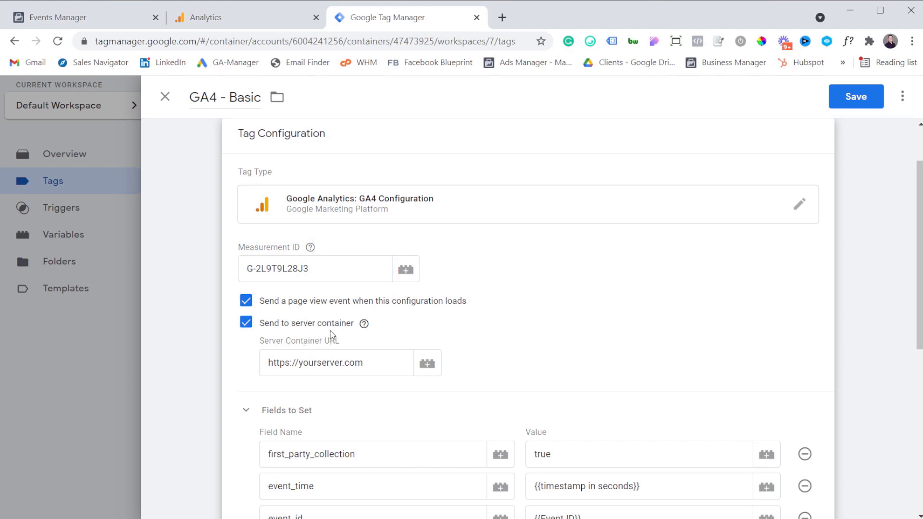
pyautogui.moveTo(369, 361)
pyautogui.mouseDown()
pyautogui.moveTo(276, 362)
pyautogui.moveTo(370, 365)
pyautogui.mouseUp()
pyautogui.click(375, 365)
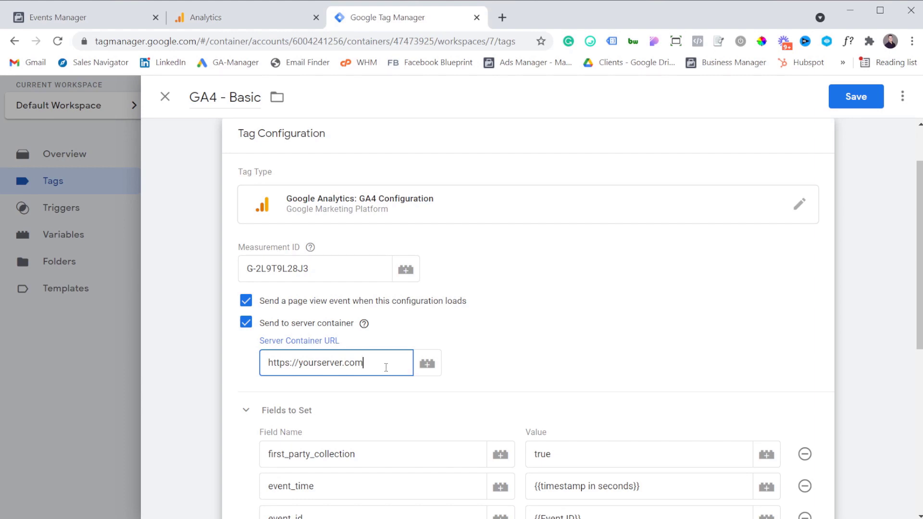
pyautogui.click(320, 363)
pyautogui.scroll(-1, 355, 366)
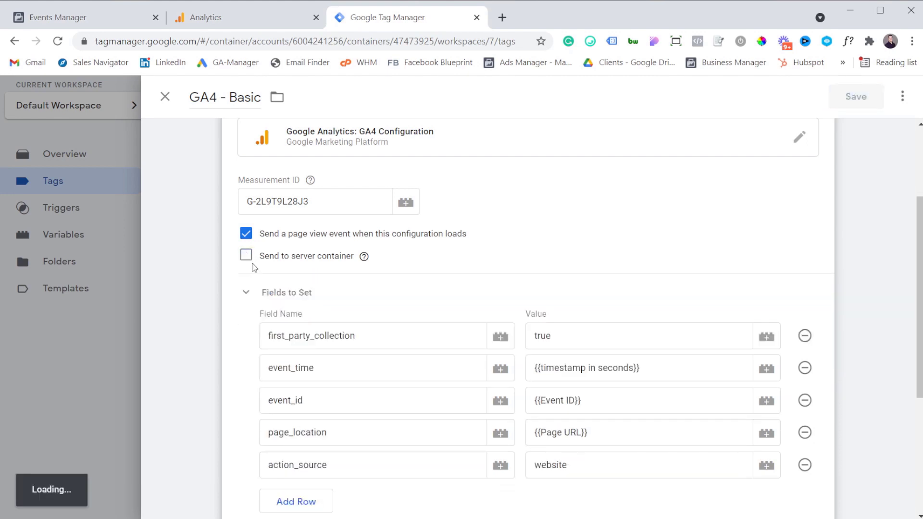
# Add an empty row to the GA4 - Basic tag's Fields to Set without entering a name or value
pyautogui.scroll(-3, 306, 332)
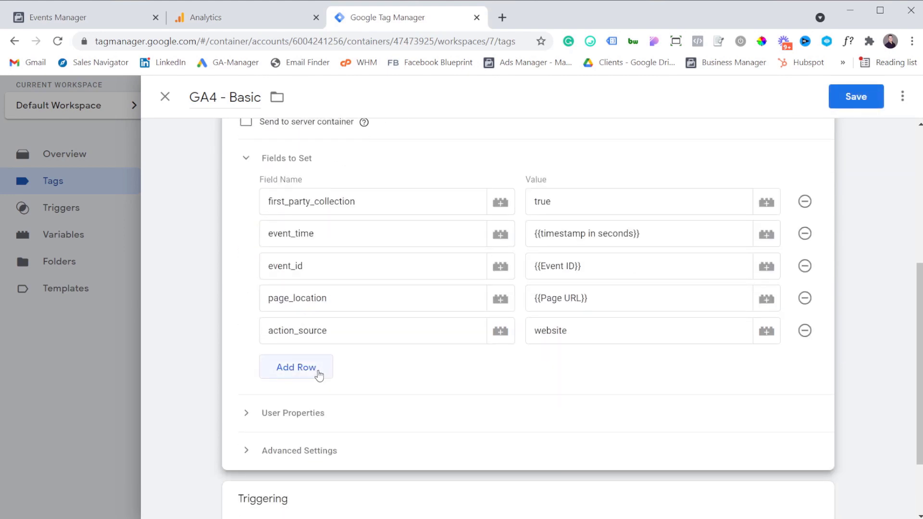
pyautogui.click(319, 374)
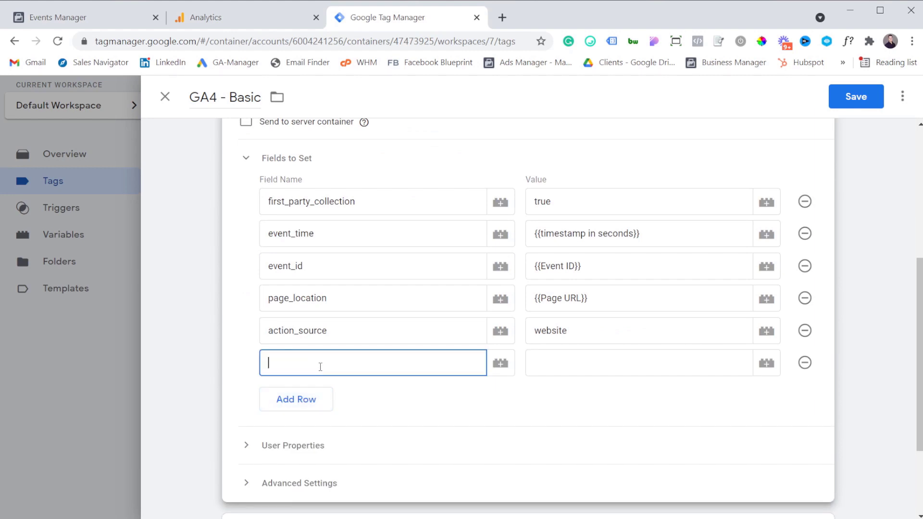
pyautogui.click(559, 359)
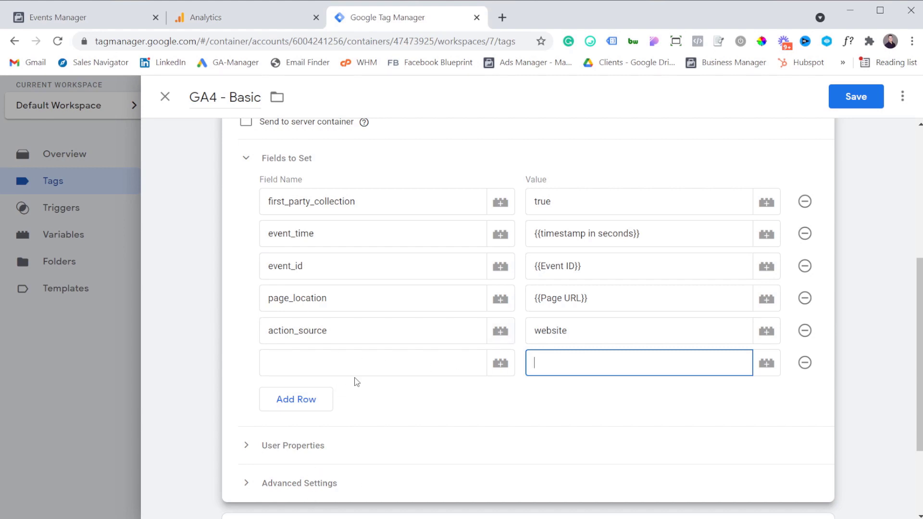
pyautogui.scroll(1, 361, 383)
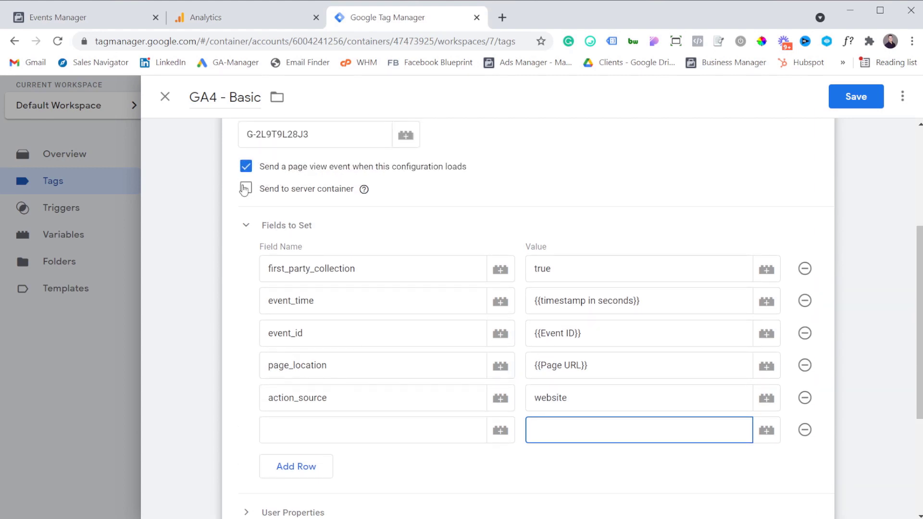
pyautogui.click(364, 190)
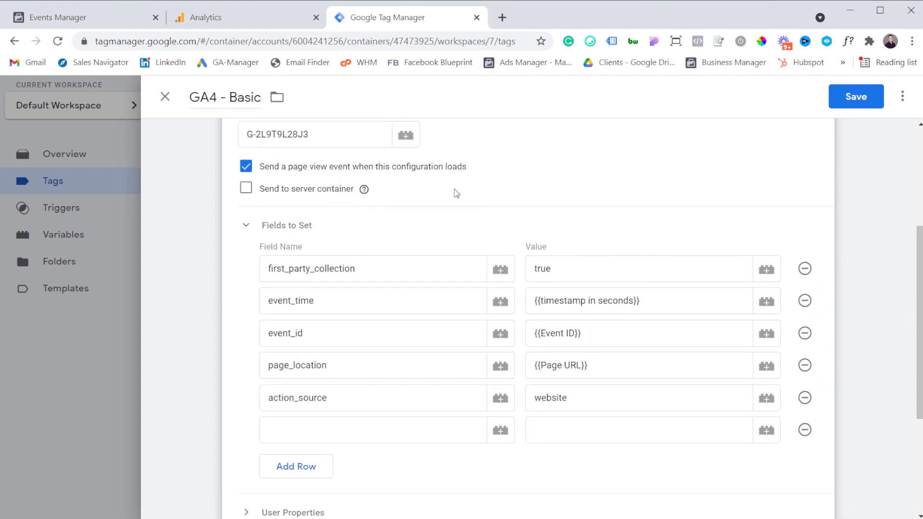
pyautogui.click(246, 191)
pyautogui.moveTo(391, 231); pyautogui.dragTo(268, 236)
pyautogui.click(277, 236)
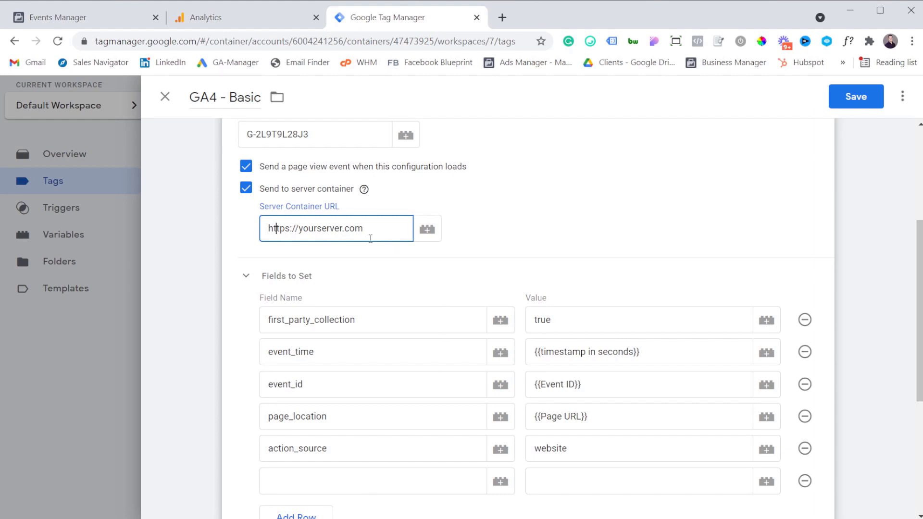
# Review the event_time, event_id, page_location and action_source fields with their values, and remove the empty row below them
pyautogui.scroll(-3, 518, 238)
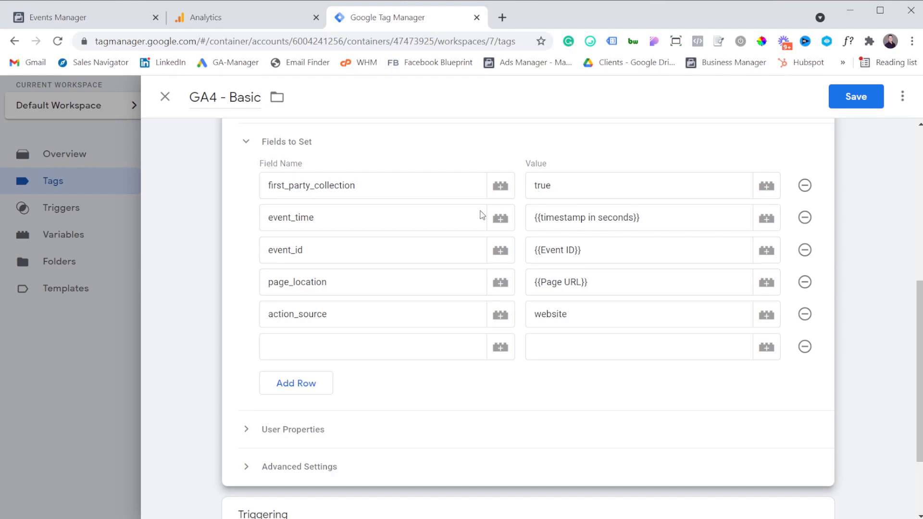
pyautogui.click(445, 210)
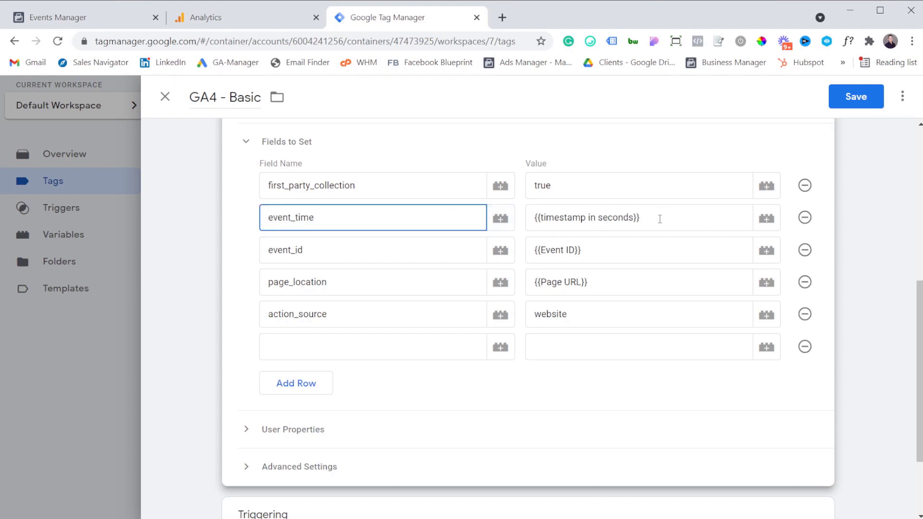
pyautogui.click(387, 253)
pyautogui.click(616, 251)
pyautogui.moveTo(615, 252); pyautogui.dragTo(532, 252)
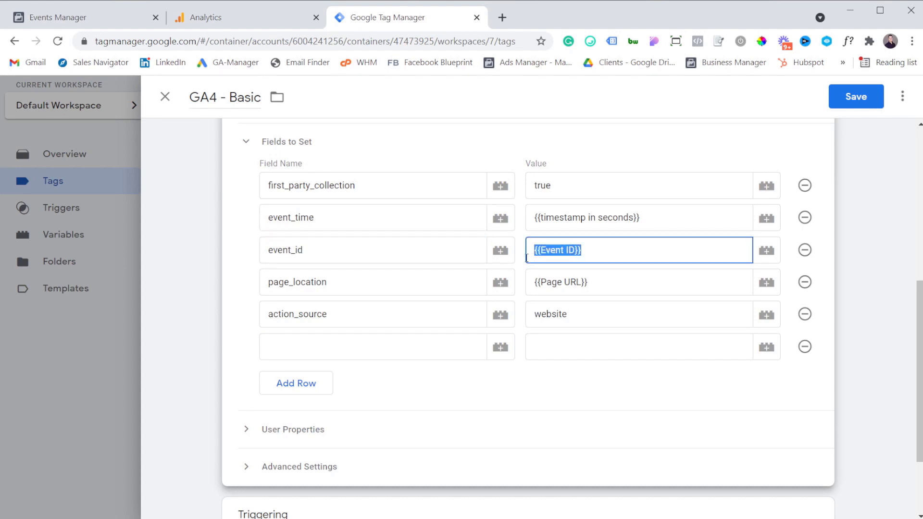
pyautogui.click(400, 283)
pyautogui.moveTo(619, 283); pyautogui.dragTo(537, 290)
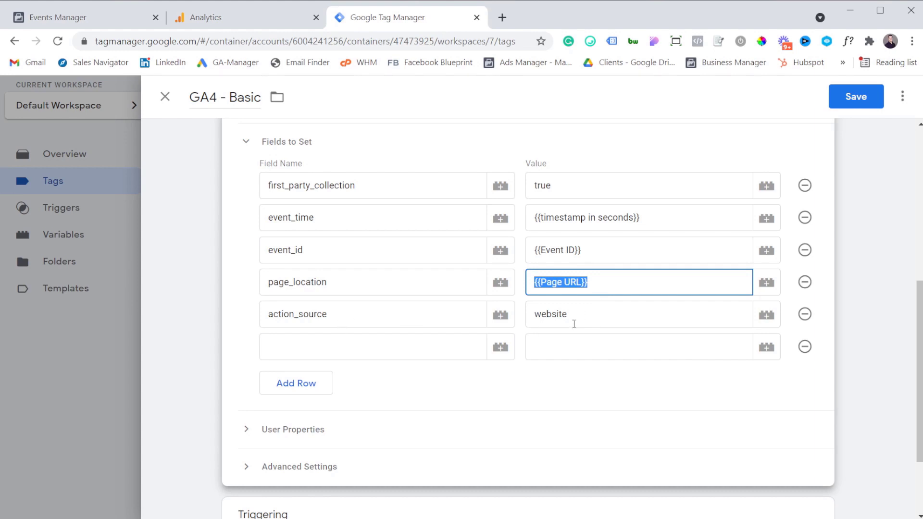
pyautogui.moveTo(581, 321); pyautogui.dragTo(541, 315)
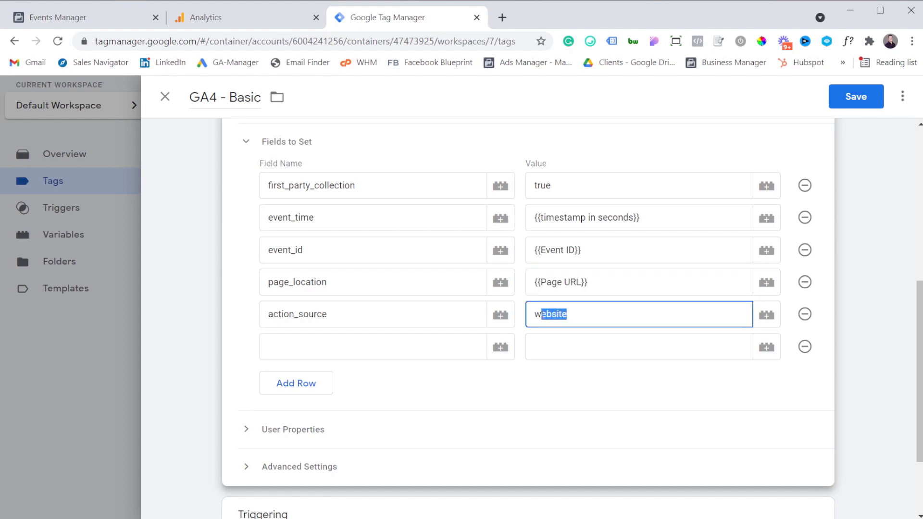
pyautogui.click(804, 347)
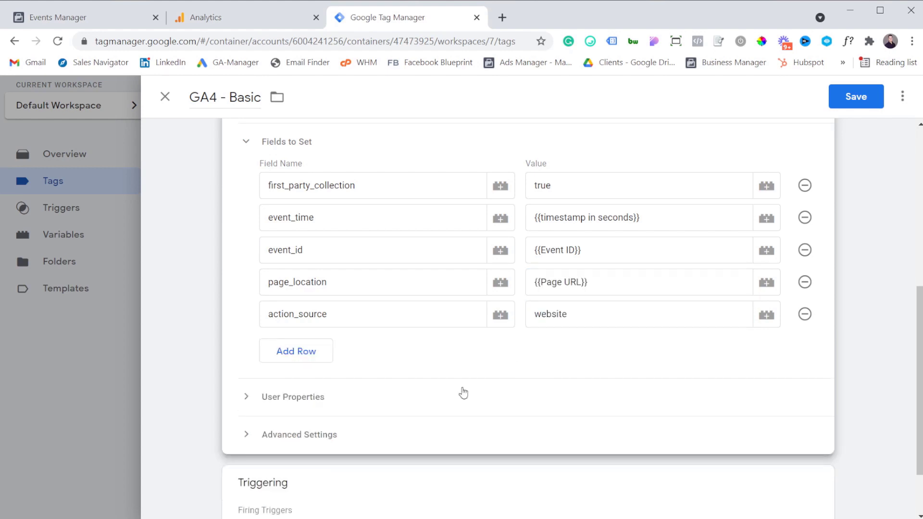
# Check the GA4 - Basic tag's user properties and All Pages trigger, and save the tag
pyautogui.click(396, 399)
pyautogui.scroll(-1, 313, 365)
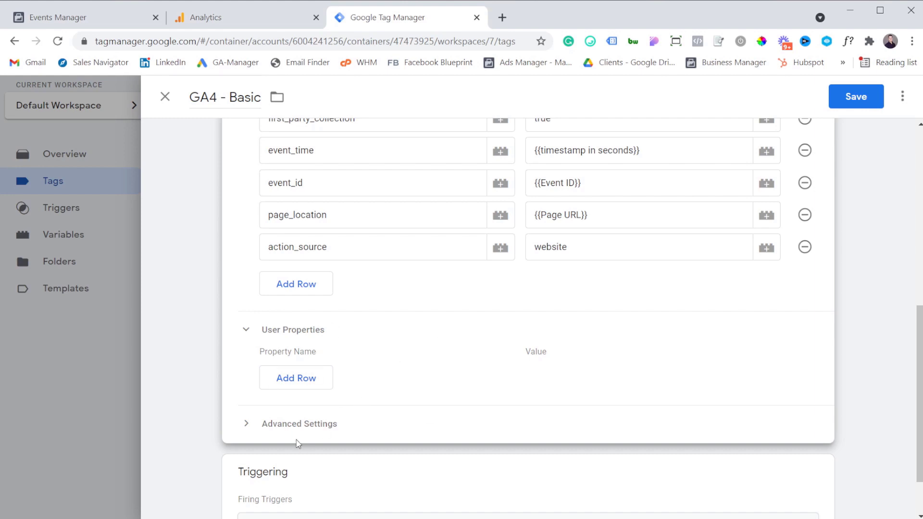
pyautogui.scroll(-1, 296, 444)
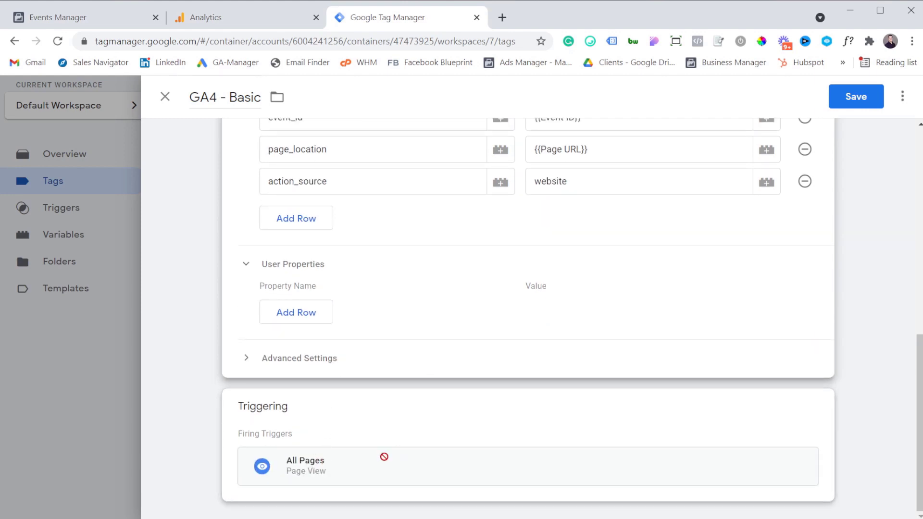
pyautogui.click(856, 98)
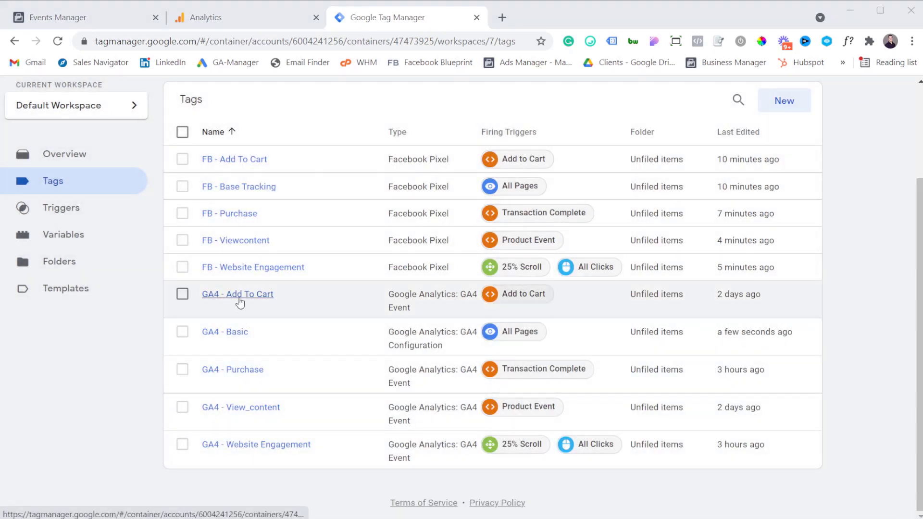
# Open the GA4 - Add To Cart tag, check its configuration tag options and event name, and close it
pyautogui.click(239, 299)
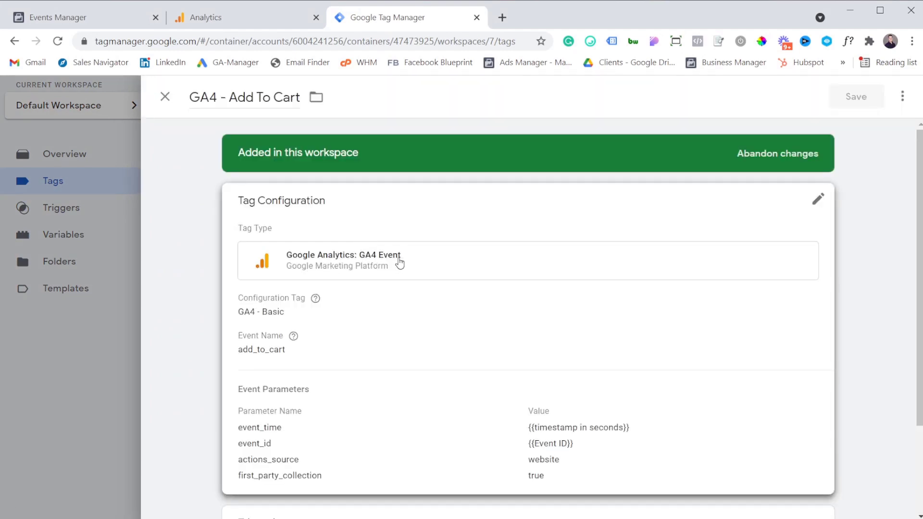
pyautogui.click(432, 261)
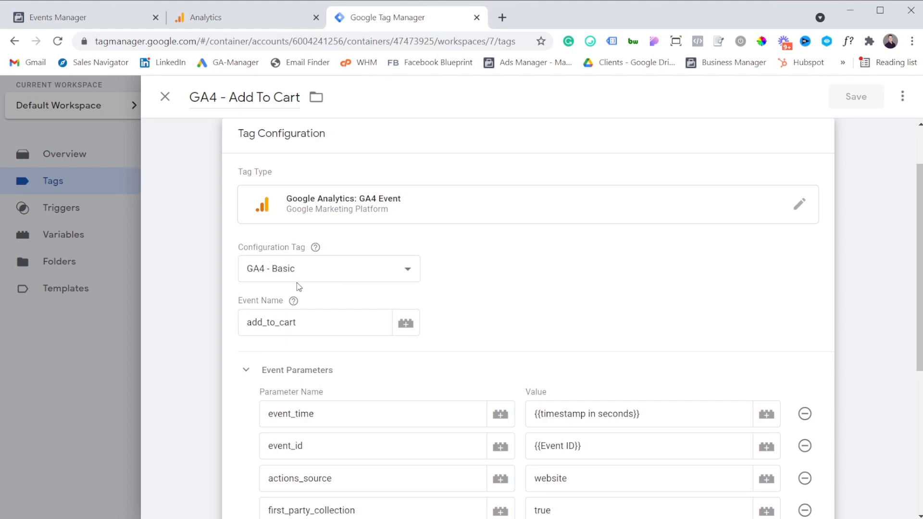
pyautogui.click(278, 278)
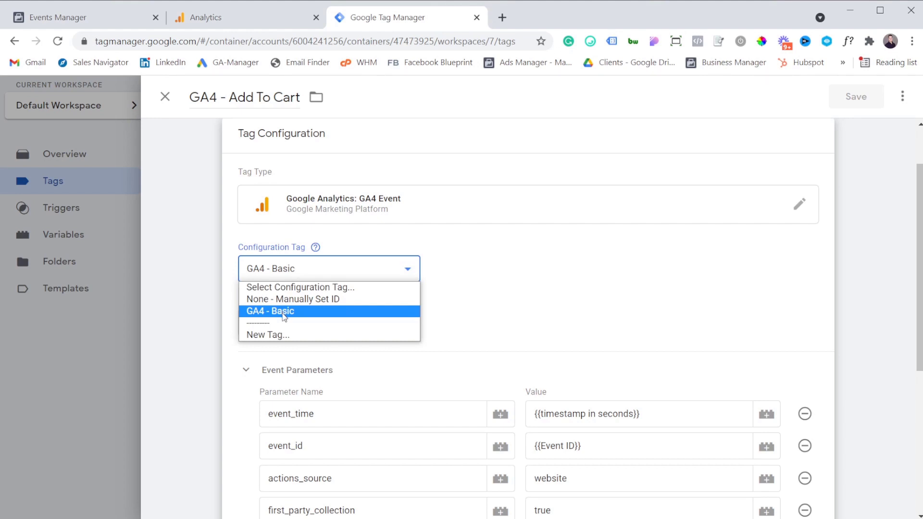
pyautogui.click(544, 308)
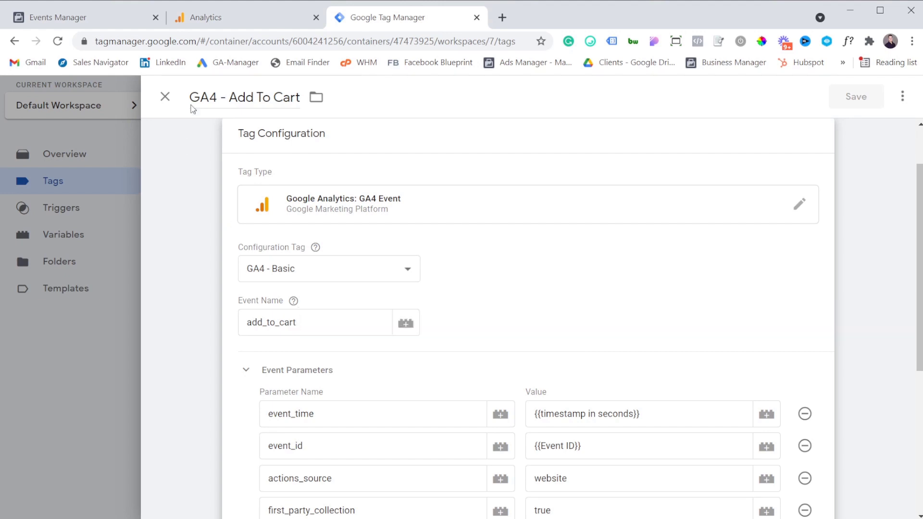
pyautogui.moveTo(317, 322); pyautogui.dragTo(247, 322)
pyautogui.click(251, 323)
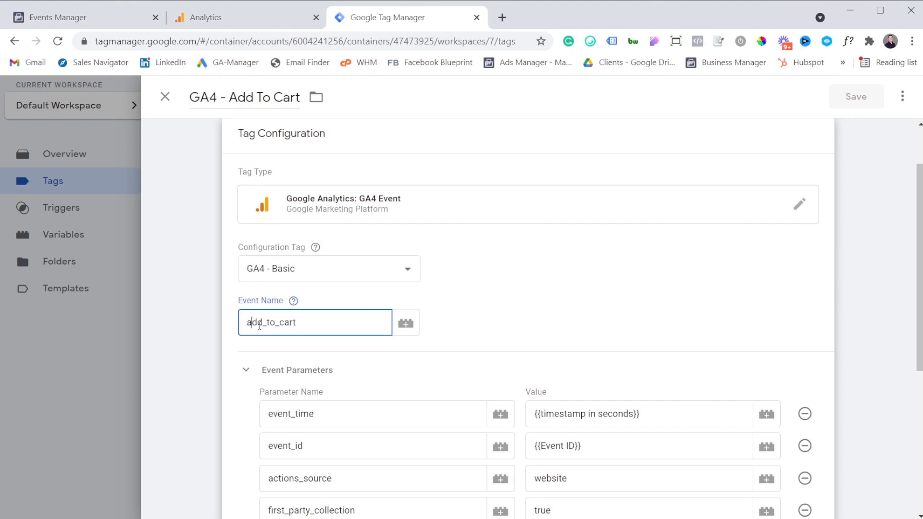
pyautogui.click(106, 310)
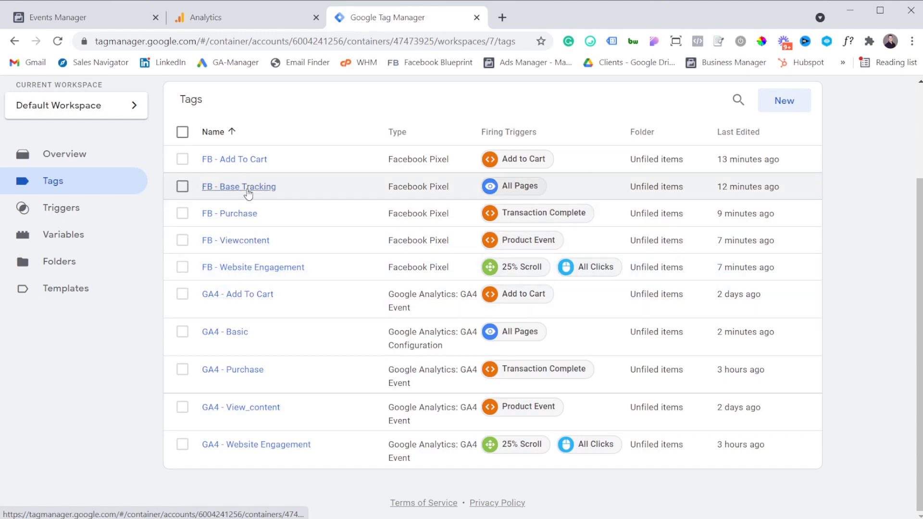
# Check the standard event name in the FB - Add To Cart tag for comparison with the GA4 event, and close the tag
pyautogui.click(255, 158)
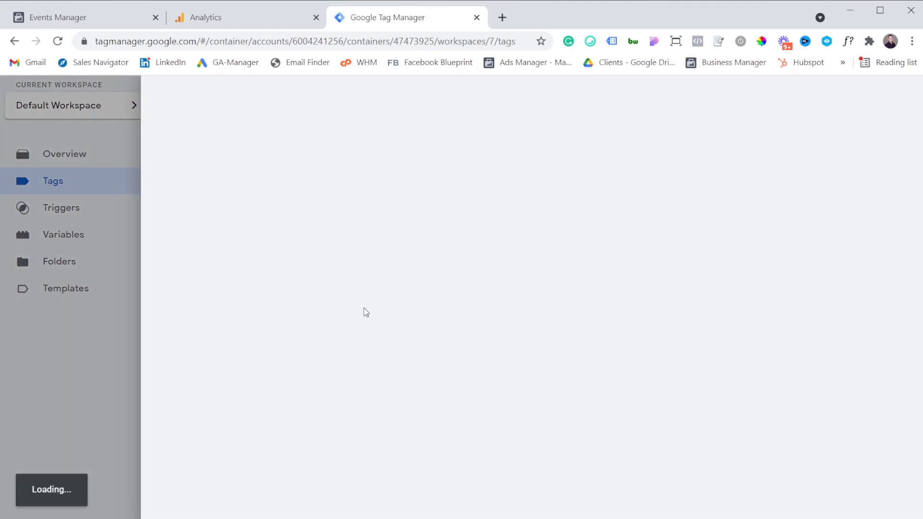
pyautogui.scroll(-3, 349, 357)
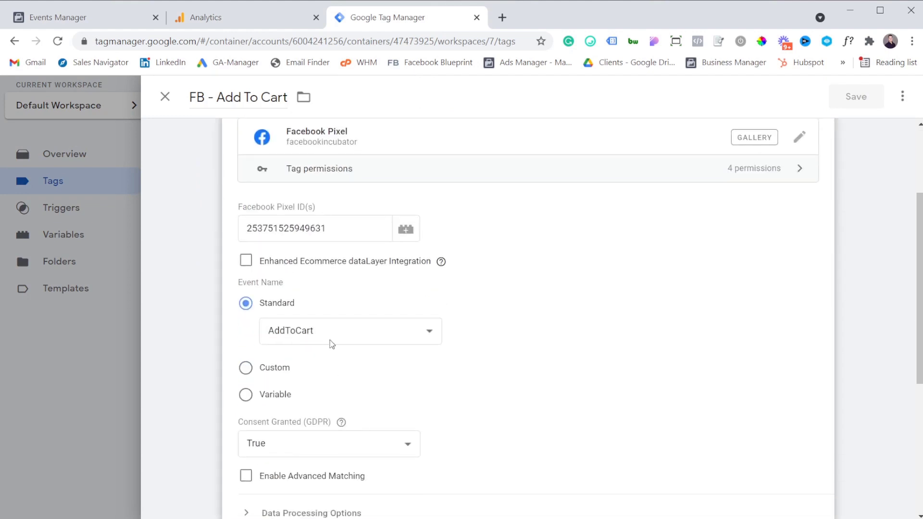
pyautogui.click(330, 339)
pyautogui.click(305, 343)
pyautogui.click(79, 353)
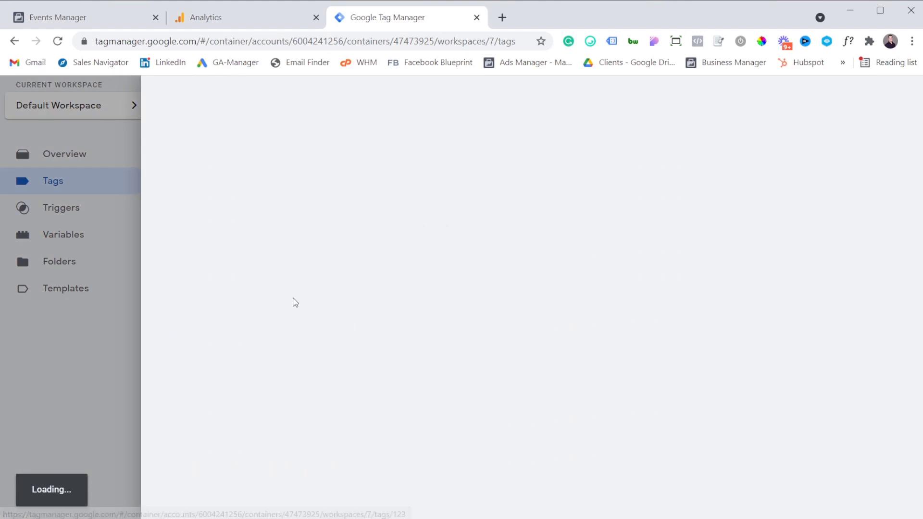
# Review the GA4 - Add To Cart tag's event parameters and firing trigger, and return to the tag list
pyautogui.scroll(-6, 474, 336)
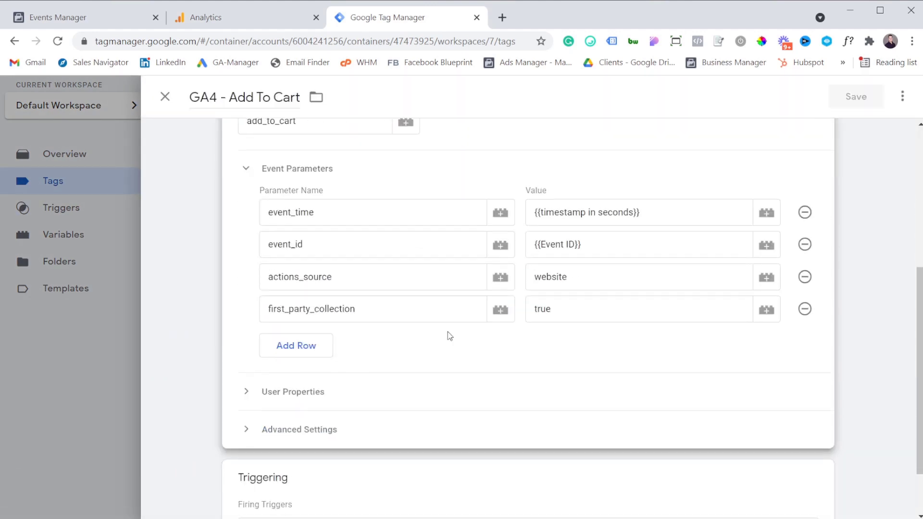
pyautogui.scroll(2, 447, 334)
pyautogui.scroll(-3, 386, 439)
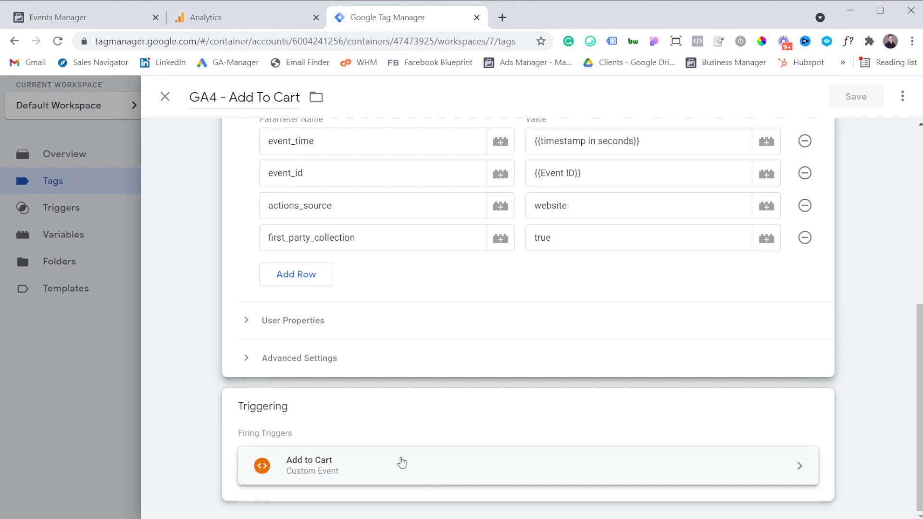
pyautogui.click(96, 459)
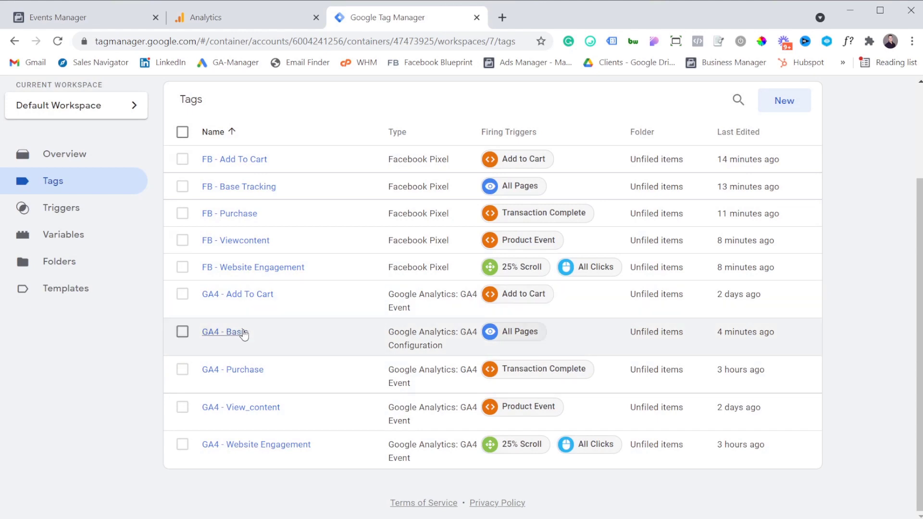
# Open the GA4 - Purchase tag's configuration and examine its event name and event parameters, including currency and value
pyautogui.click(244, 382)
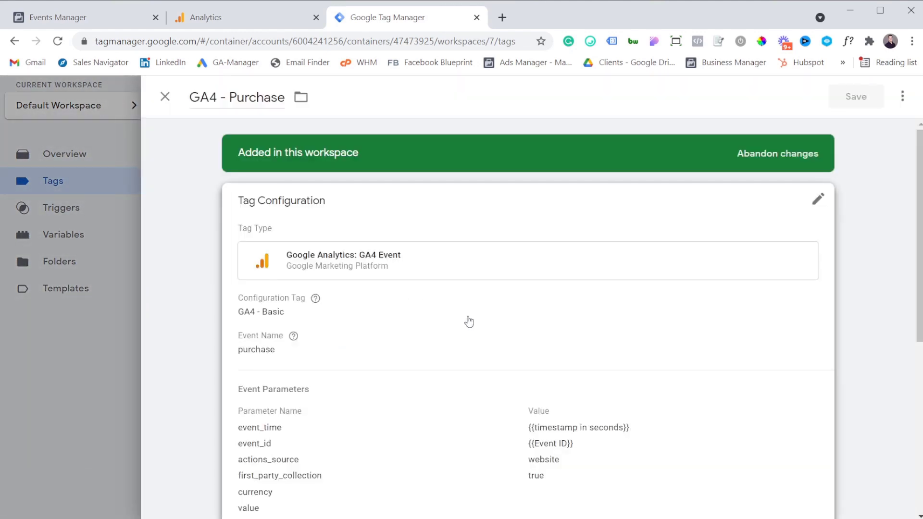
pyautogui.click(469, 322)
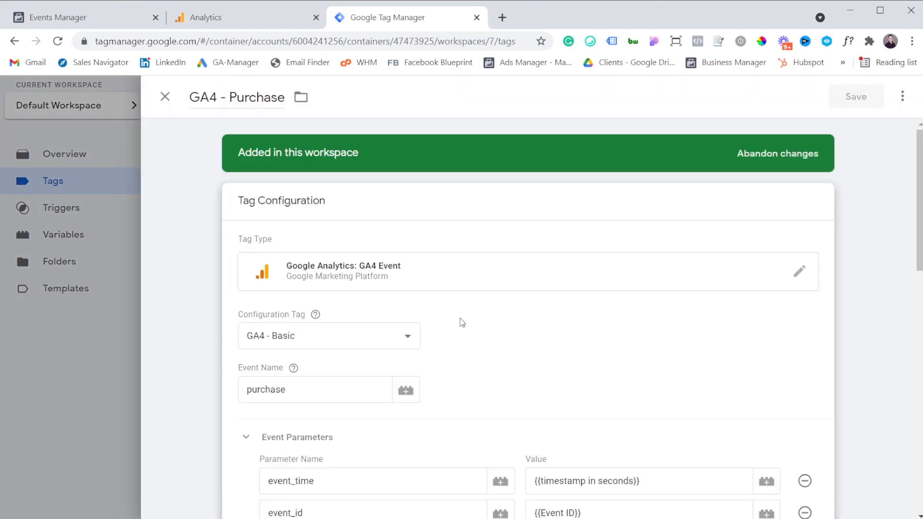
pyautogui.scroll(-4, 460, 322)
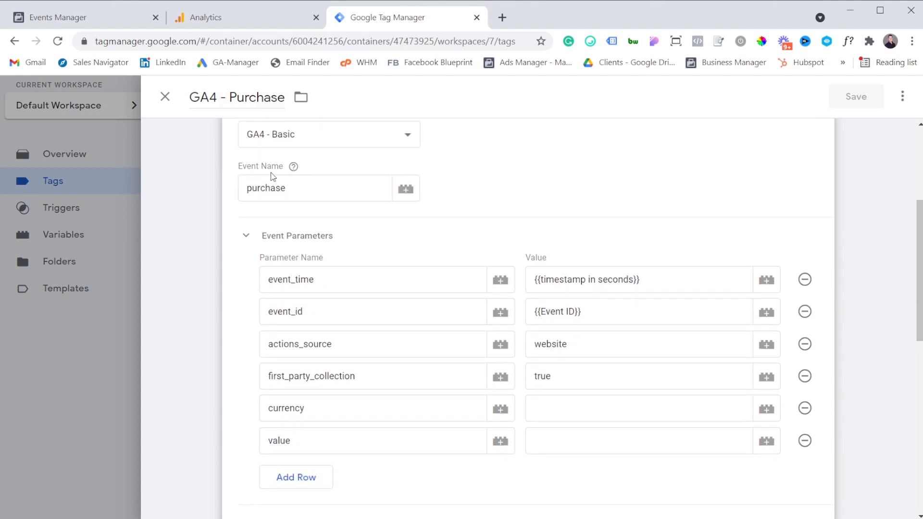
pyautogui.scroll(-2, 349, 218)
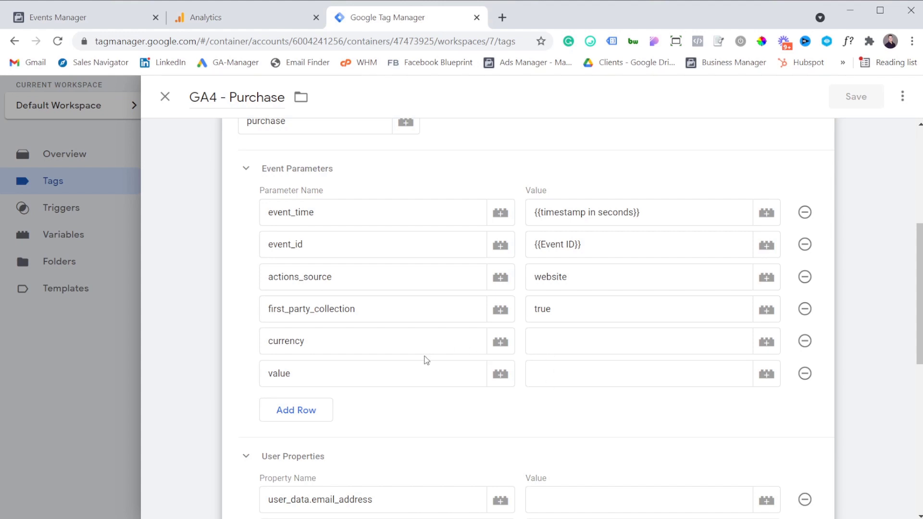
pyautogui.scroll(-1, 445, 359)
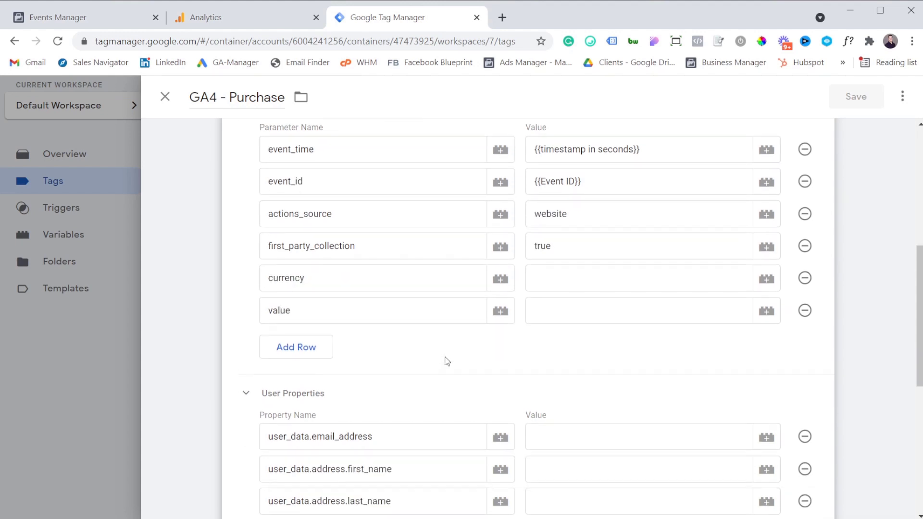
# Review the GA4 - Purchase tag's user_data user properties and its firing trigger, and close the tag
pyautogui.scroll(-1, 486, 318)
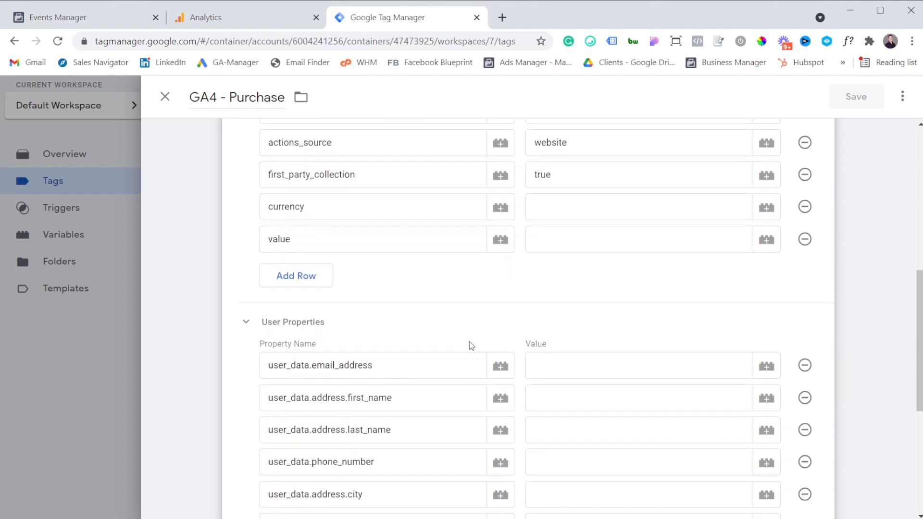
pyautogui.scroll(-1, 469, 342)
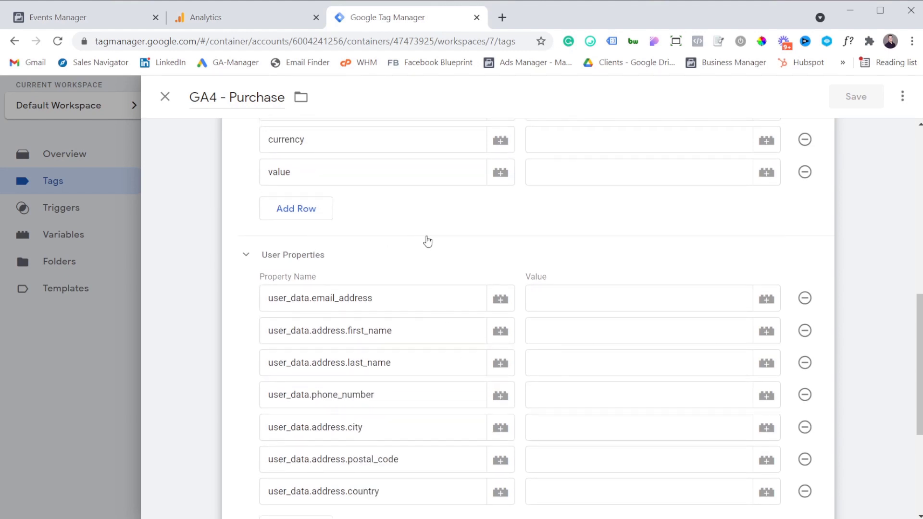
pyautogui.scroll(-1, 428, 242)
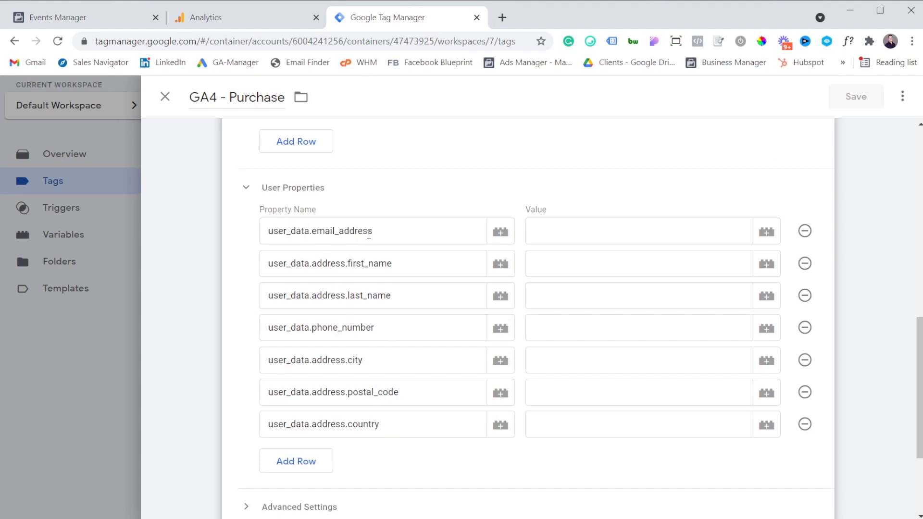
pyautogui.moveTo(375, 233); pyautogui.dragTo(357, 232)
pyautogui.click(381, 264)
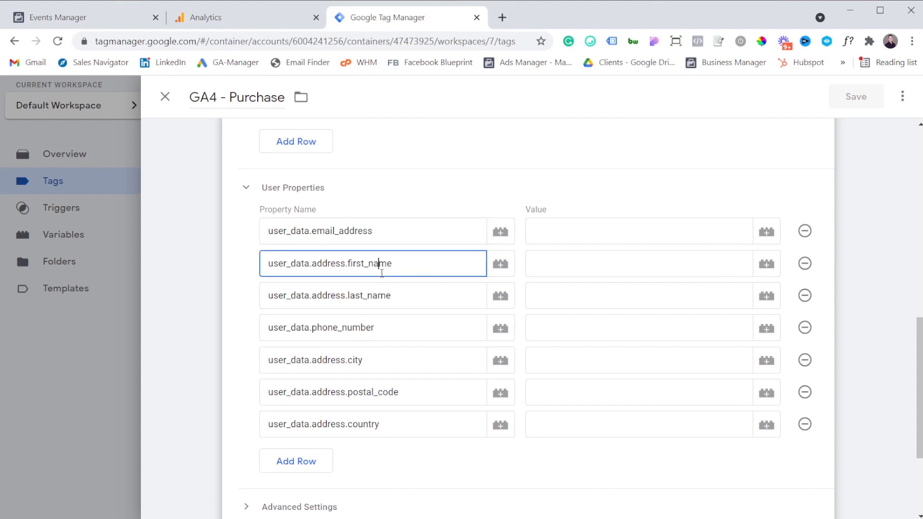
pyautogui.click(385, 298)
pyautogui.click(373, 331)
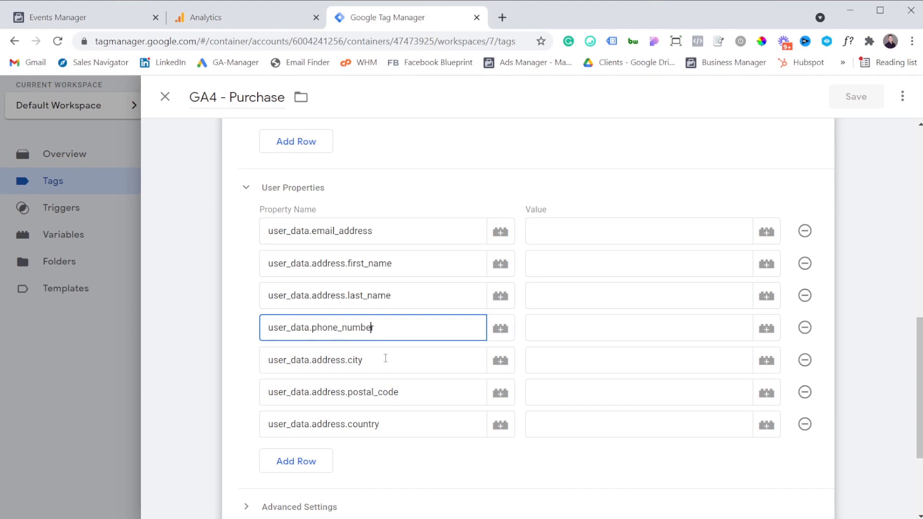
pyautogui.scroll(-3, 386, 358)
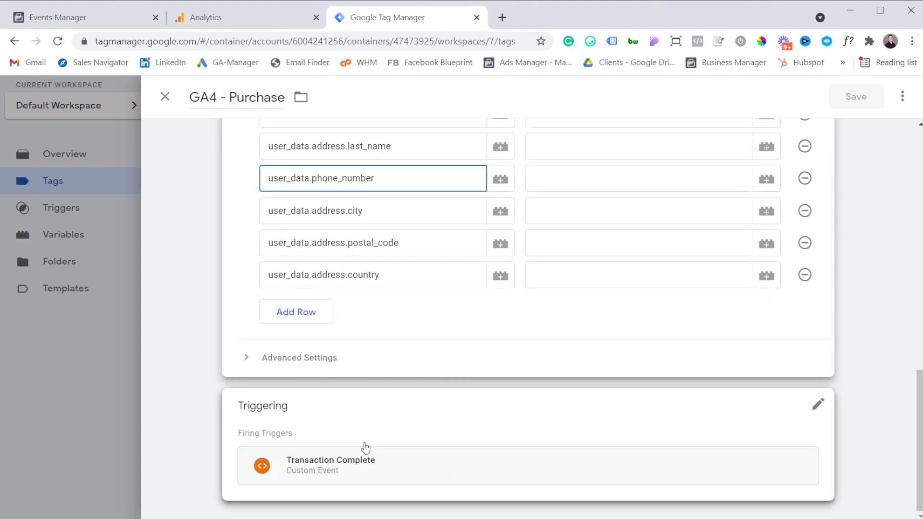
pyautogui.click(106, 409)
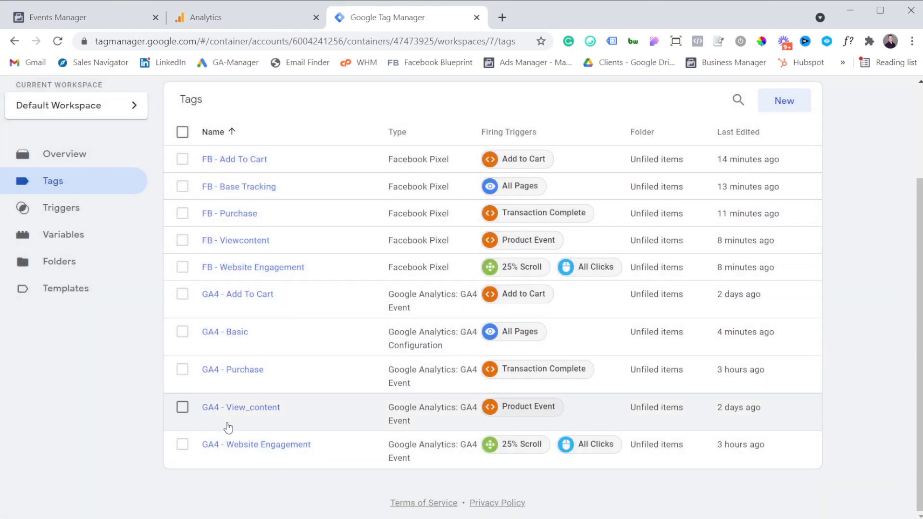
# Open the GA4 - Website Engagement tag and examine the spelling and letter case of its event name
pyautogui.click(245, 447)
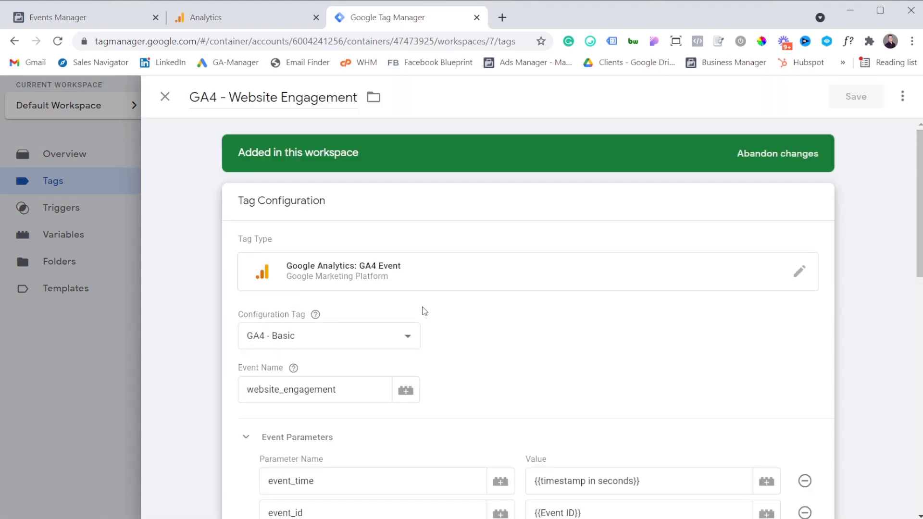
pyautogui.scroll(-3, 425, 312)
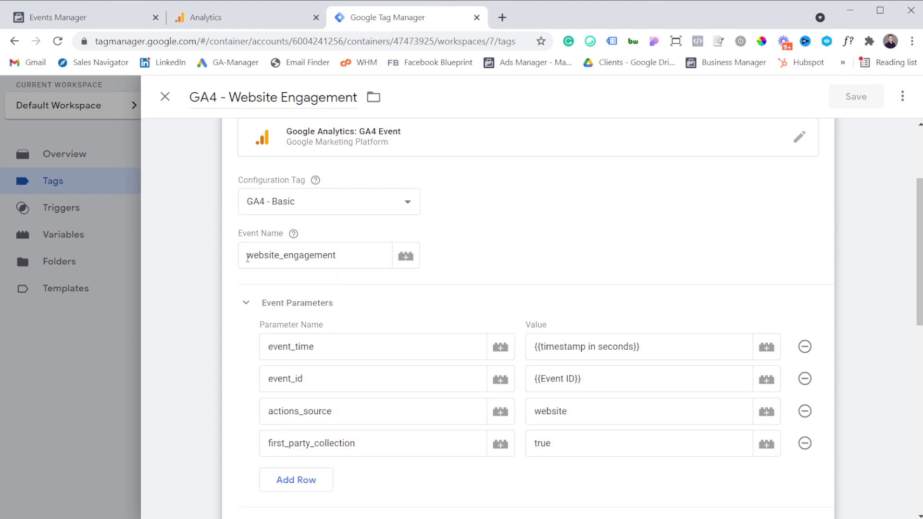
pyautogui.moveTo(248, 258); pyautogui.dragTo(339, 260)
pyautogui.click(350, 260)
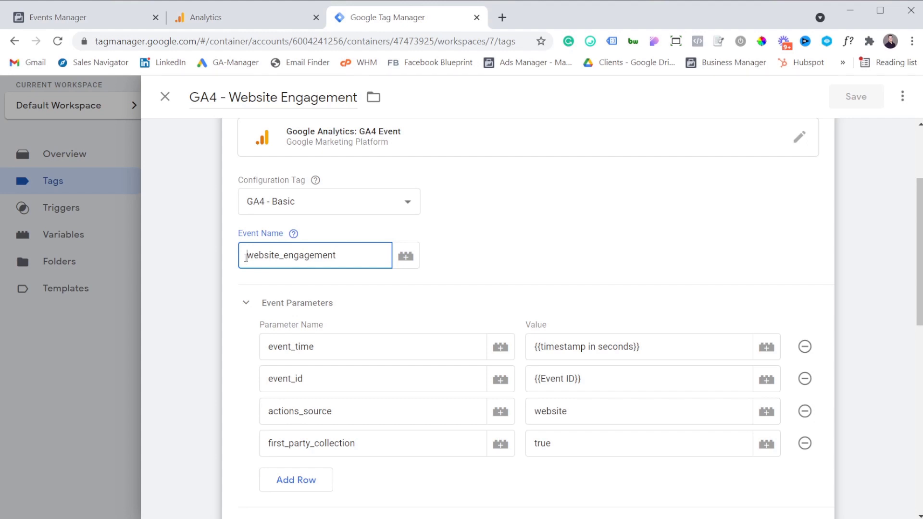
pyautogui.moveTo(246, 258); pyautogui.dragTo(257, 257)
pyautogui.click(294, 234)
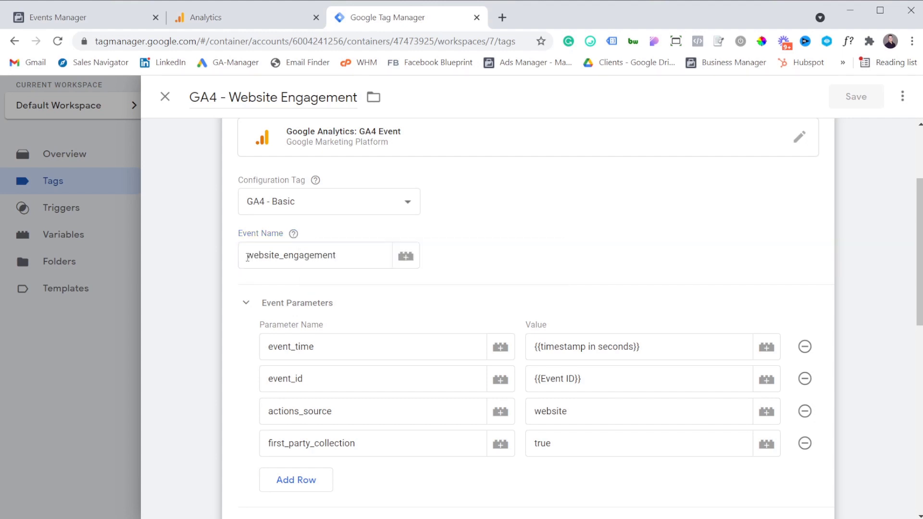
pyautogui.moveTo(247, 256); pyautogui.dragTo(259, 257)
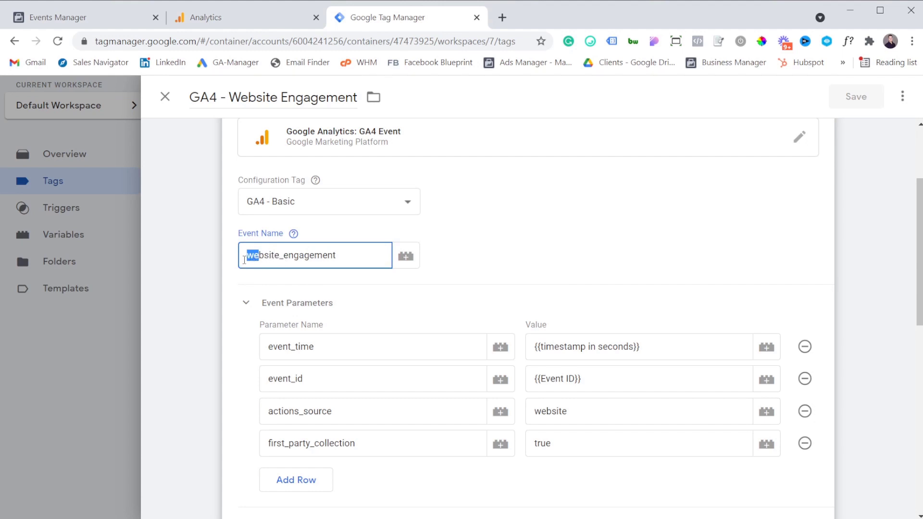
pyautogui.click(252, 258)
pyautogui.moveTo(350, 254); pyautogui.dragTo(295, 245)
pyautogui.click(530, 230)
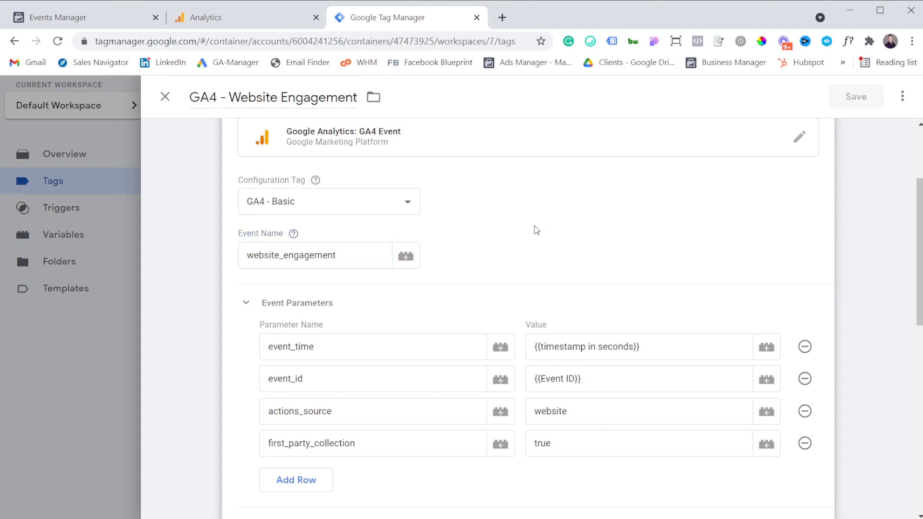
# Review the GA4 - Website Engagement tag's event parameters, advanced settings and firing triggers, and close the tag
pyautogui.scroll(-3, 494, 250)
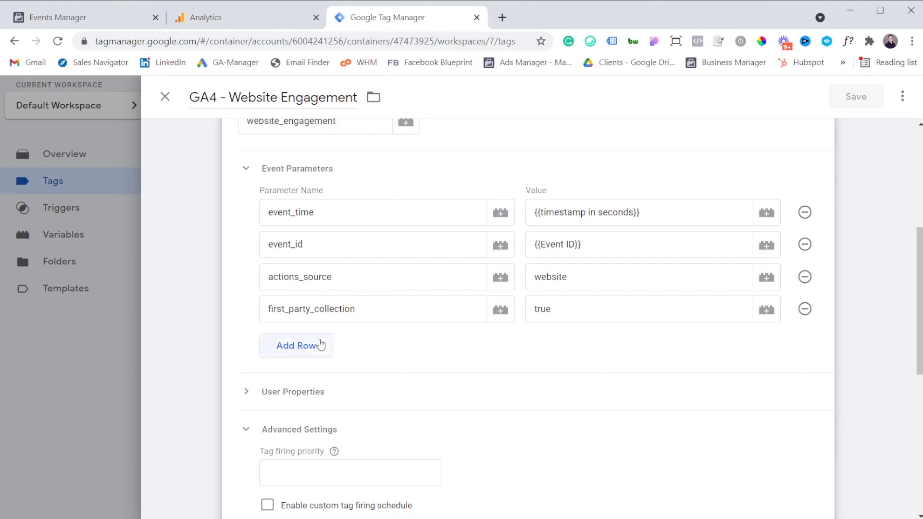
pyautogui.scroll(-8, 414, 313)
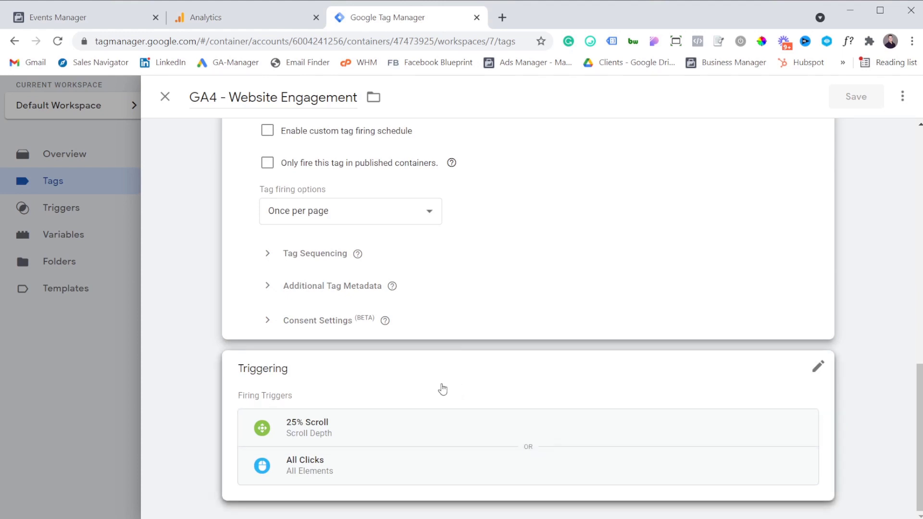
pyautogui.click(136, 405)
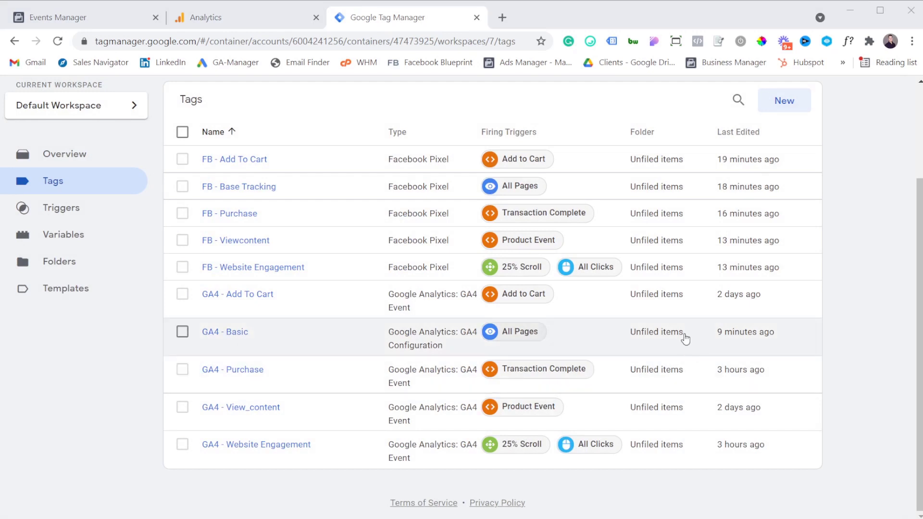
# Create a new container named SS with Server as the target platform from the demo.com container's administration page
pyautogui.scroll(3, 684, 337)
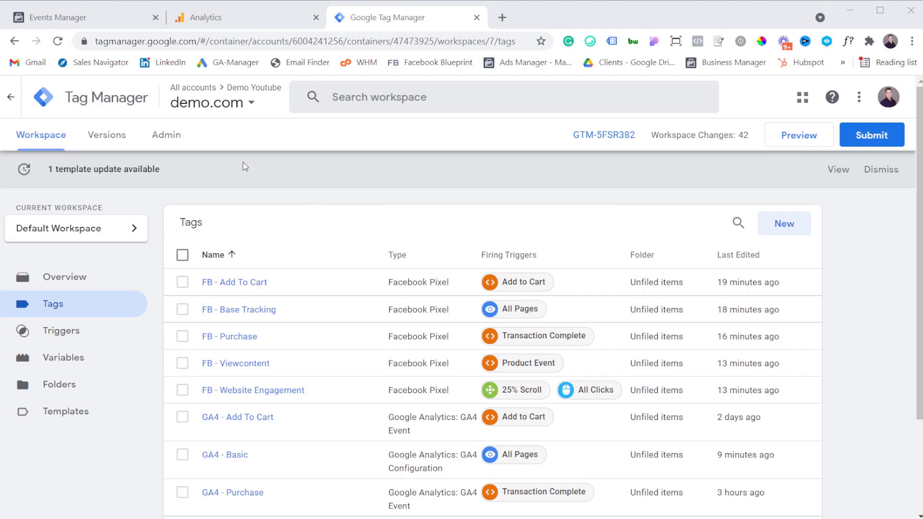
pyautogui.click(161, 138)
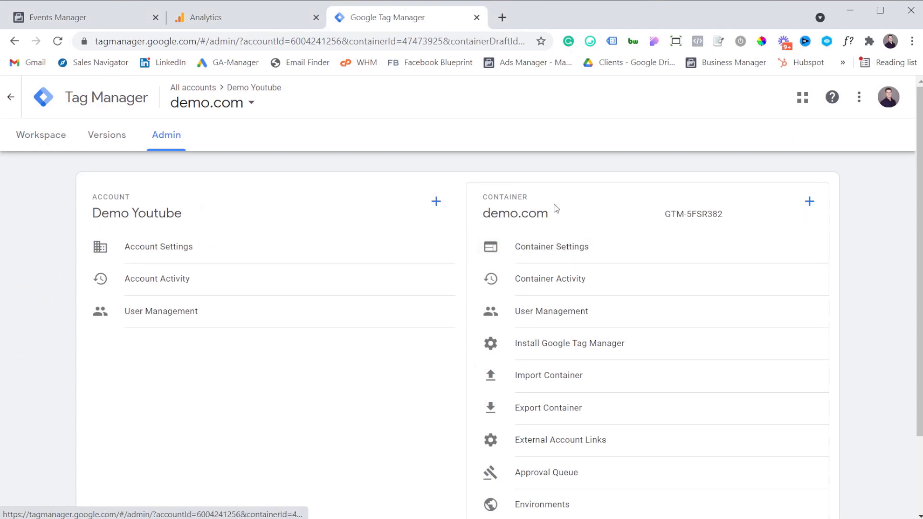
pyautogui.click(810, 202)
pyautogui.click(209, 240)
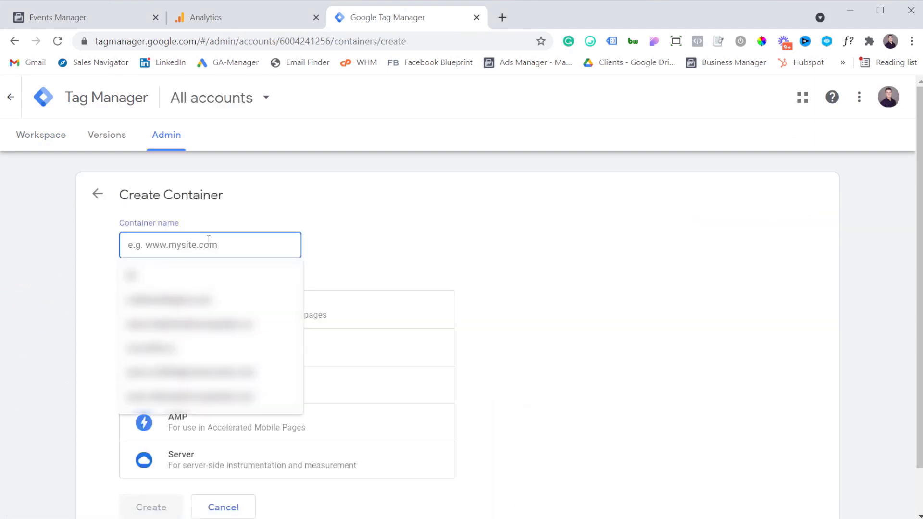
pyautogui.write('SS')
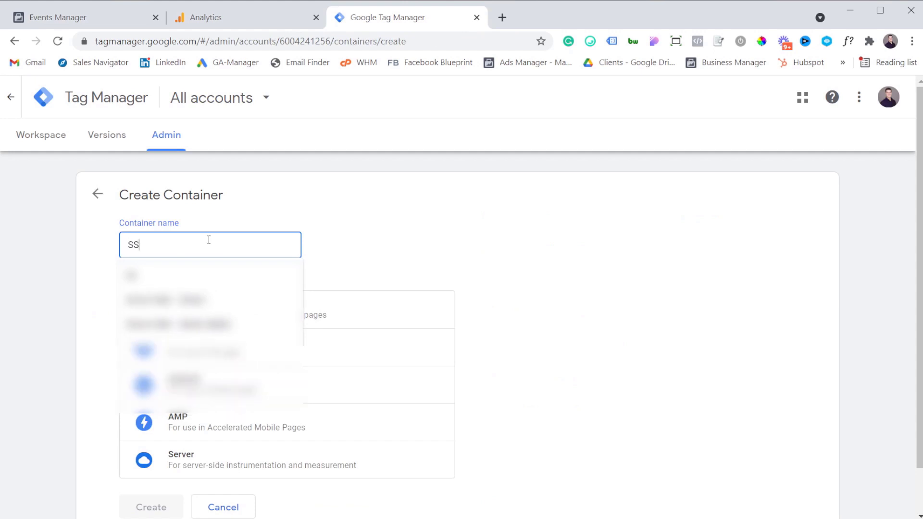
pyautogui.click(249, 223)
pyautogui.scroll(-1, 235, 331)
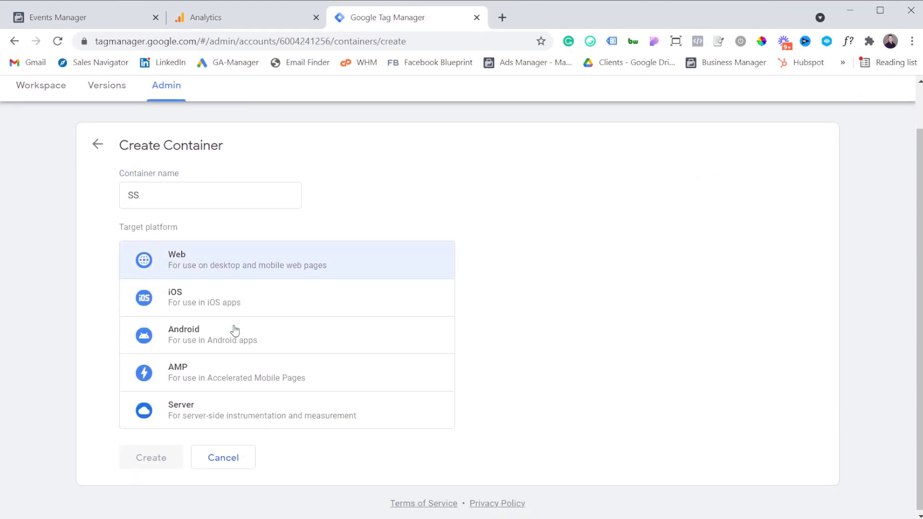
pyautogui.click(190, 422)
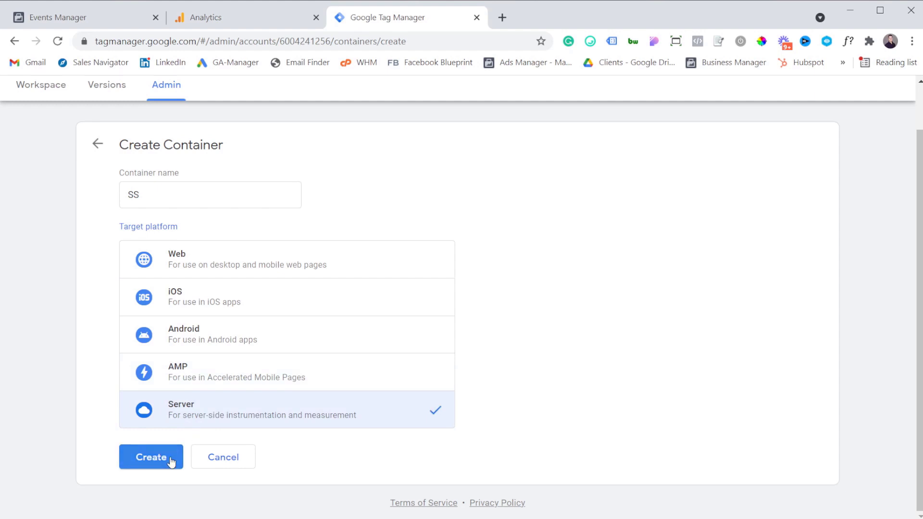
pyautogui.click(171, 457)
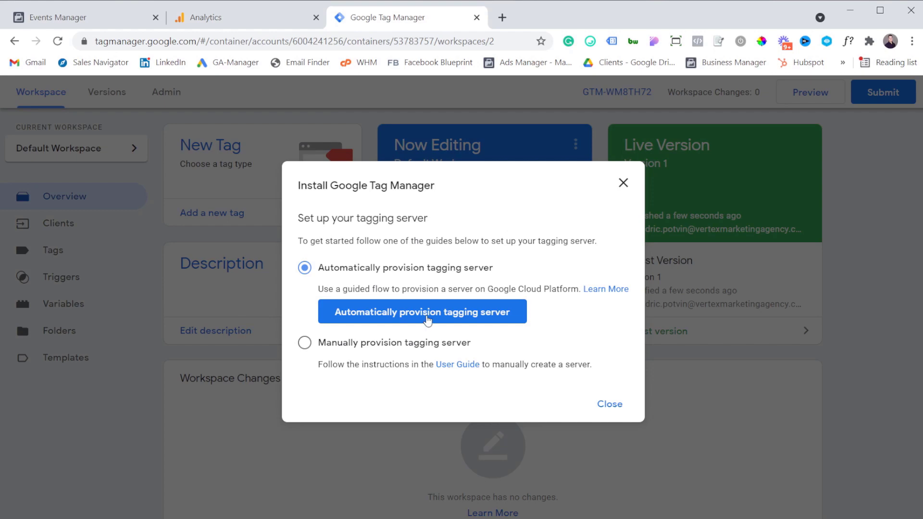
# Dismiss the tagging server installation dialog and switch to the SS - Demo container
pyautogui.click(624, 184)
pyautogui.scroll(1, 391, 128)
pyautogui.click(231, 107)
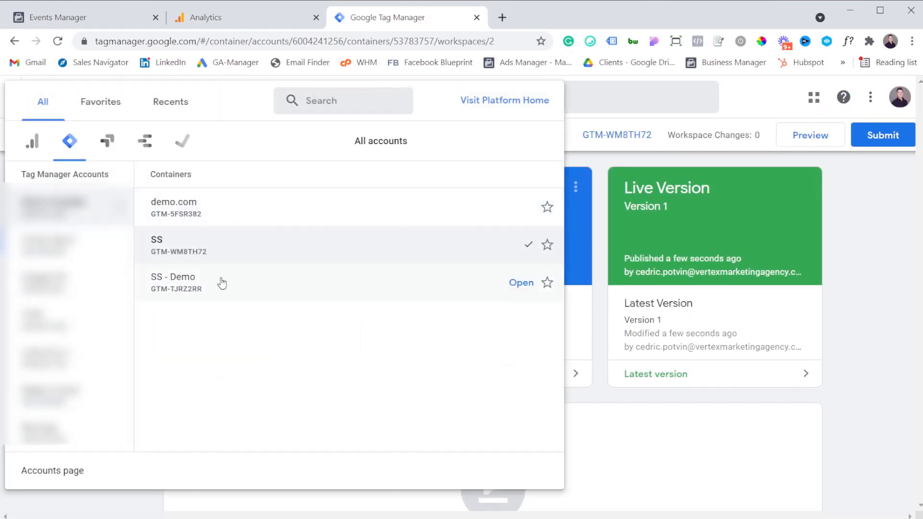
pyautogui.click(218, 289)
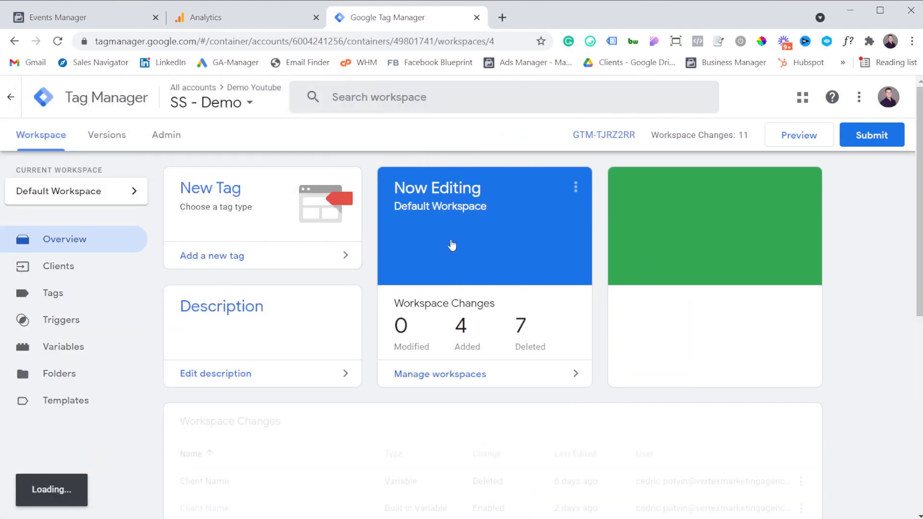
# Open the SS - Demo container's installation details, open its linked Google Cloud Platform project, and close the installation dialog
pyautogui.click(605, 137)
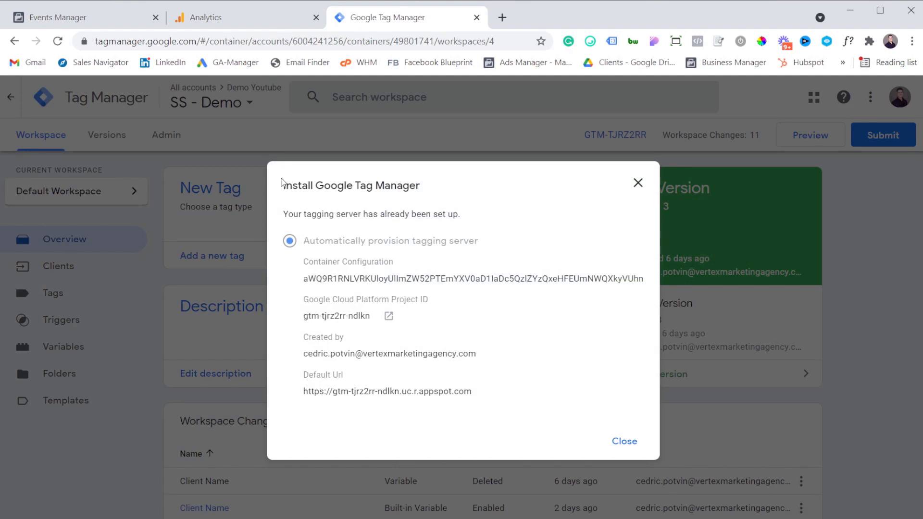
pyautogui.moveTo(282, 185); pyautogui.dragTo(427, 194)
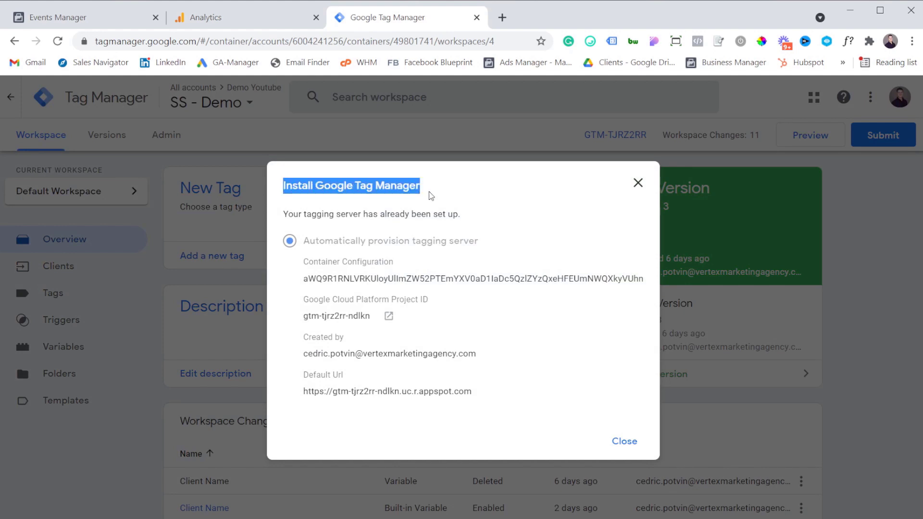
pyautogui.click(431, 196)
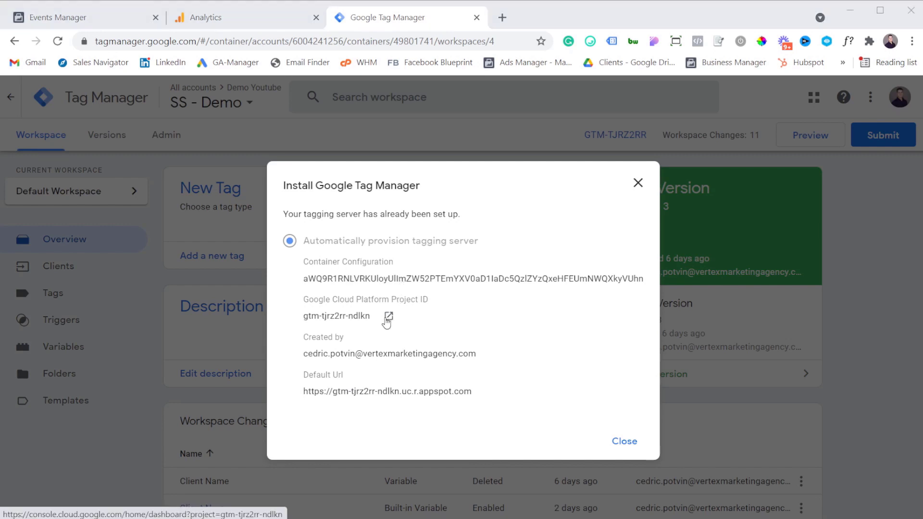
pyautogui.click(387, 318)
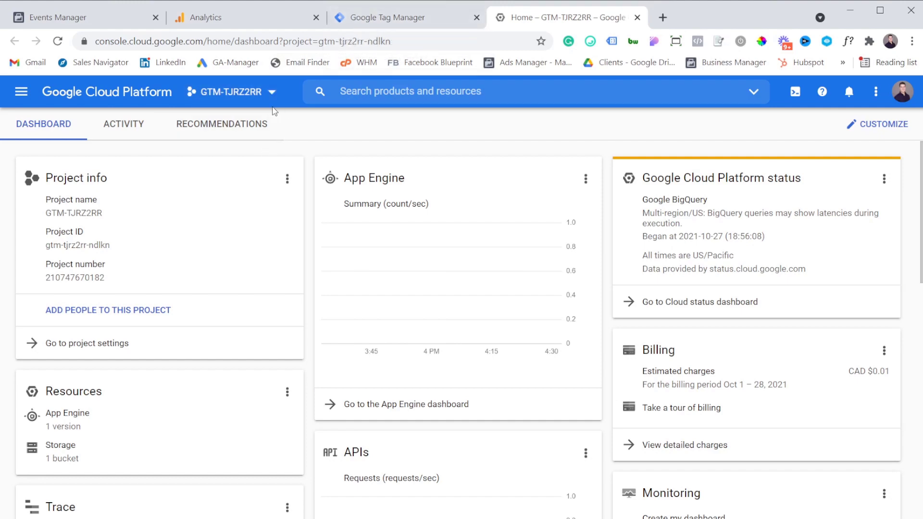
pyautogui.click(409, 16)
pyautogui.click(643, 186)
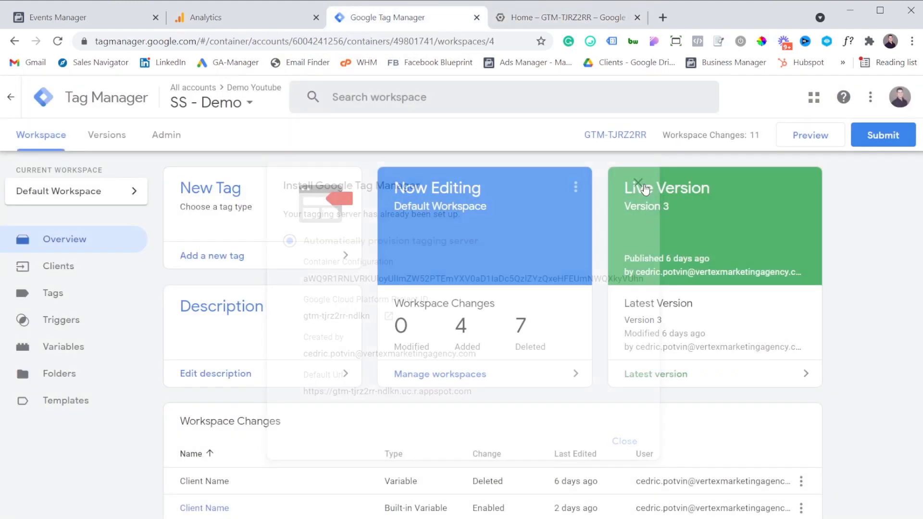
pyautogui.click(562, 18)
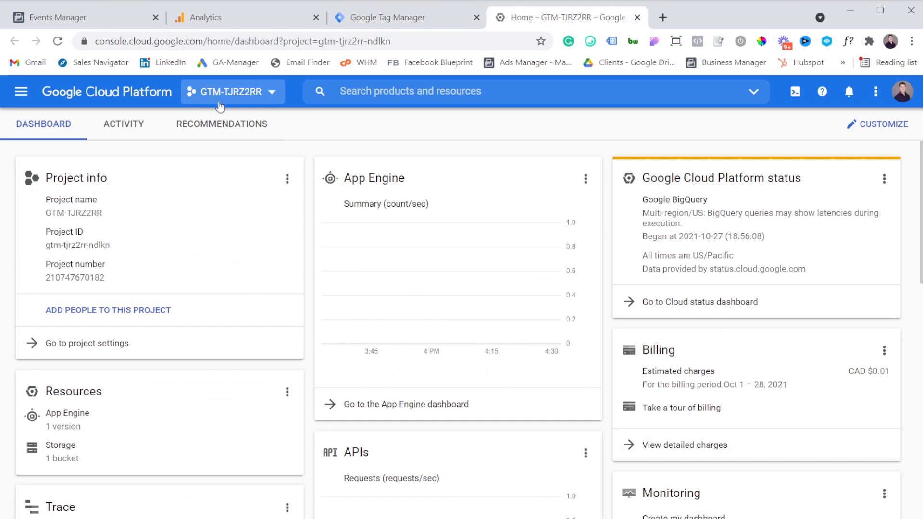
# Open the App Engine settings of the Google Cloud project
pyautogui.click(17, 98)
pyautogui.scroll(-7, 85, 330)
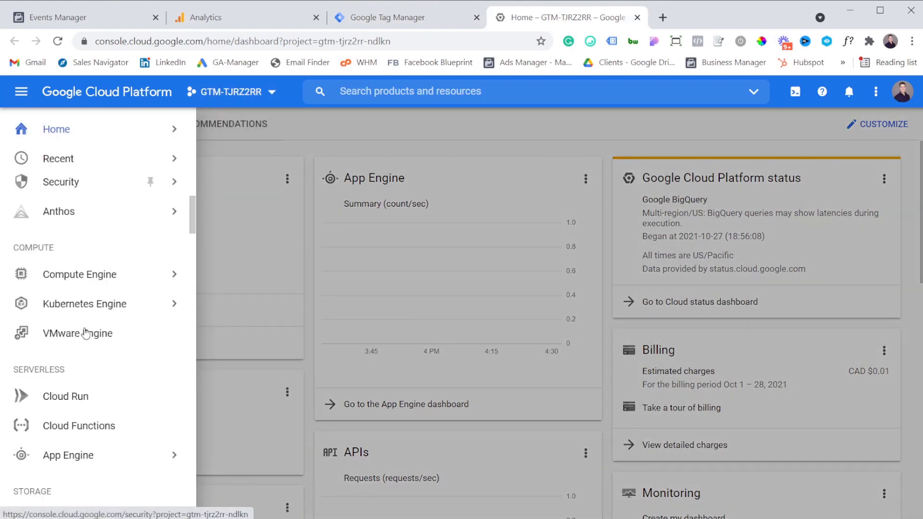
pyautogui.scroll(-9, 85, 327)
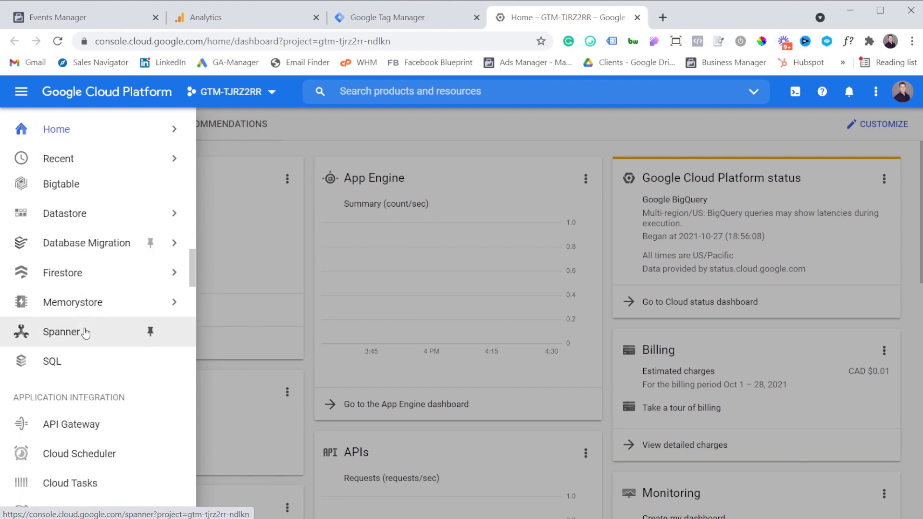
pyautogui.scroll(-10, 84, 327)
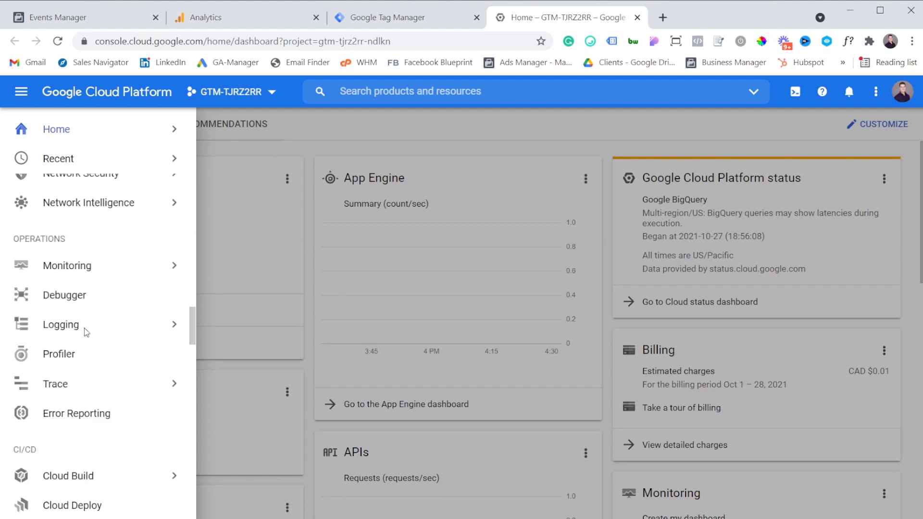
pyautogui.scroll(15, 85, 328)
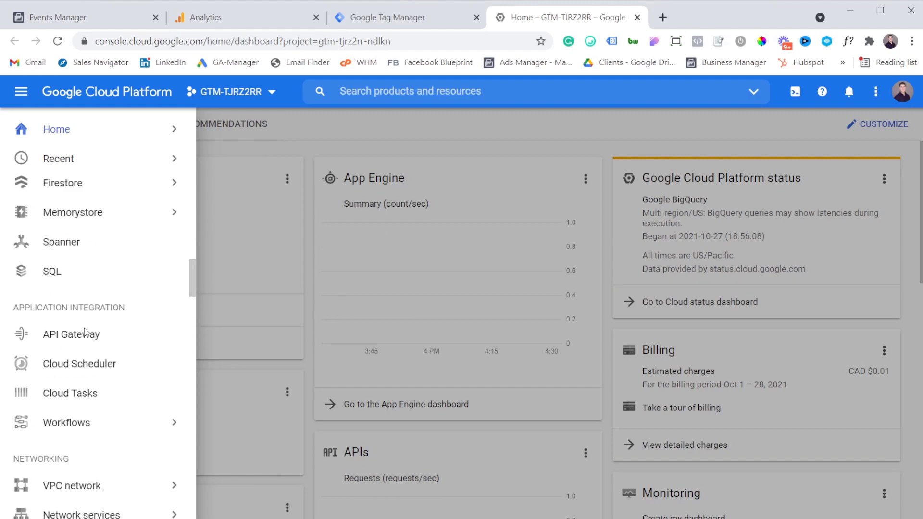
pyautogui.scroll(5, 85, 328)
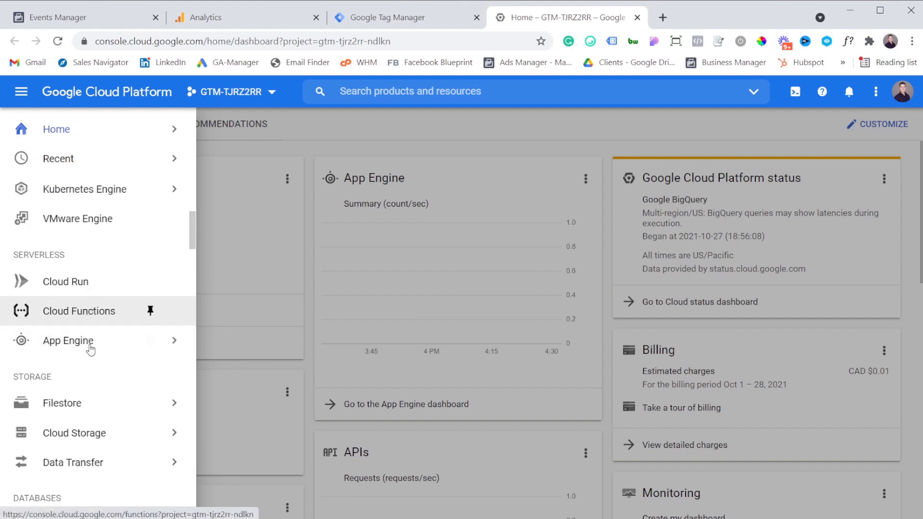
pyautogui.moveTo(96, 340)
pyautogui.click(215, 332)
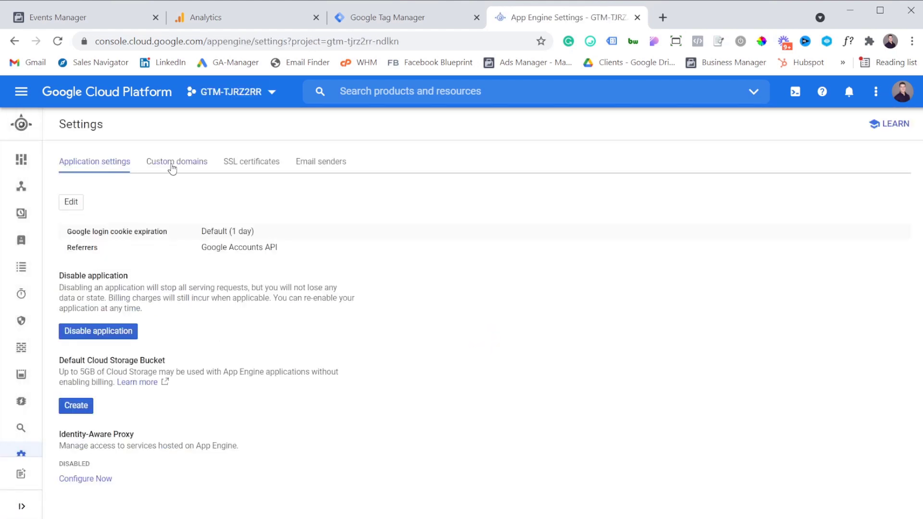
# Start adding a custom domain to the App Engine app and select vertexmarketingagency.com as the domain
pyautogui.click(173, 166)
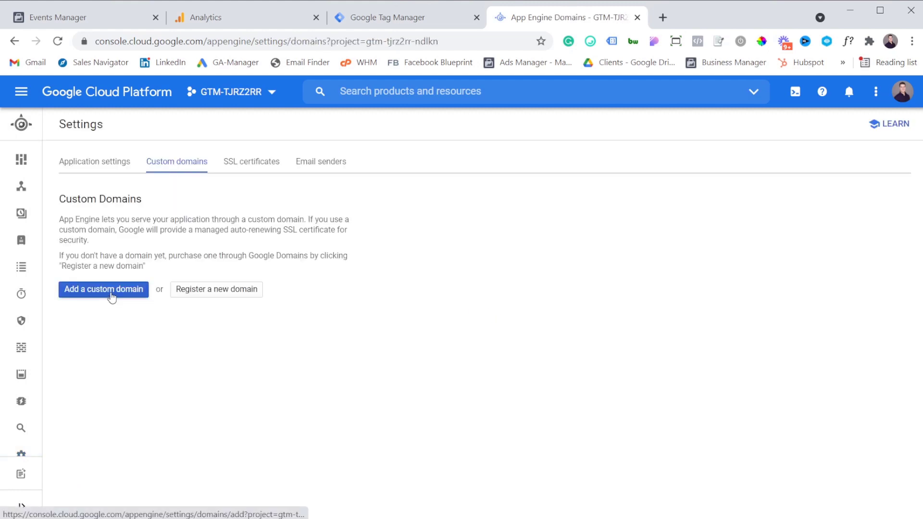
pyautogui.click(109, 294)
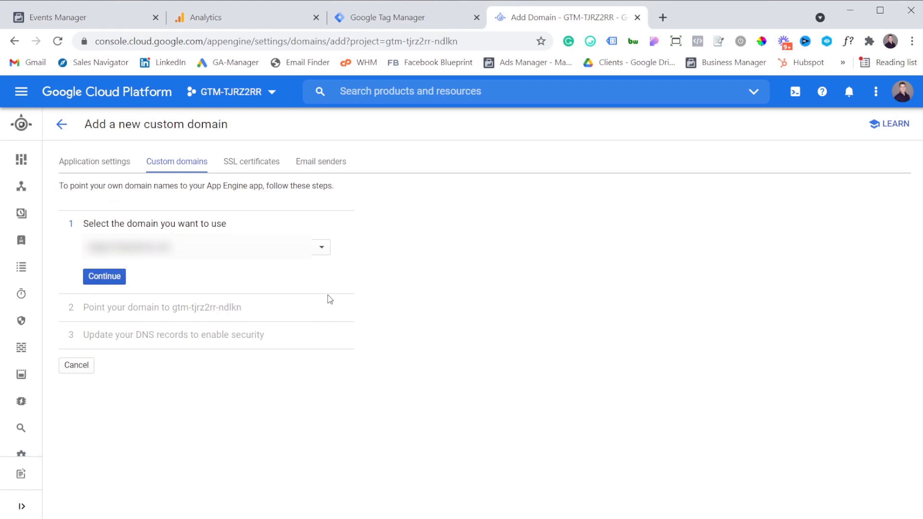
pyautogui.click(286, 253)
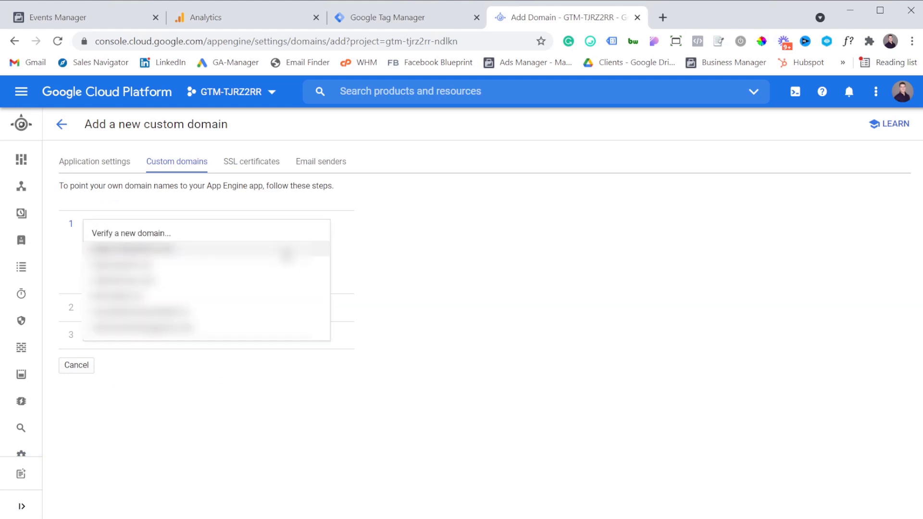
pyautogui.click(217, 332)
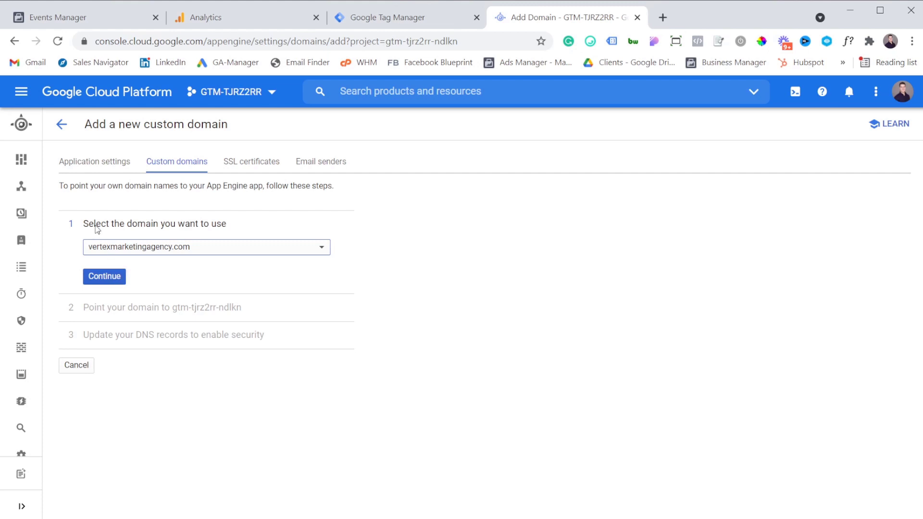
# Choose to verify a new domain instead, enter demo.com, and start its ownership verification
pyautogui.click(184, 256)
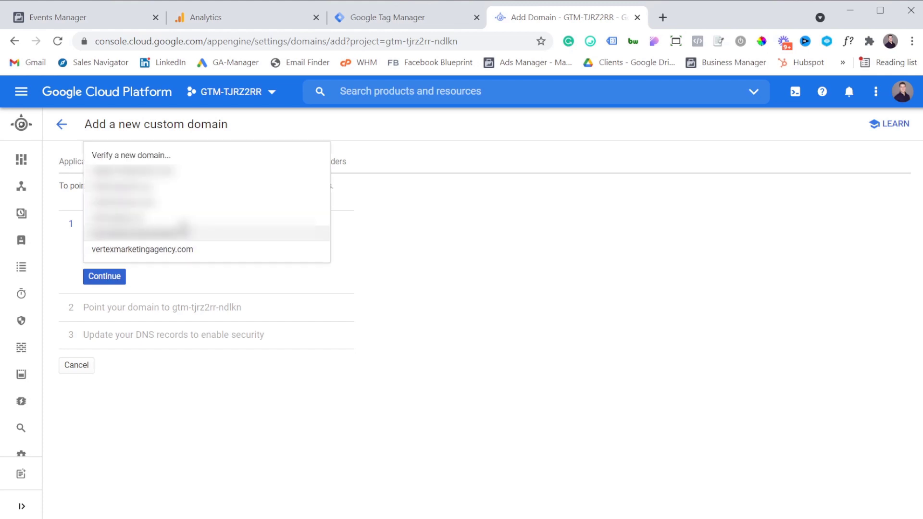
pyautogui.click(183, 160)
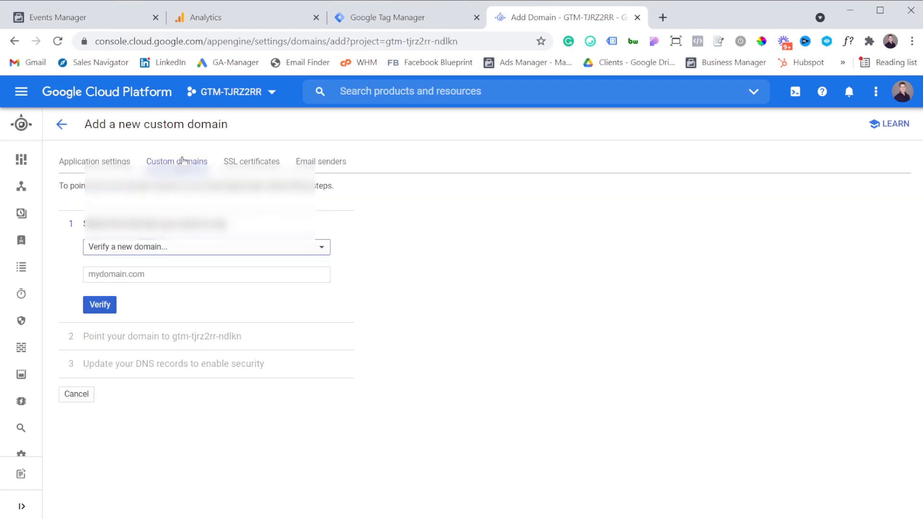
pyautogui.click(132, 275)
pyautogui.click(109, 325)
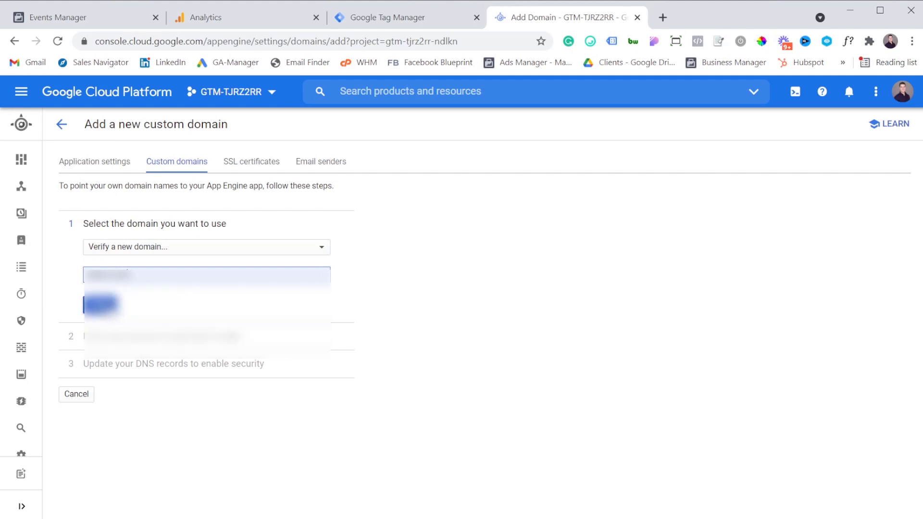
pyautogui.click(100, 310)
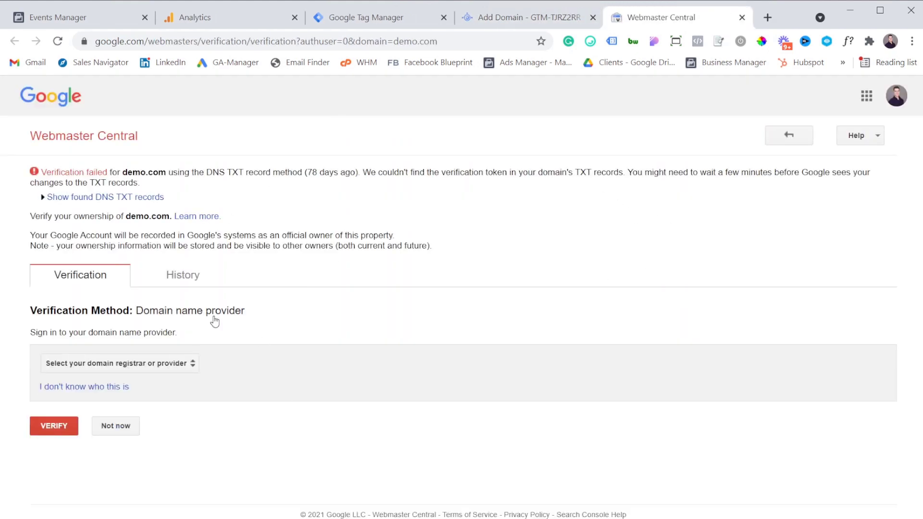
# Select 123Reg as the domain name provider and examine the TXT record instructions for verifying demo.com
pyautogui.click(176, 370)
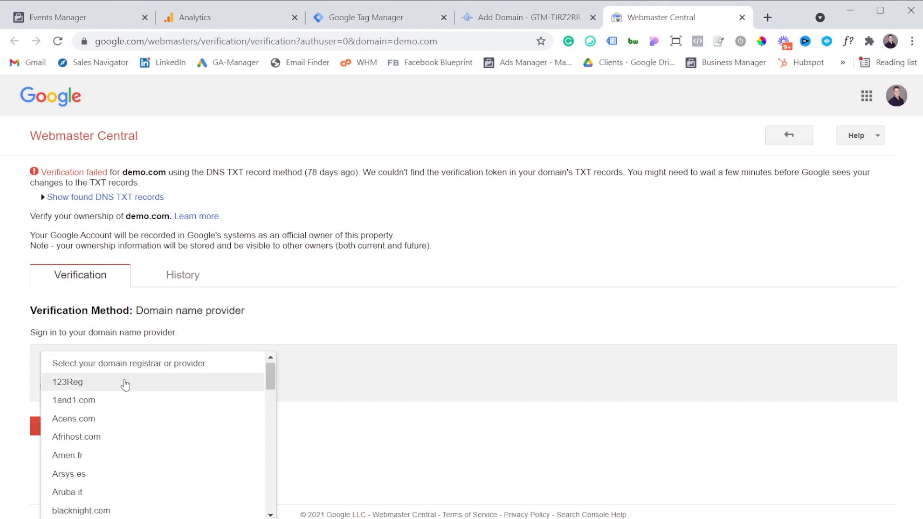
pyautogui.click(124, 381)
pyautogui.scroll(-3, 152, 344)
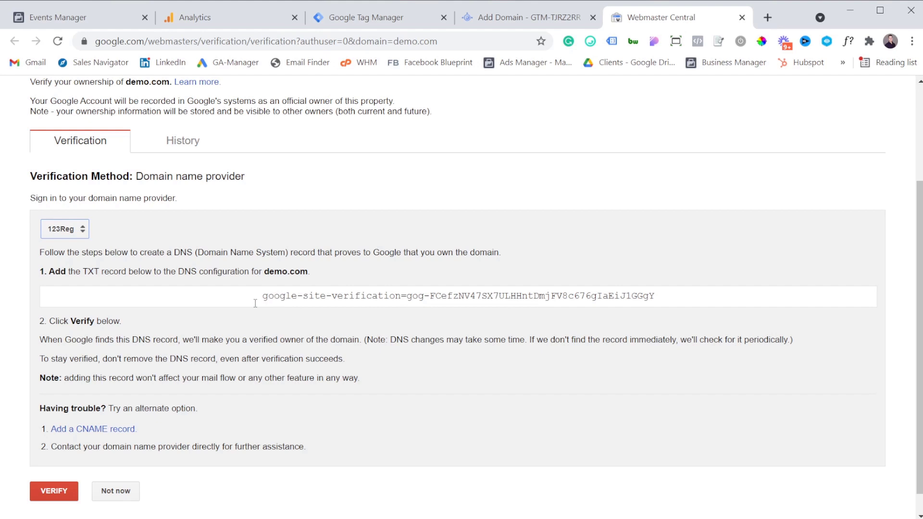
pyautogui.click(90, 268)
pyautogui.click(260, 293)
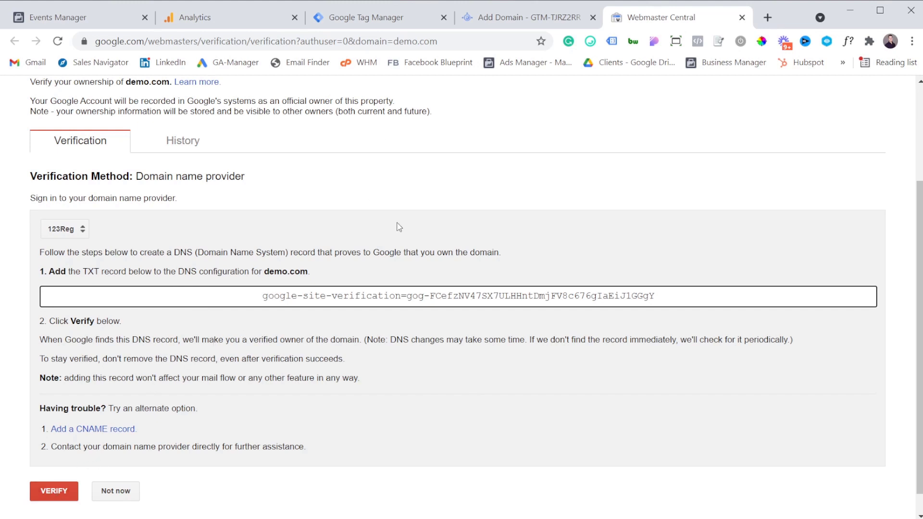
# Return to the Google Cloud custom domain setup and select the verified domain vertexmarketingagency.com
pyautogui.click(513, 22)
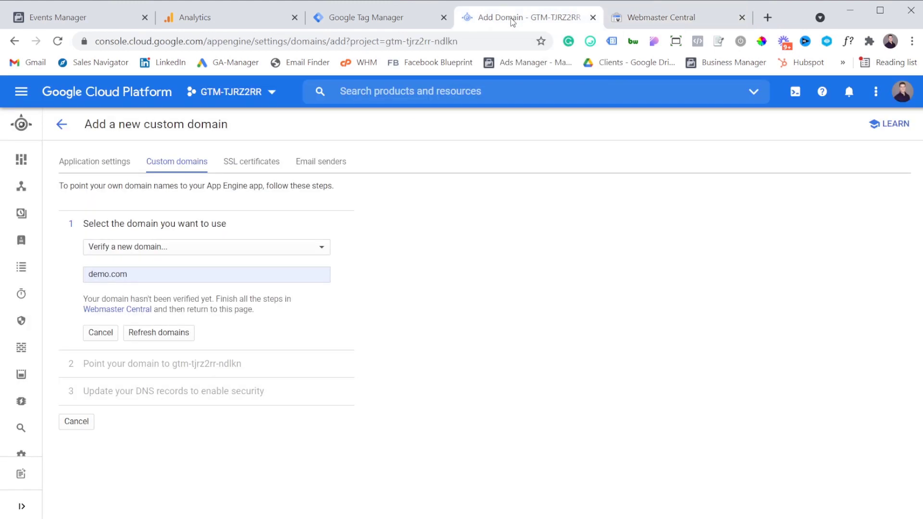
pyautogui.click(236, 247)
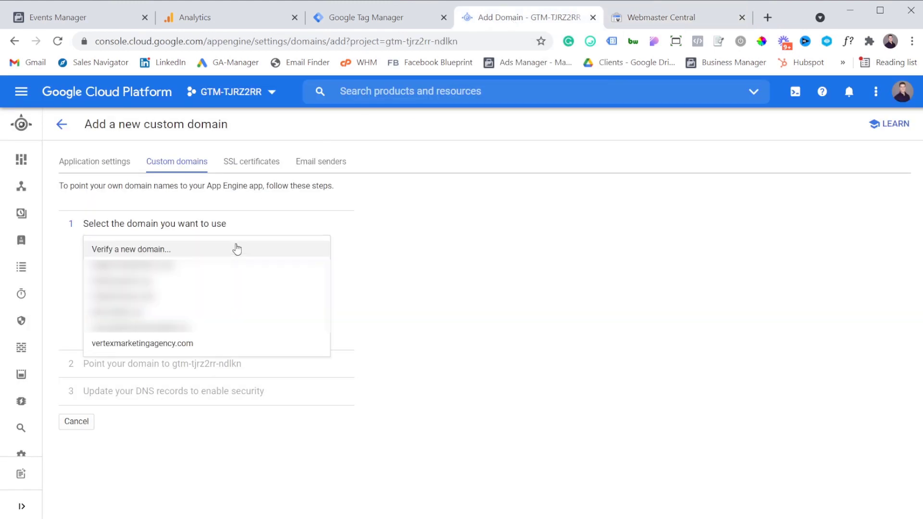
pyautogui.click(188, 347)
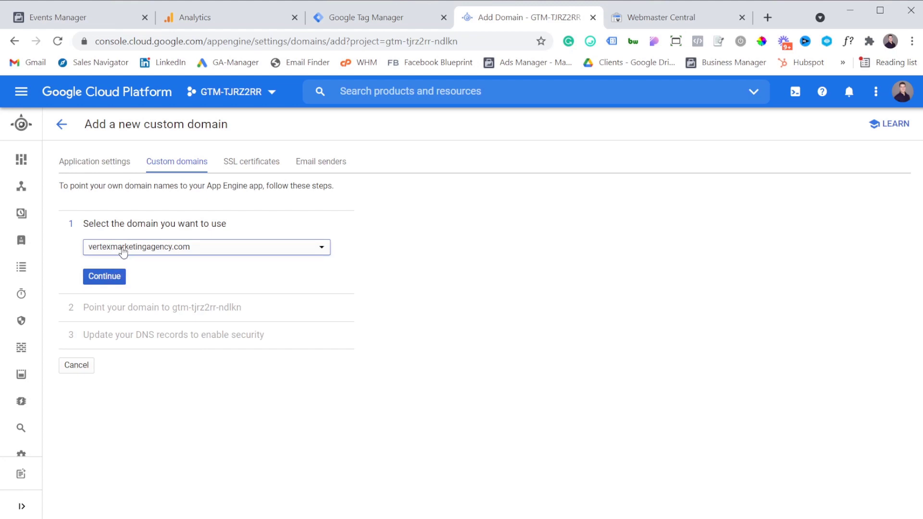
# Replace the www and root domain mappings of vertexmarketingagency.com with the subdomain demo.vertexmarketingagency.com and save the mapping
pyautogui.click(115, 276)
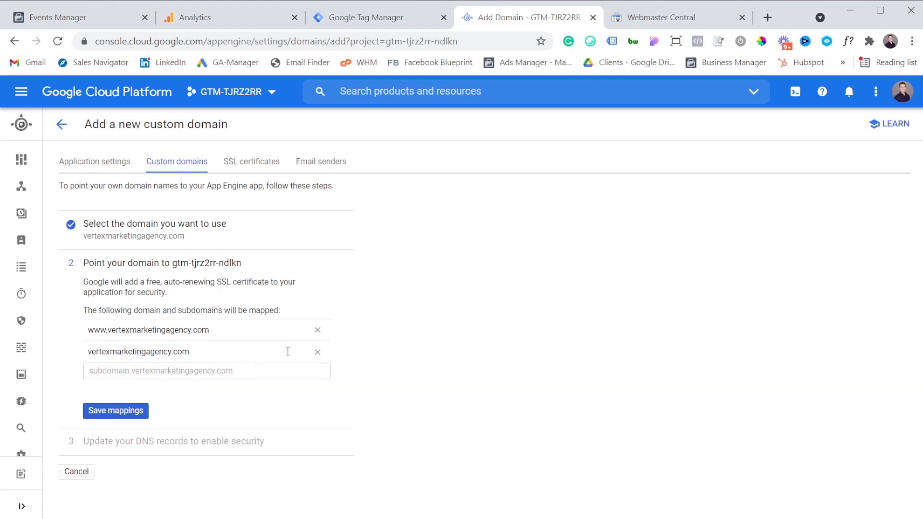
pyautogui.click(317, 331)
pyautogui.click(317, 331)
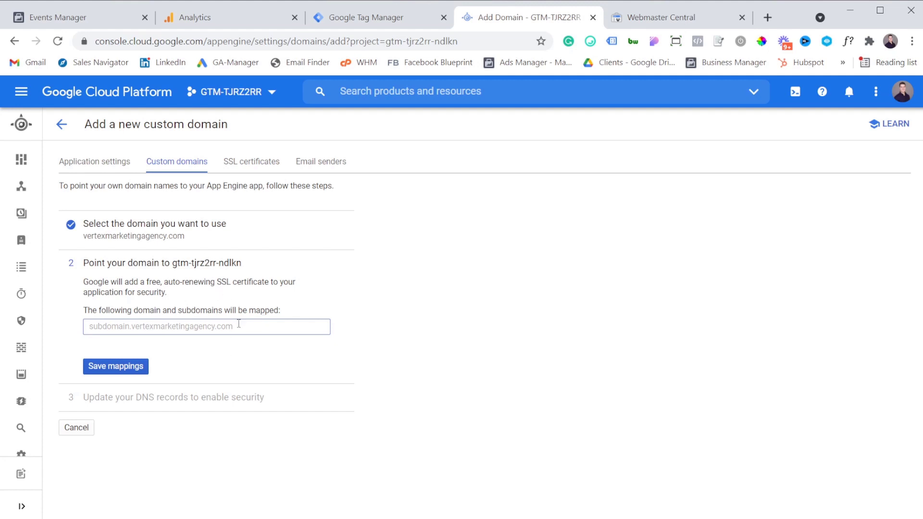
pyautogui.click(204, 328)
pyautogui.write('de')
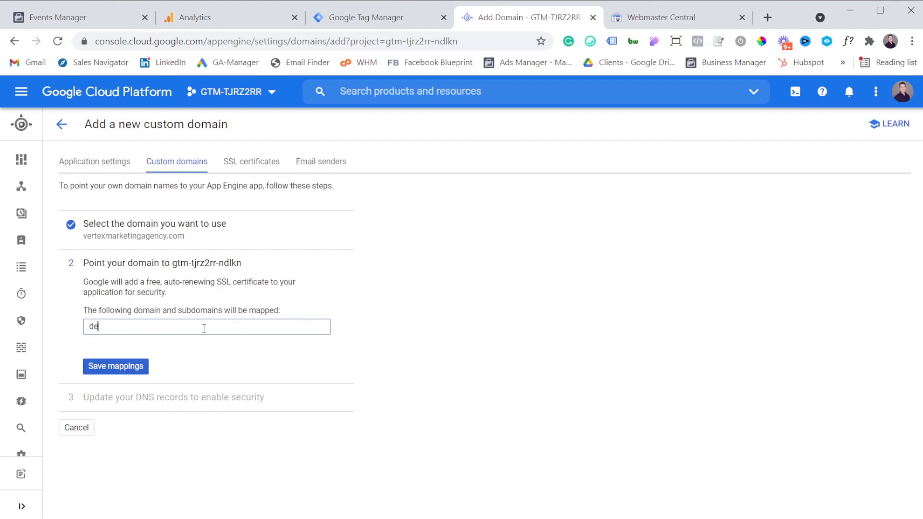
pyautogui.write('mo.vertexmarketingage')
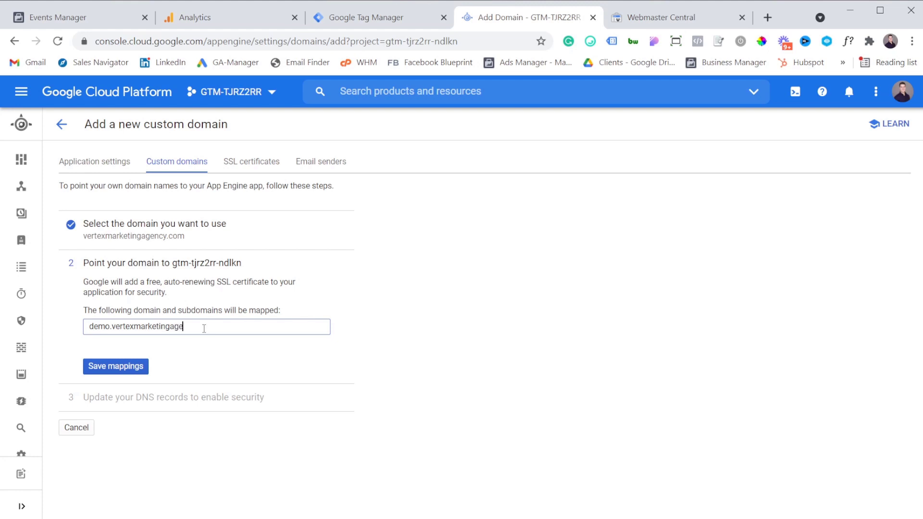
pyautogui.write('ncy.com')
pyautogui.click(132, 369)
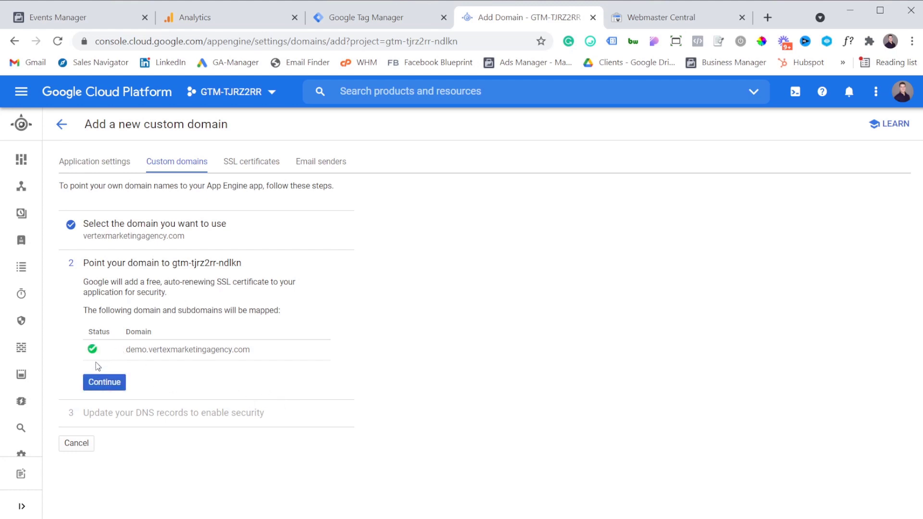
# Review the A, AAAA and CNAME records to add at the domain registrar and finish the custom domain setup
pyautogui.click(104, 383)
pyautogui.scroll(-2, 103, 380)
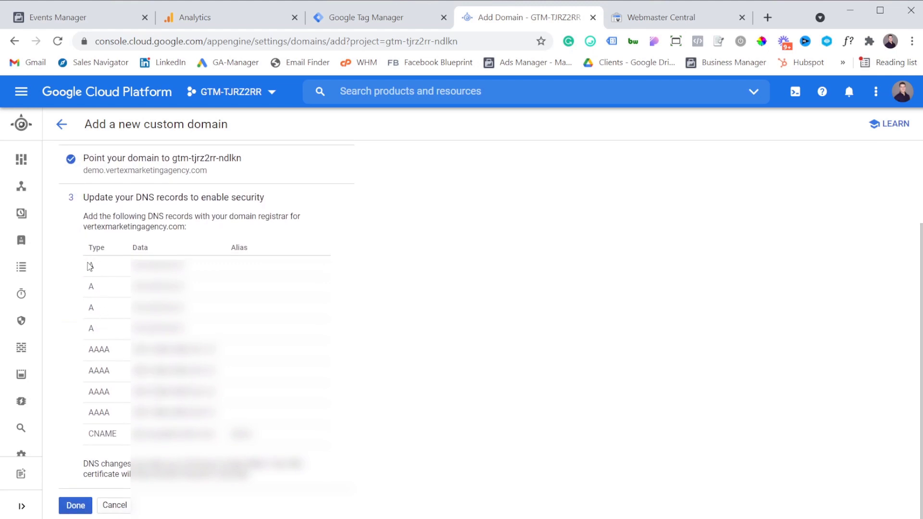
pyautogui.moveTo(89, 266); pyautogui.dragTo(105, 332)
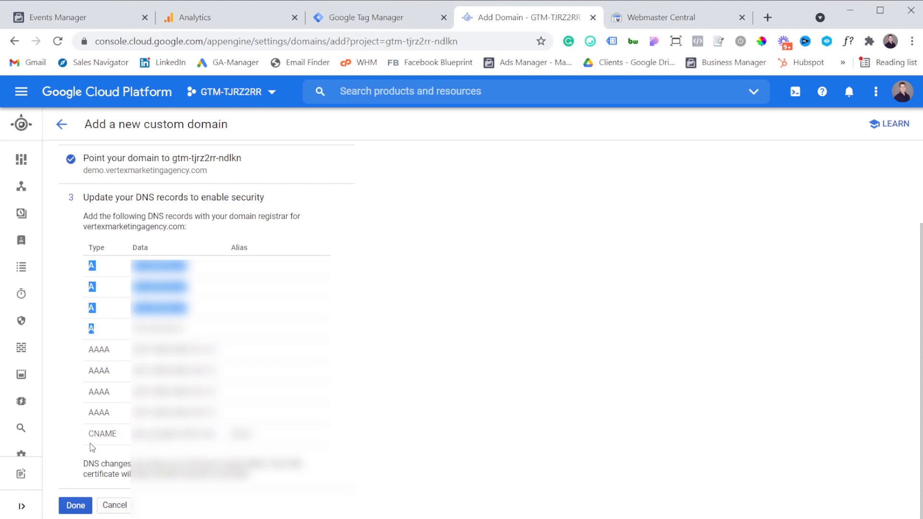
pyautogui.scroll(2, 137, 244)
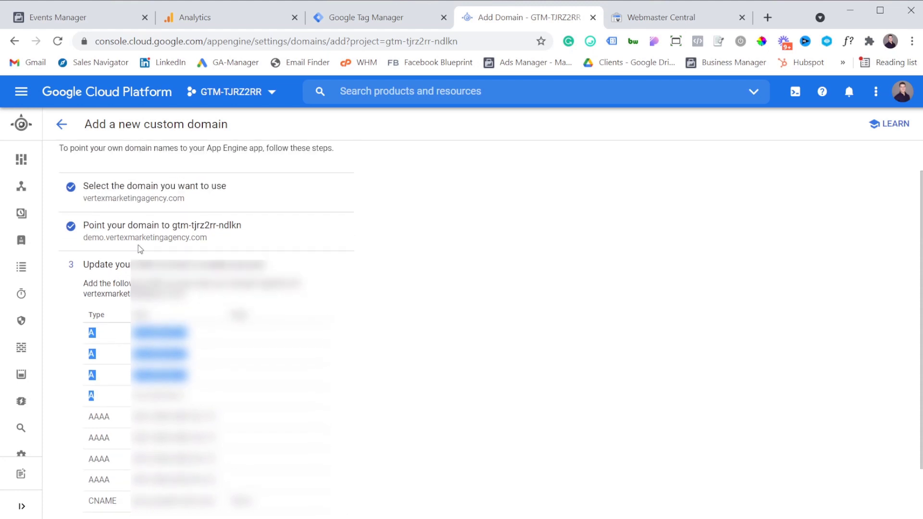
pyautogui.scroll(-2, 142, 254)
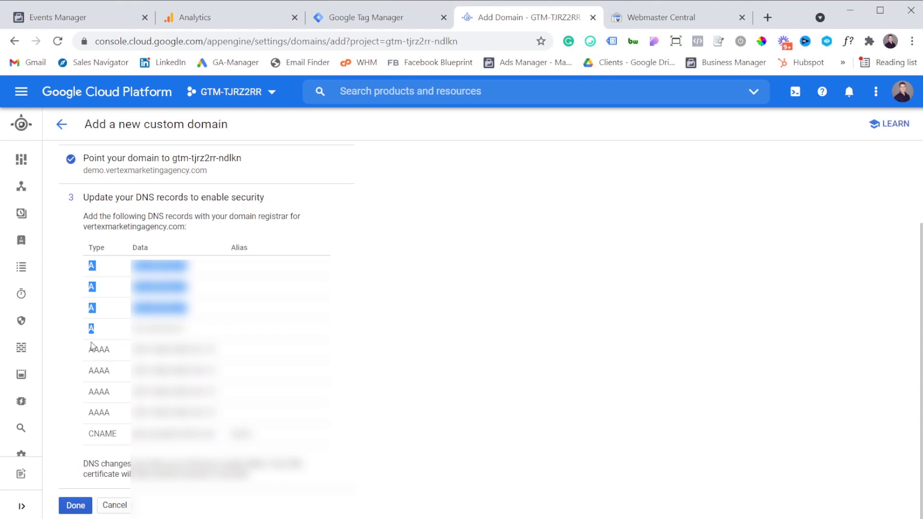
pyautogui.moveTo(86, 266); pyautogui.dragTo(211, 415)
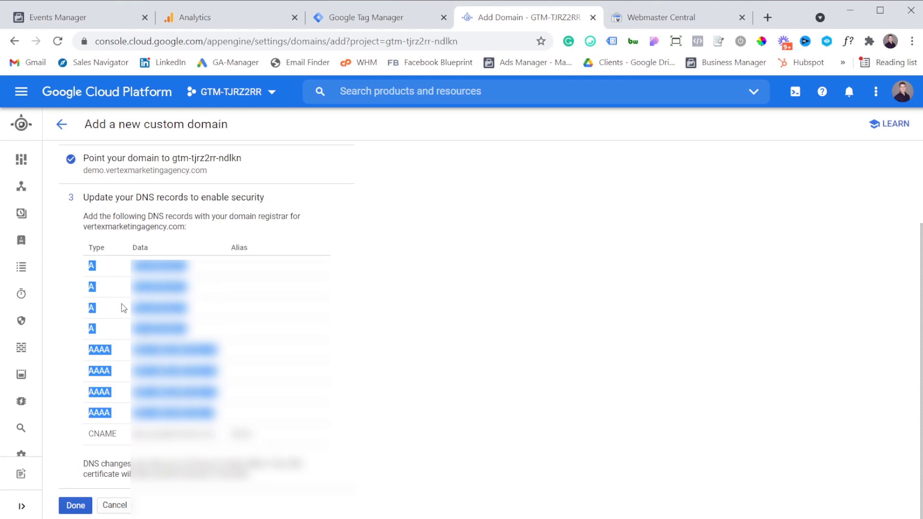
pyautogui.click(79, 506)
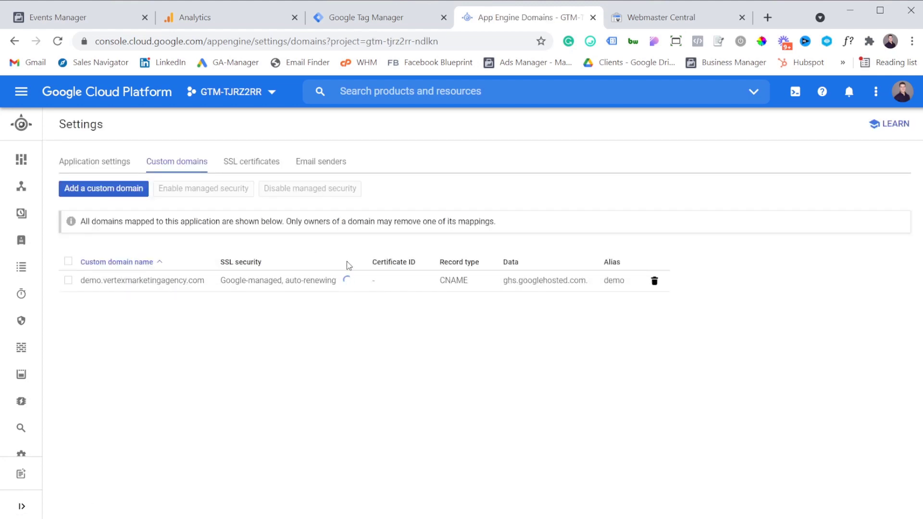
pyautogui.moveTo(347, 282)
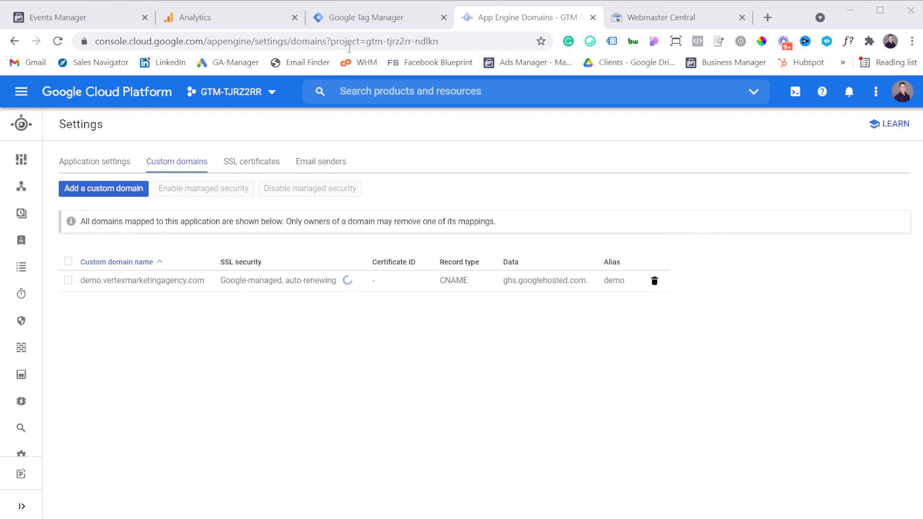
# Switch to Google Tag Manager and examine the server container URL in the SS - Demo container settings
pyautogui.click(344, 22)
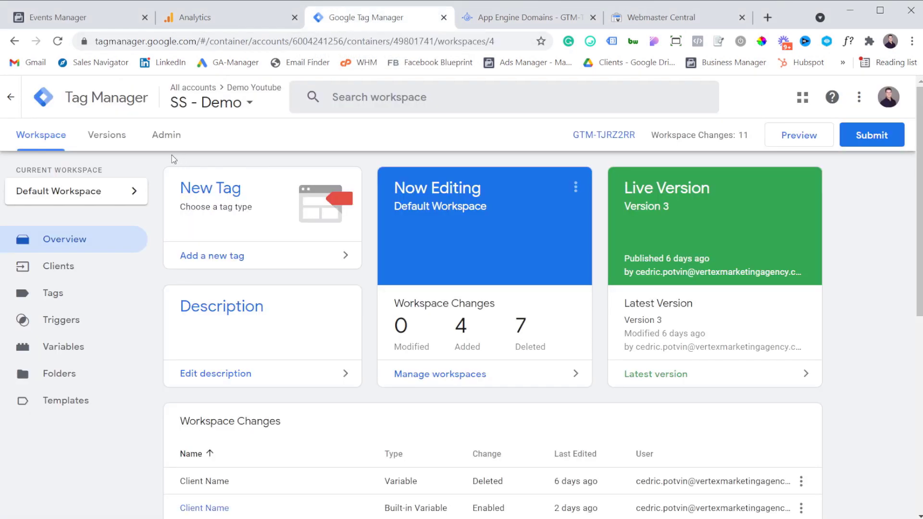
pyautogui.click(167, 139)
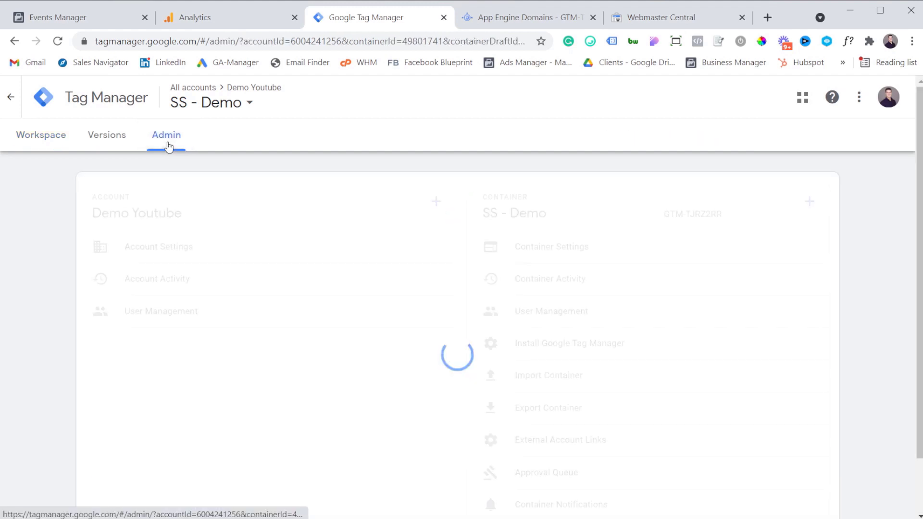
pyautogui.click(587, 254)
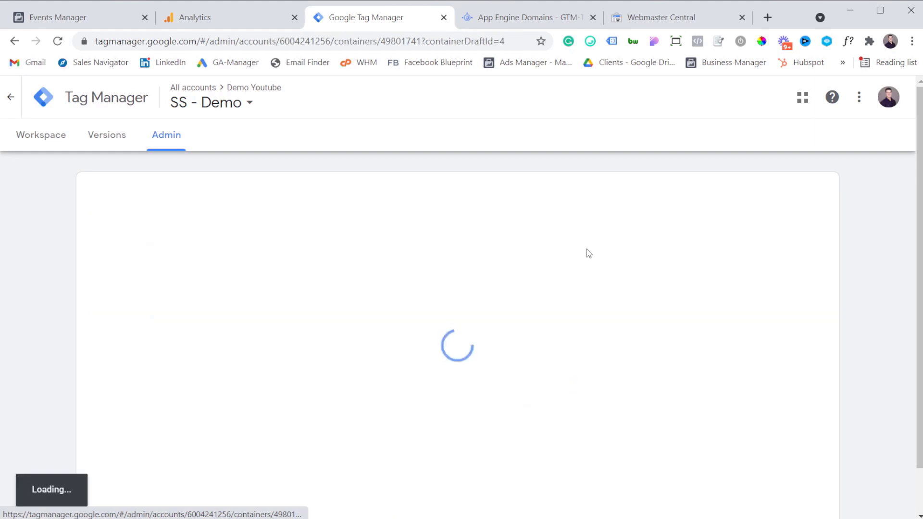
pyautogui.scroll(-3, 241, 246)
pyautogui.click(126, 228)
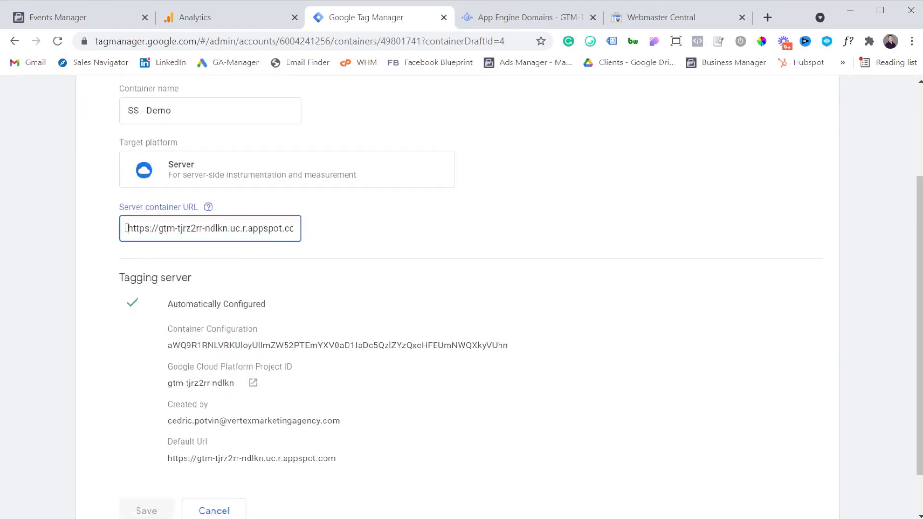
pyautogui.moveTo(126, 228); pyautogui.dragTo(132, 229)
pyautogui.click(143, 231)
pyautogui.scroll(3, 134, 308)
pyautogui.click(99, 191)
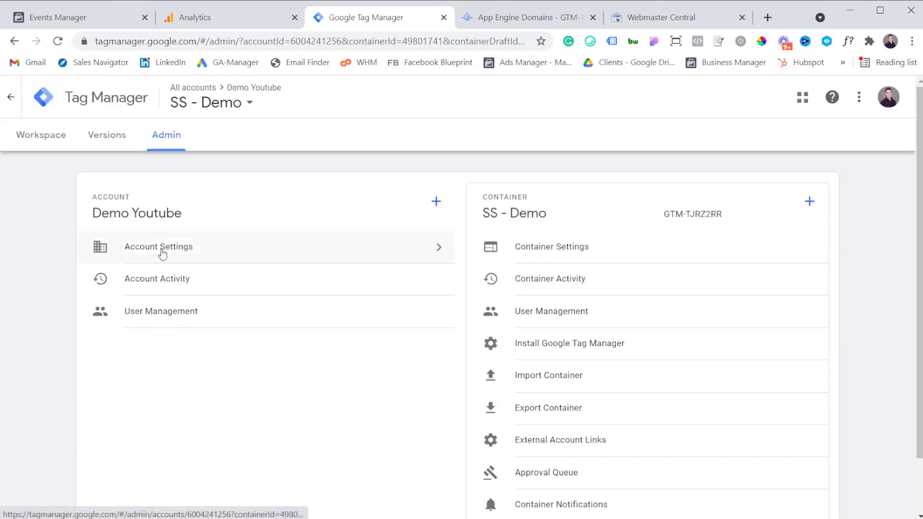
pyautogui.click(55, 136)
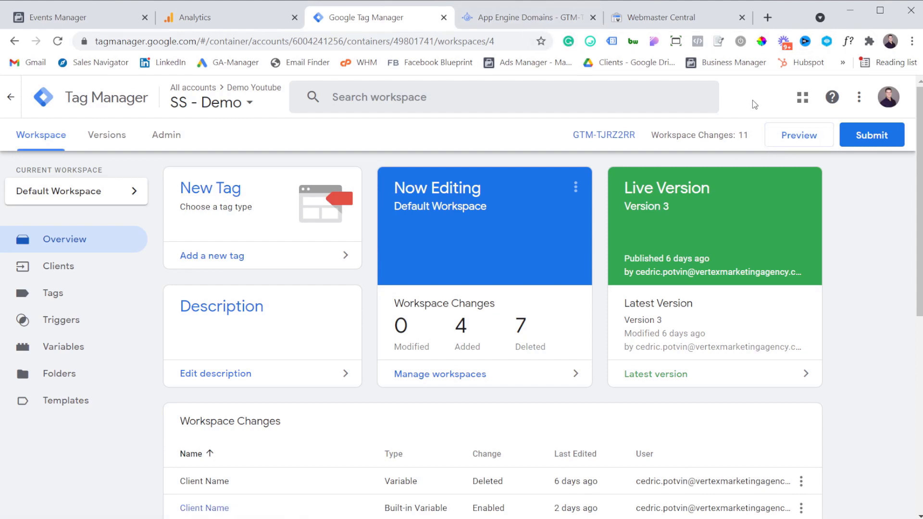
# Reopen the SS - Demo container settings, highlight the full server container URL, and return to the workspace overview
pyautogui.click(184, 141)
pyautogui.click(636, 258)
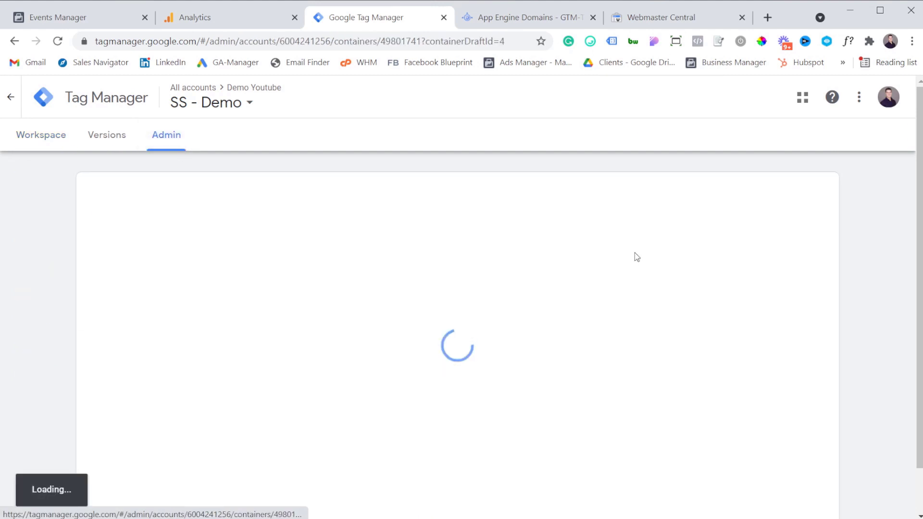
pyautogui.scroll(-1, 248, 314)
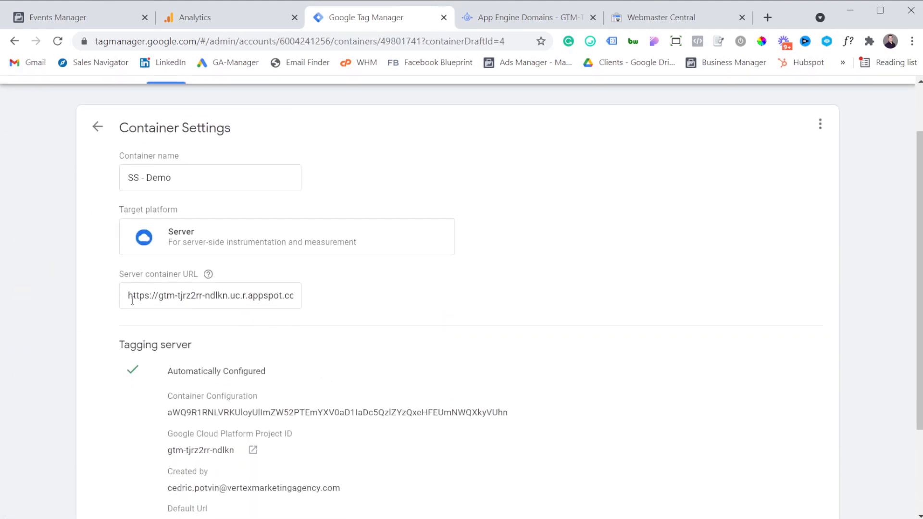
pyautogui.moveTo(132, 301); pyautogui.dragTo(312, 294)
pyautogui.click(325, 294)
pyautogui.scroll(2, 166, 284)
pyautogui.click(96, 206)
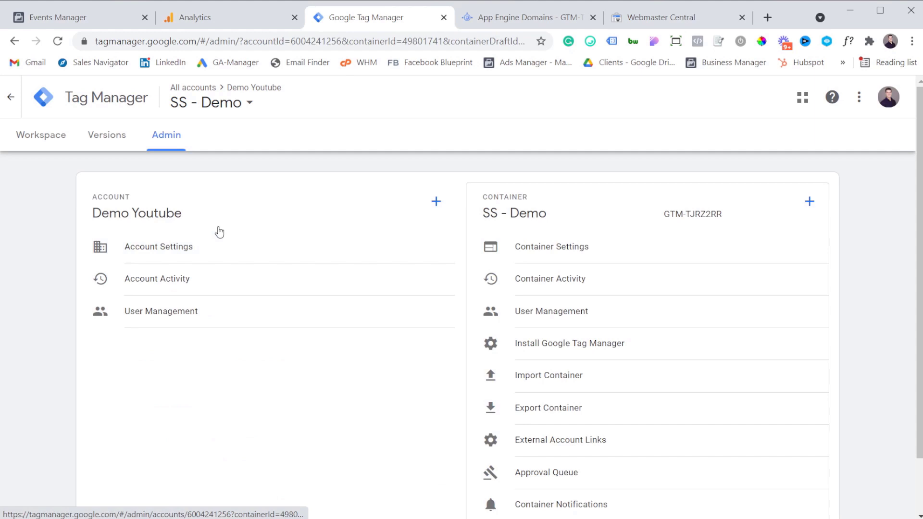
pyautogui.click(65, 137)
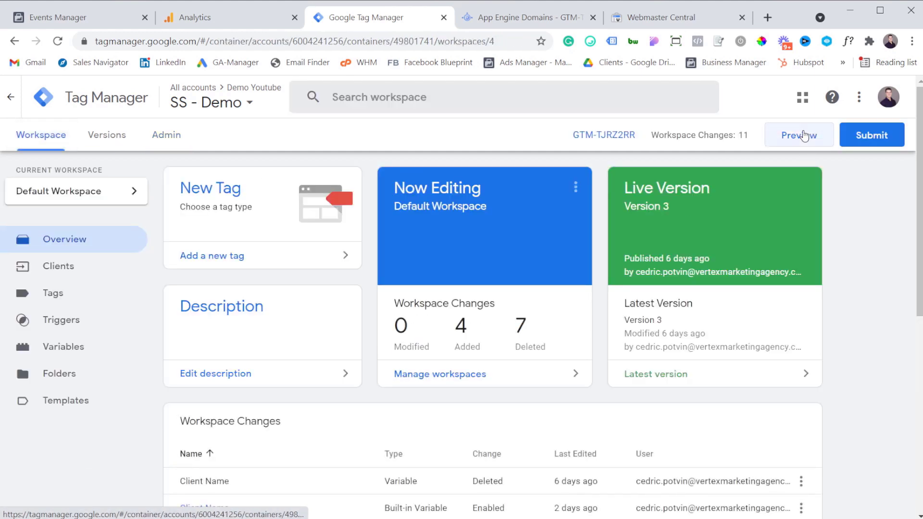
# Preview the SS - Demo server container and examine the domain part of the debug page's web address
pyautogui.click(802, 136)
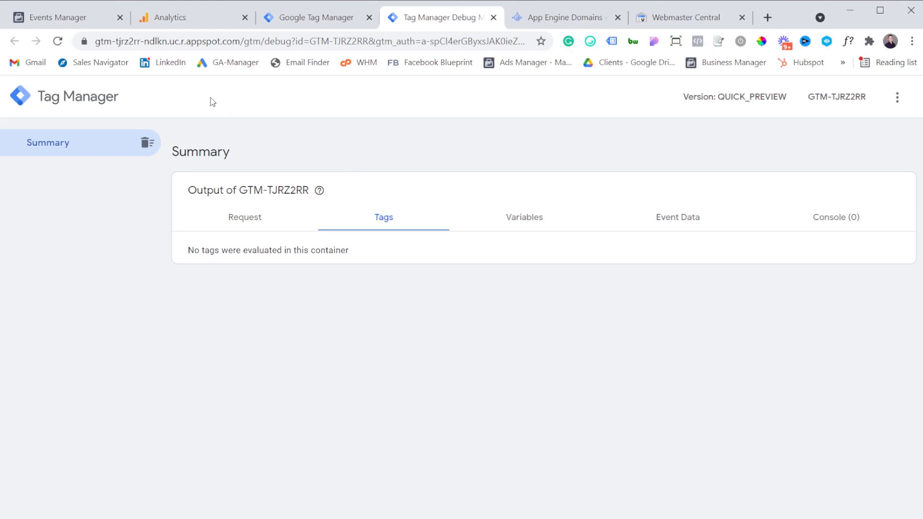
pyautogui.moveTo(98, 43); pyautogui.dragTo(183, 42)
pyautogui.click(230, 41)
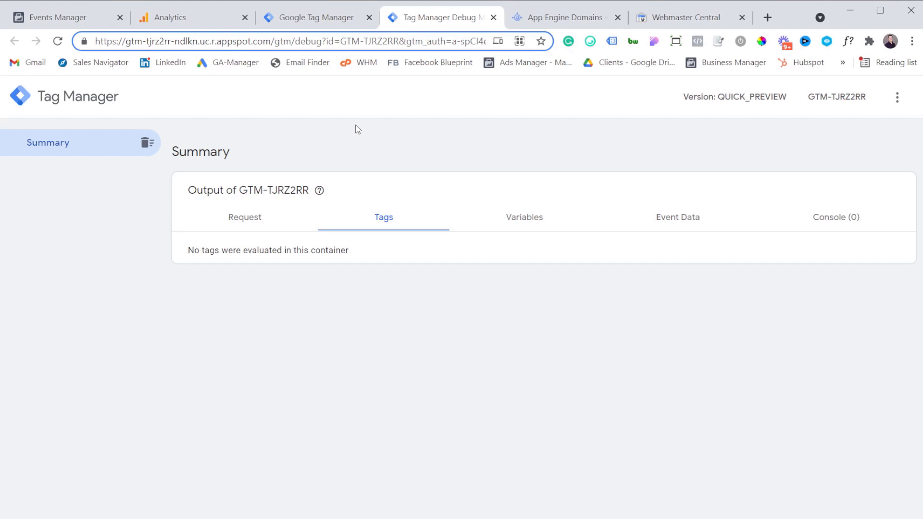
pyautogui.click(313, 22)
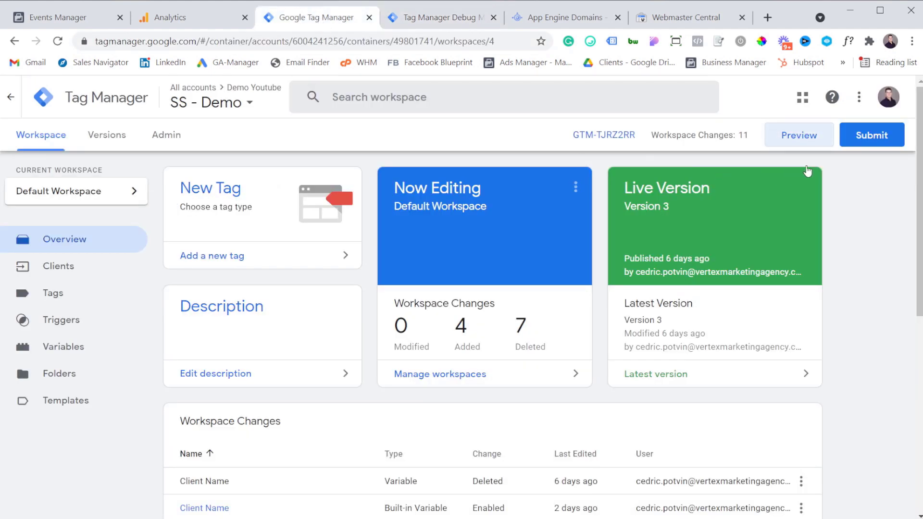
pyautogui.click(445, 22)
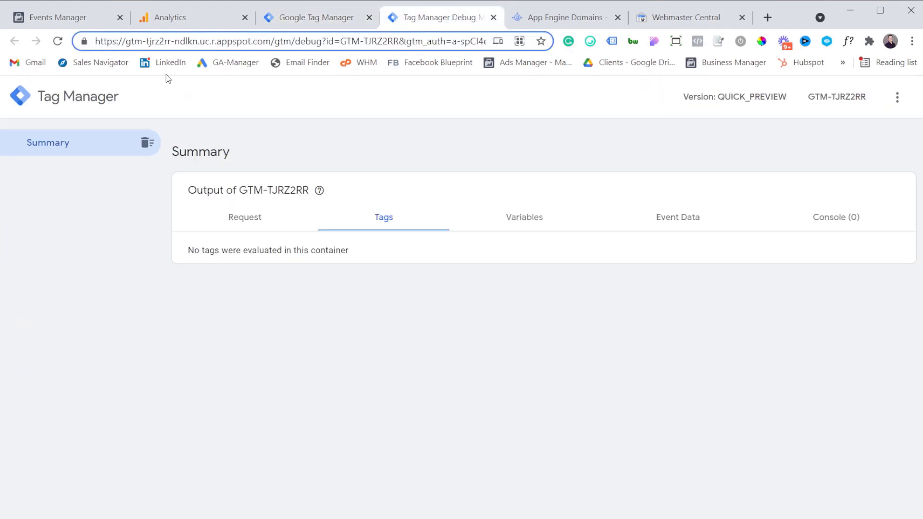
pyautogui.moveTo(119, 44); pyautogui.dragTo(206, 42)
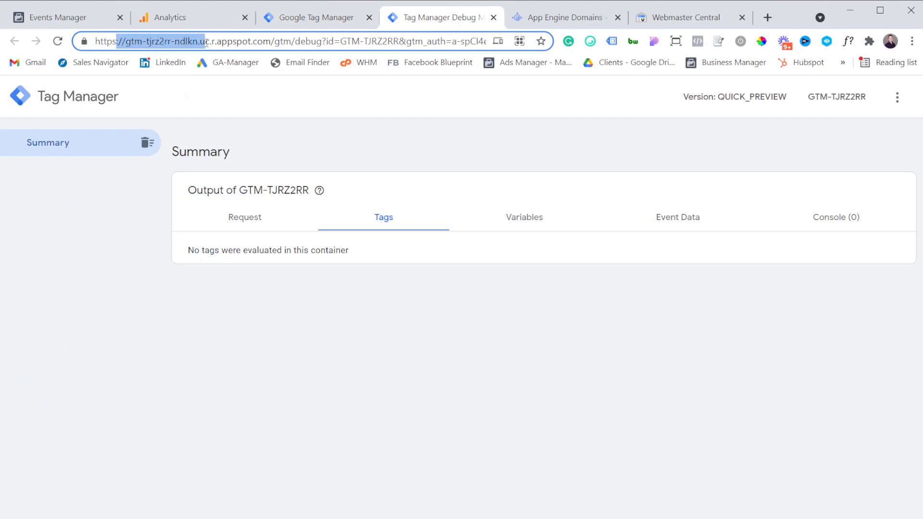
# Return to the SS - Demo workspace and delete the existing GA4 client
pyautogui.click(333, 13)
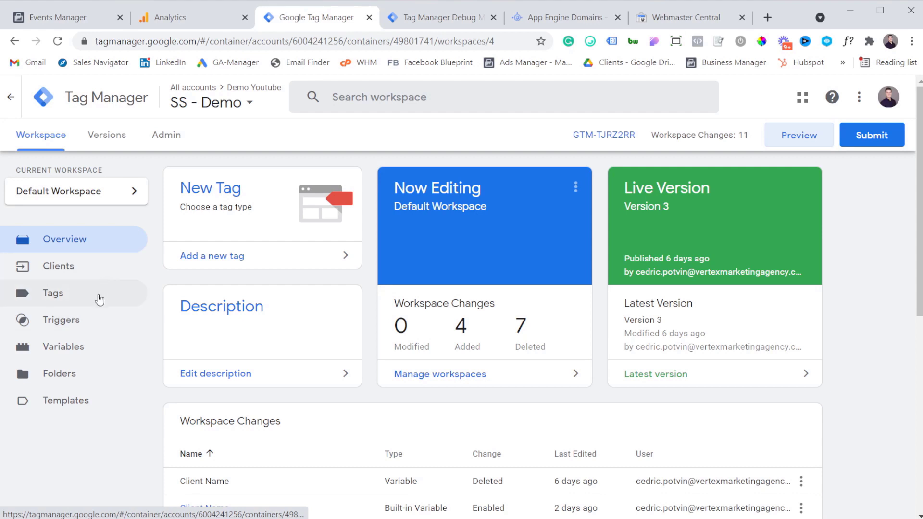
pyautogui.click(96, 273)
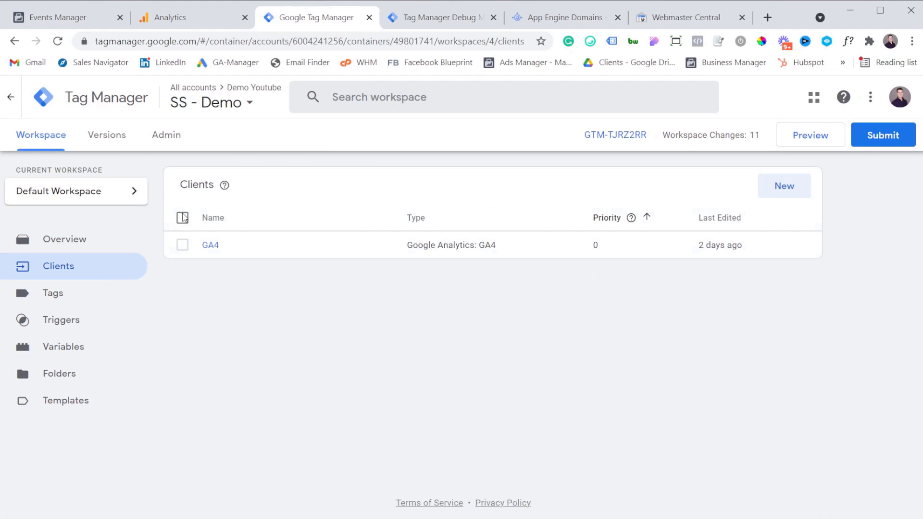
pyautogui.click(182, 245)
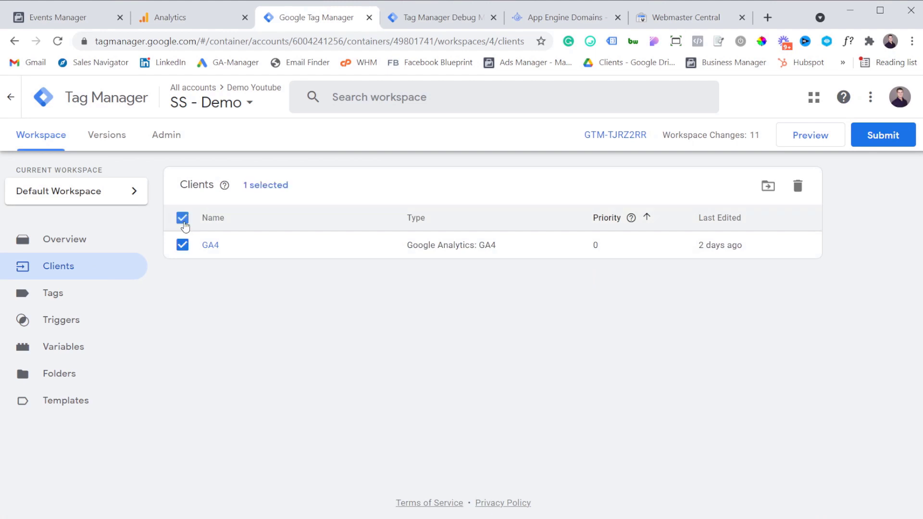
pyautogui.click(798, 186)
pyautogui.click(561, 247)
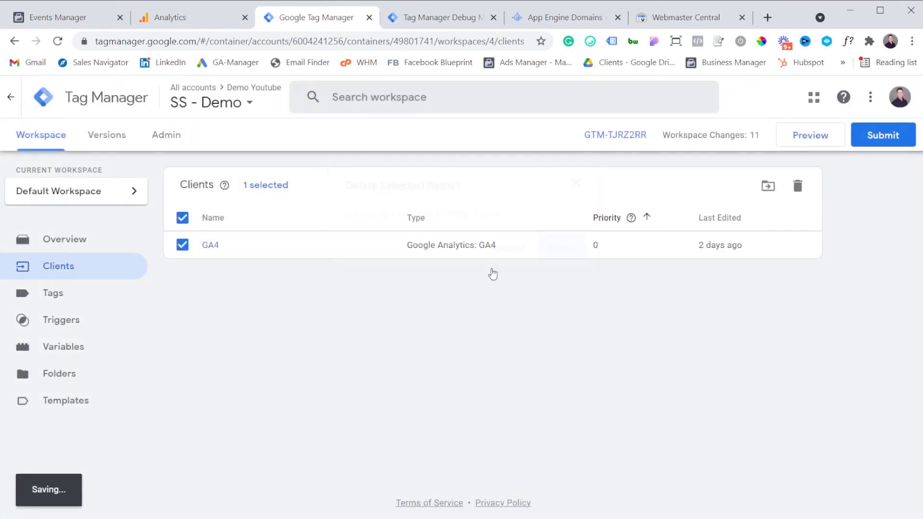
# Delete the FB Facebook Conversions API tag from the SS - Demo workspace
pyautogui.click(68, 301)
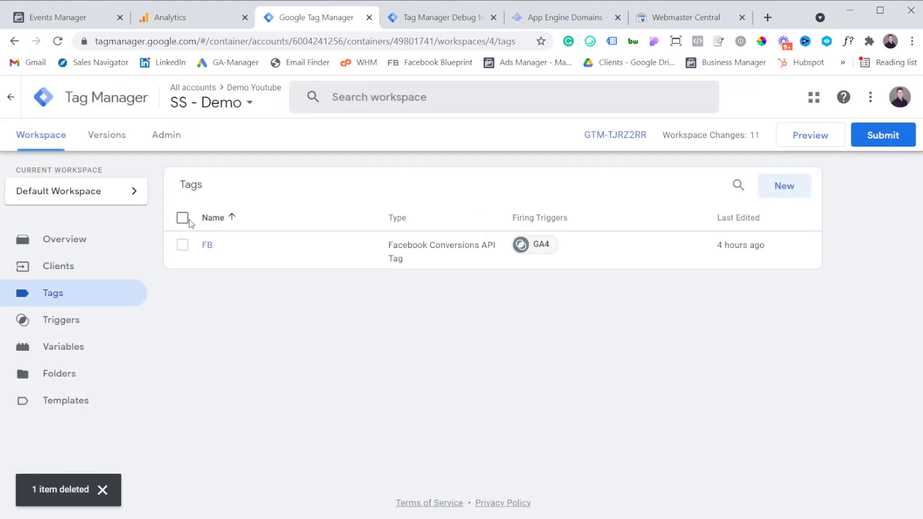
pyautogui.click(183, 218)
pyautogui.click(798, 186)
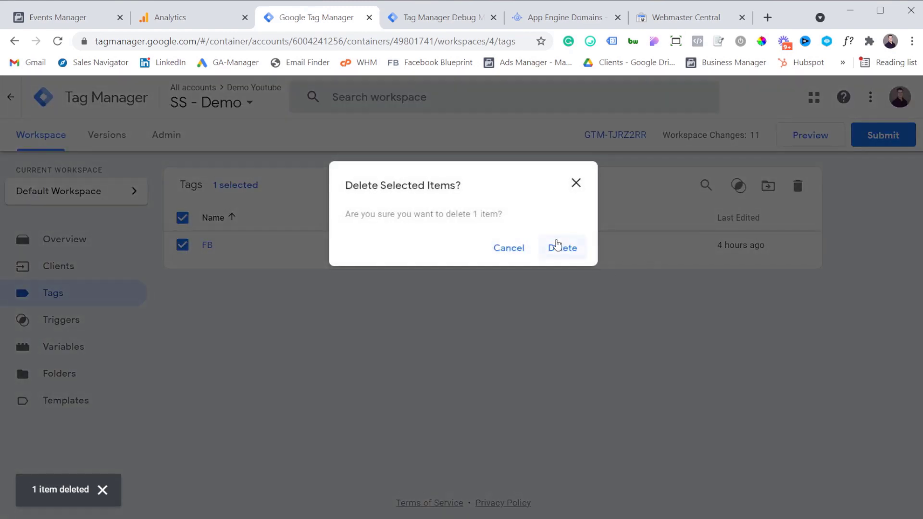
pyautogui.click(557, 248)
# Delete the custom GA4 trigger from the SS - Demo workspace
pyautogui.click(92, 325)
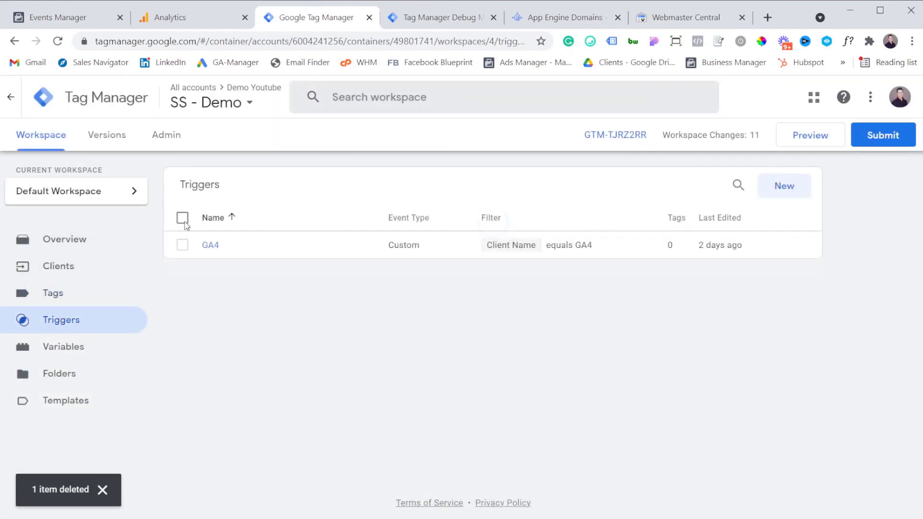
pyautogui.click(182, 218)
pyautogui.click(797, 186)
pyautogui.click(561, 247)
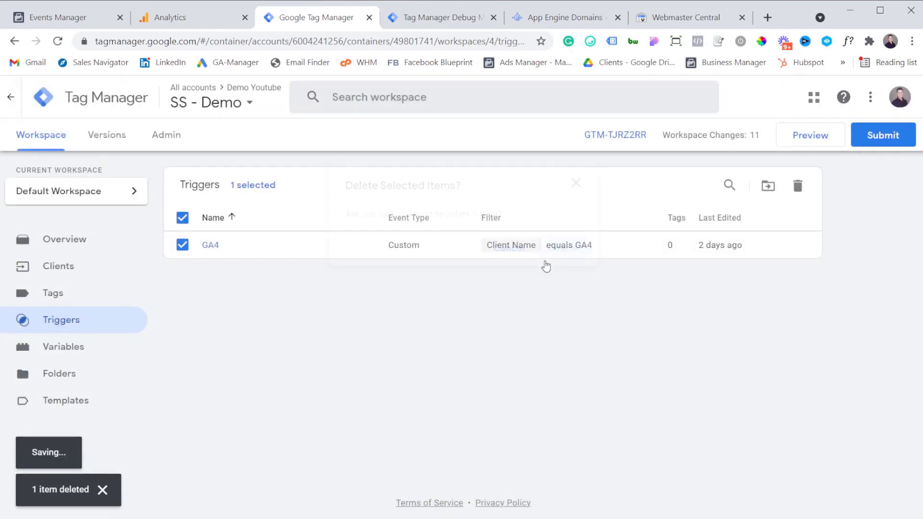
# Review the workspace's variables and templates, and view the gallery details of the Facebook Conversions API Tag template
pyautogui.click(67, 348)
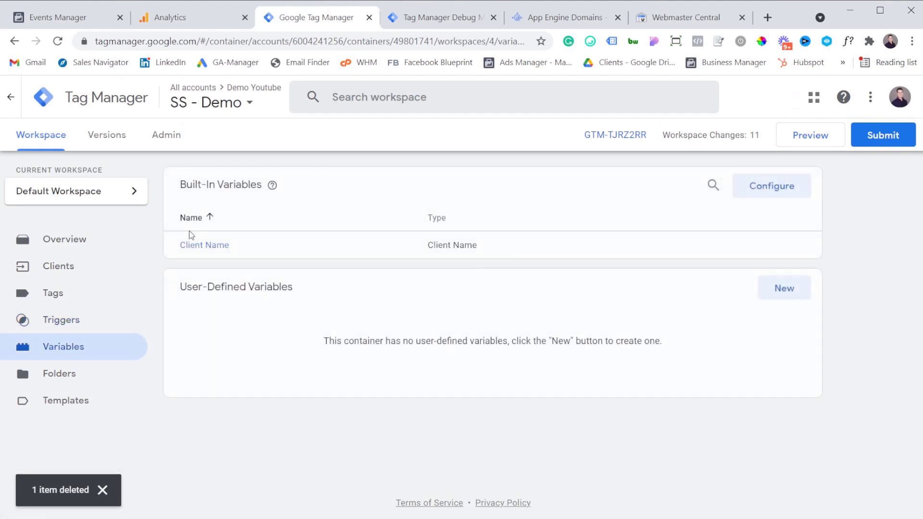
pyautogui.click(70, 401)
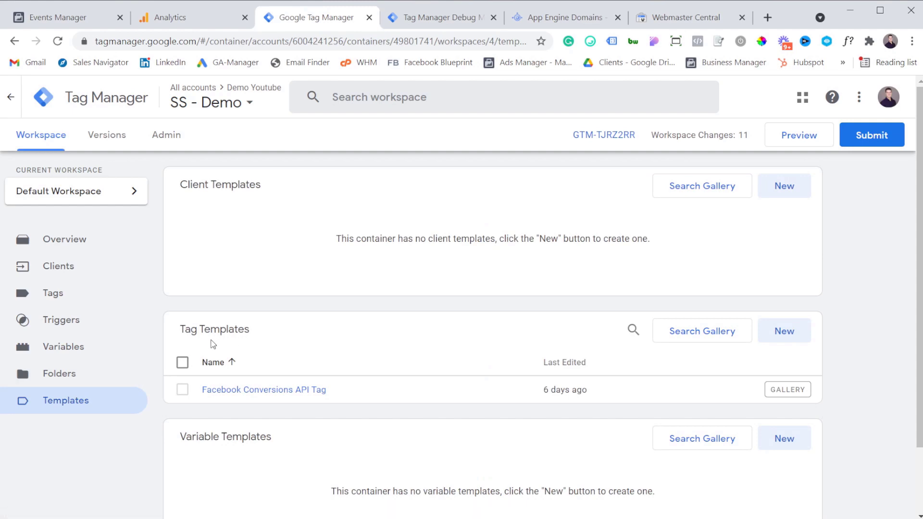
pyautogui.click(712, 338)
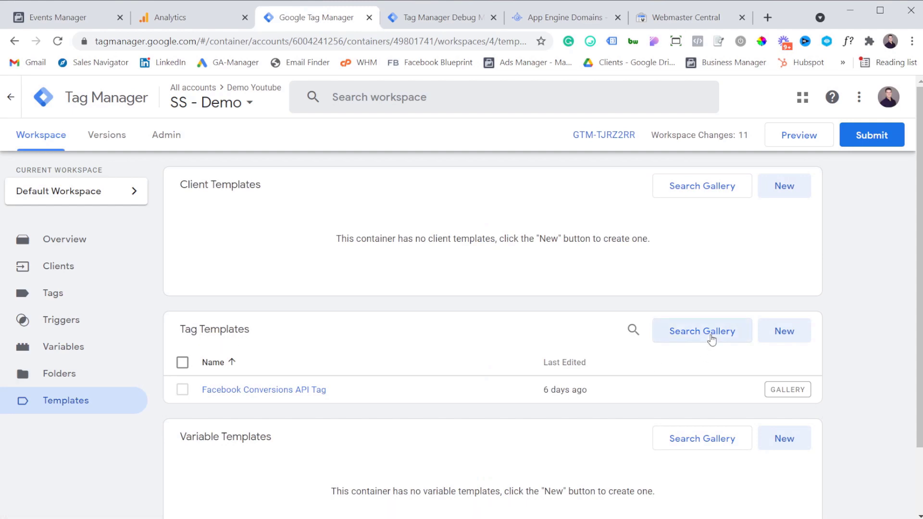
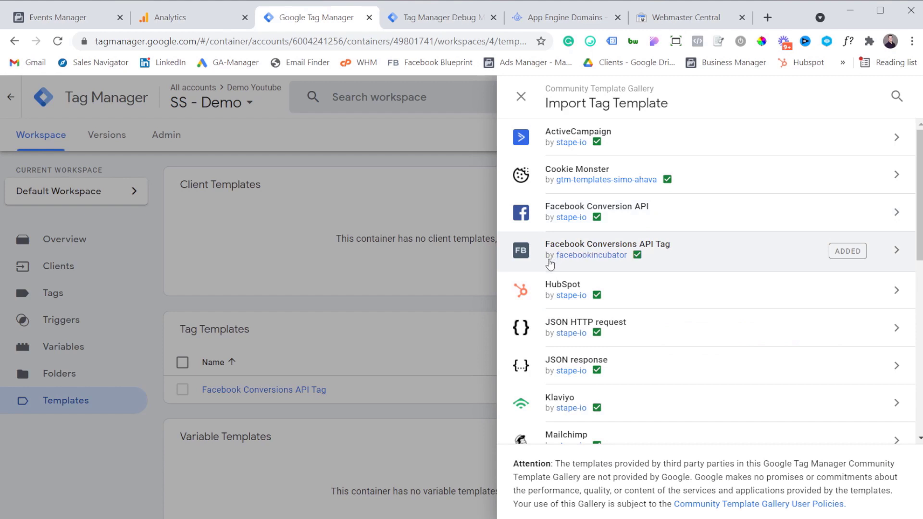
pyautogui.click(697, 254)
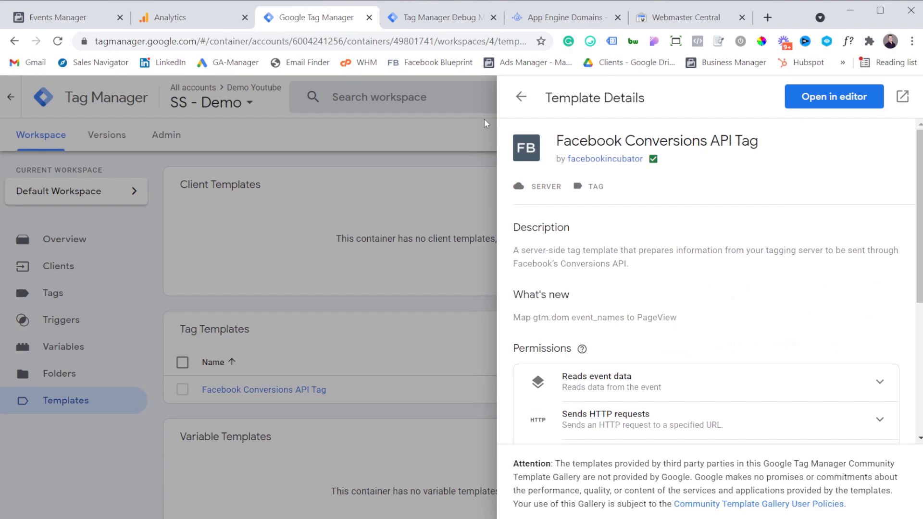
pyautogui.click(521, 97)
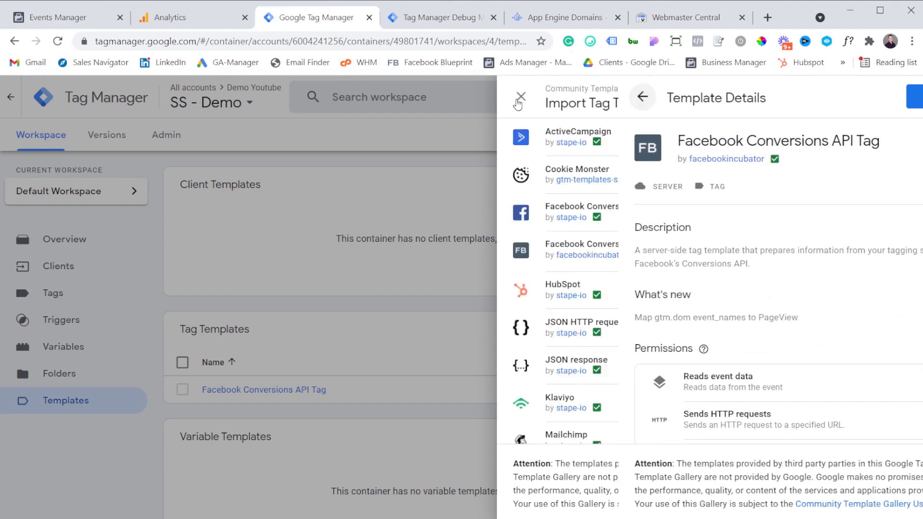
pyautogui.click(521, 97)
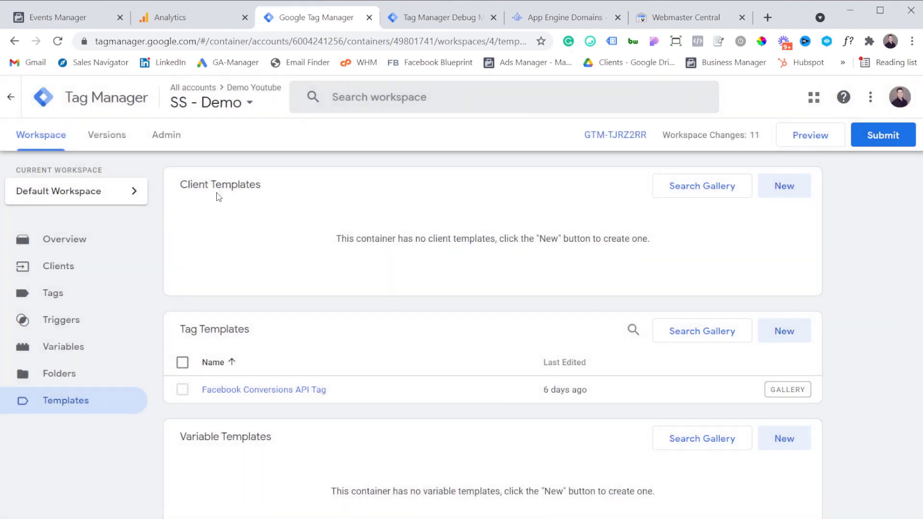
# Create a new tag in the SS - Demo workspace using the Facebook Conversions API Tag type
pyautogui.click(55, 304)
pyautogui.click(780, 186)
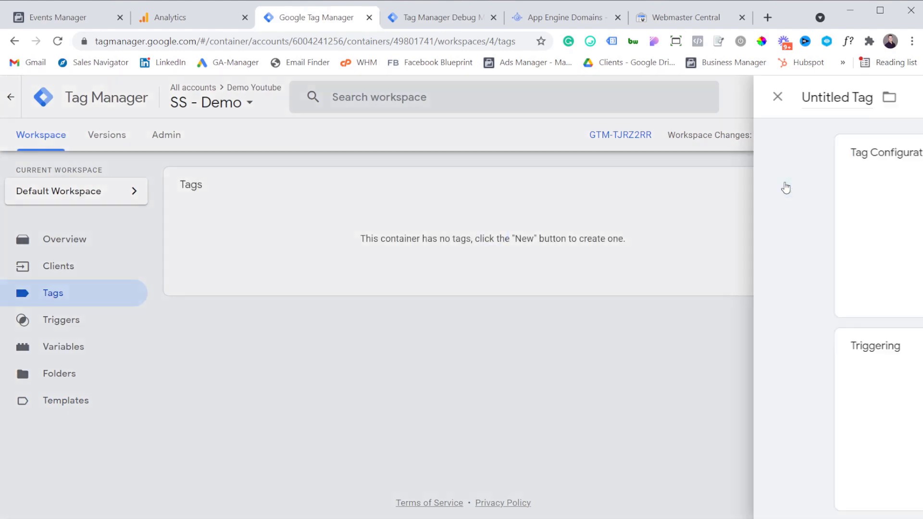
pyautogui.click(388, 204)
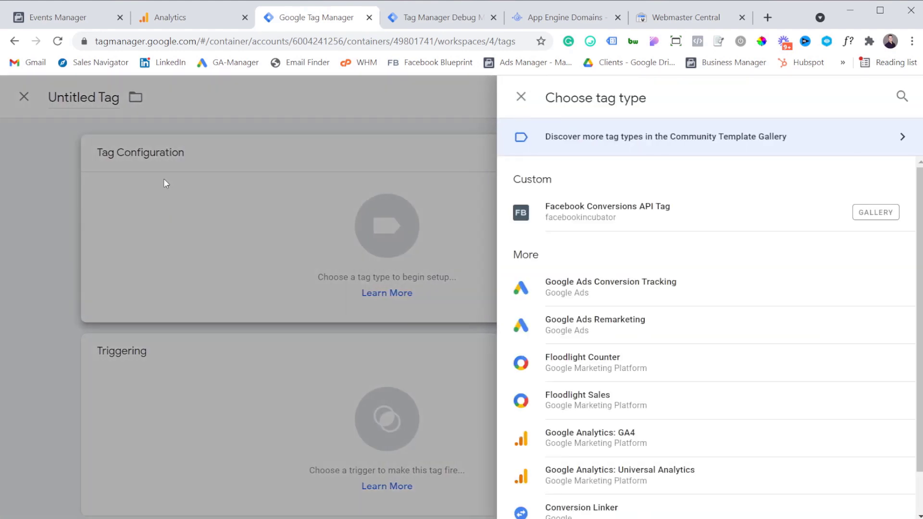
pyautogui.click(615, 214)
pyautogui.scroll(-2, 358, 320)
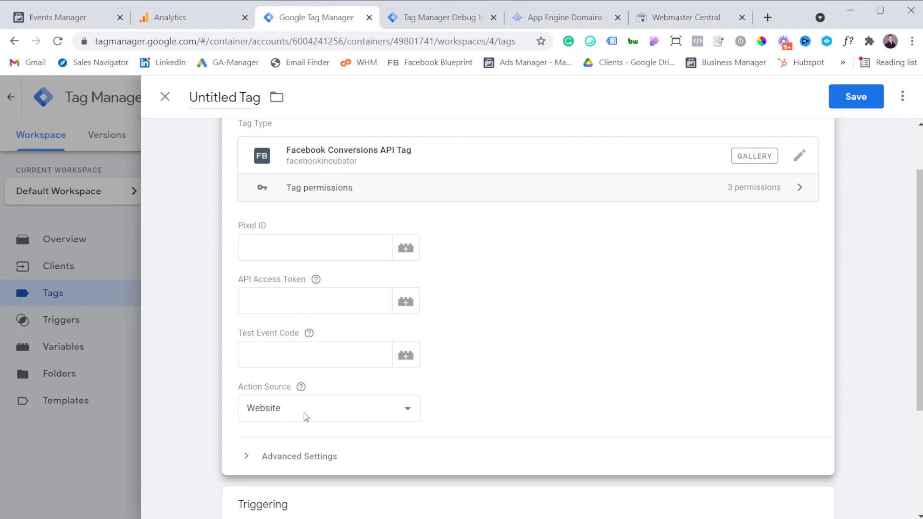
pyautogui.moveTo(303, 387)
pyautogui.scroll(1, 305, 382)
pyautogui.scroll(1, 336, 351)
pyautogui.click(58, 18)
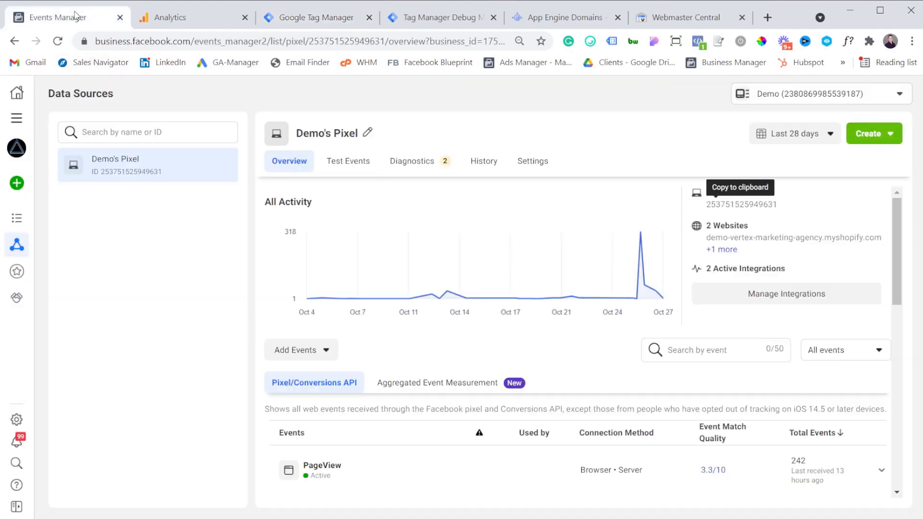
pyautogui.click(728, 207)
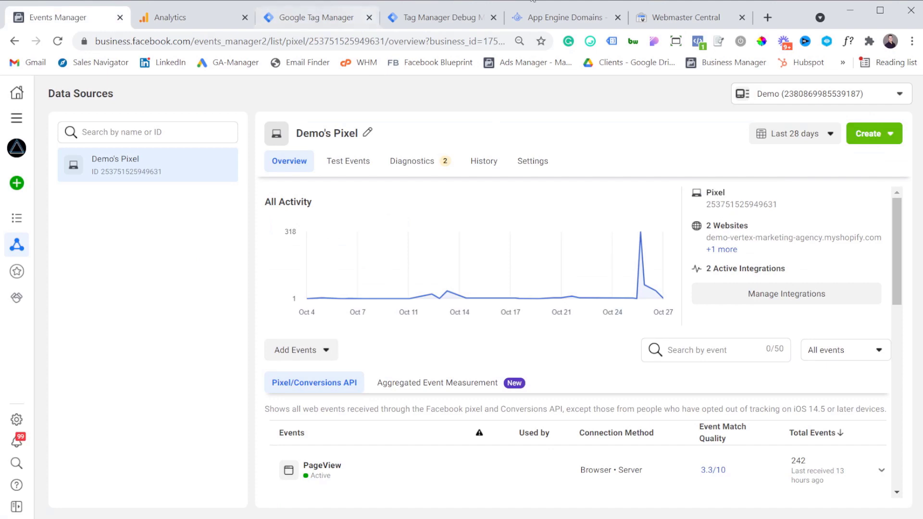
pyautogui.click(389, 19)
pyautogui.click(318, 19)
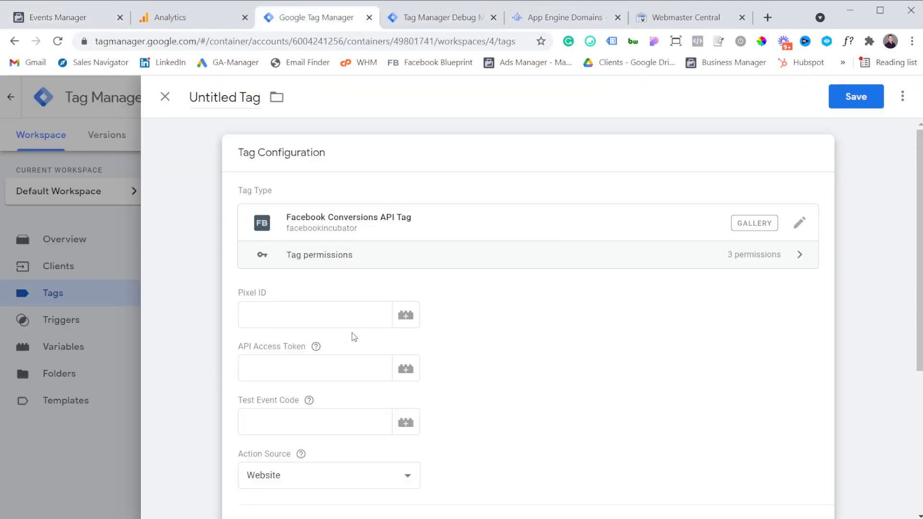
pyautogui.click(343, 308)
pyautogui.hotkey('ctrl', 'v')
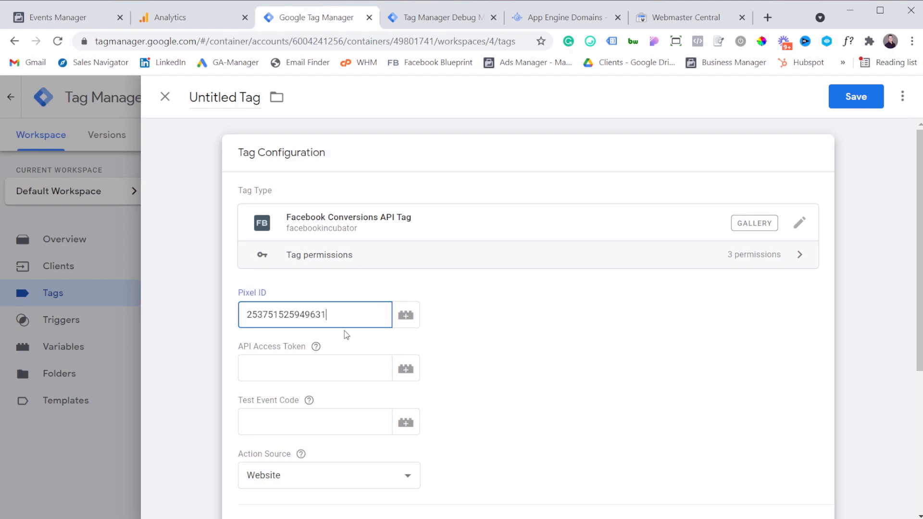
pyautogui.click(84, 14)
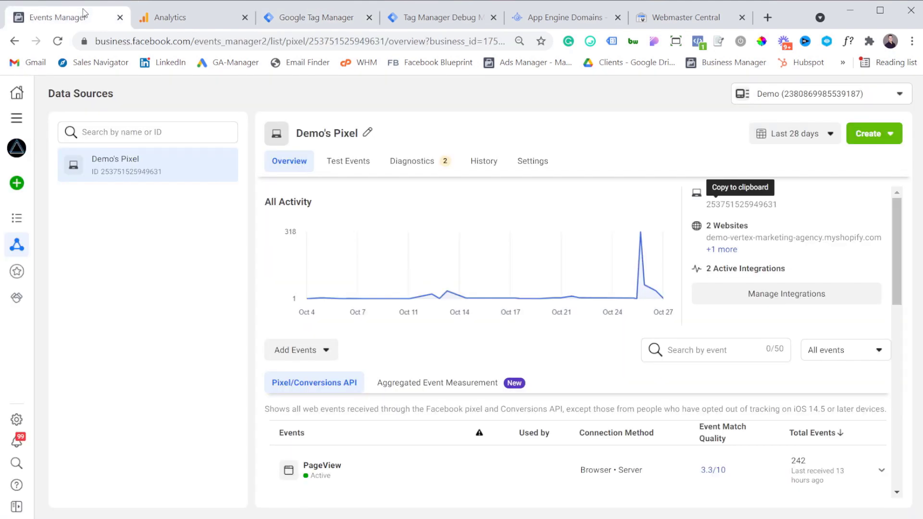
pyautogui.click(537, 164)
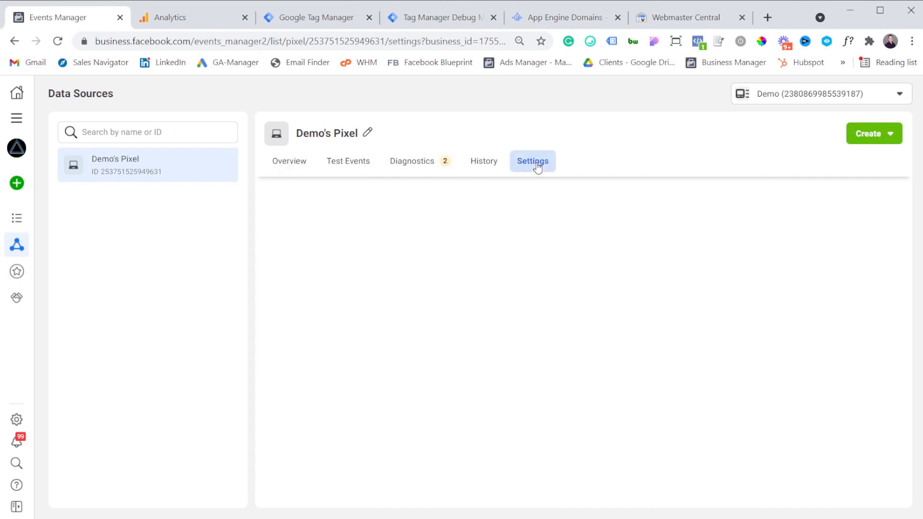
pyautogui.scroll(-6, 442, 278)
pyautogui.scroll(-10, 429, 287)
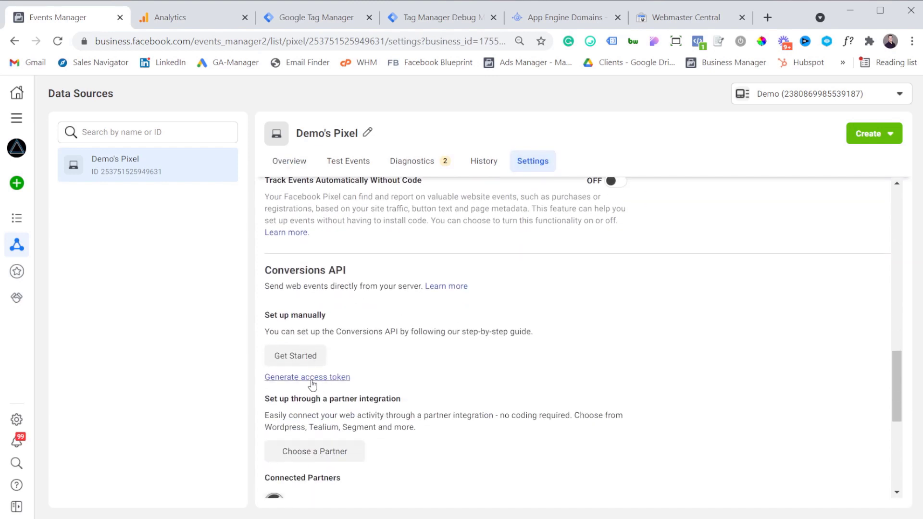
pyautogui.click(311, 378)
pyautogui.click(403, 448)
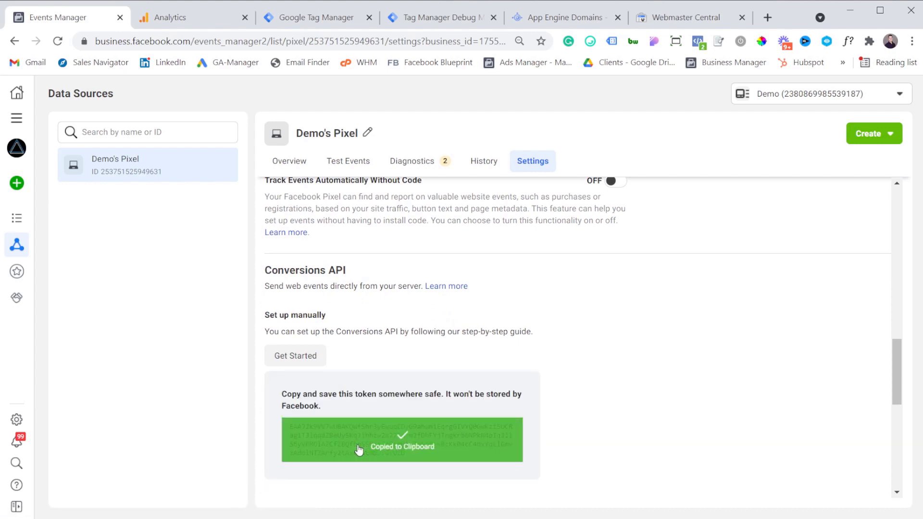
pyautogui.click(312, 20)
pyautogui.click(355, 369)
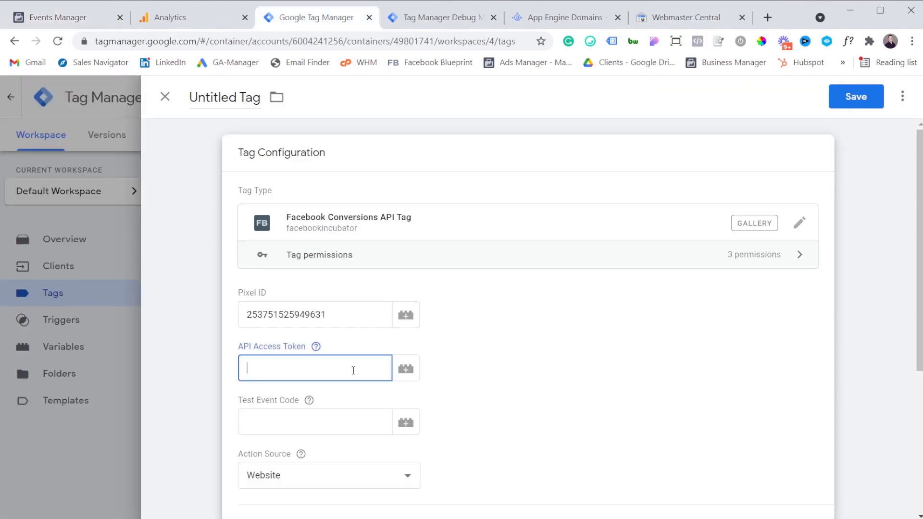
pyautogui.hotkey('ctrl', 'v')
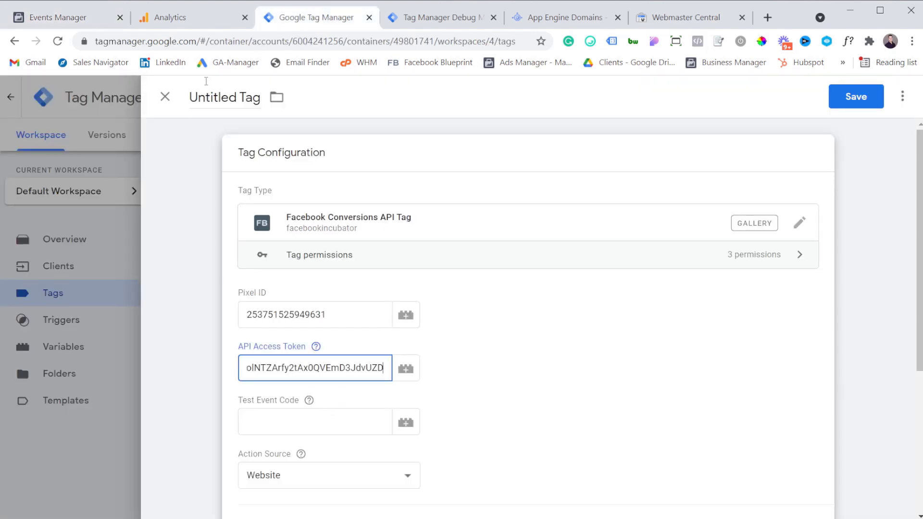
pyautogui.click(88, 11)
pyautogui.click(348, 162)
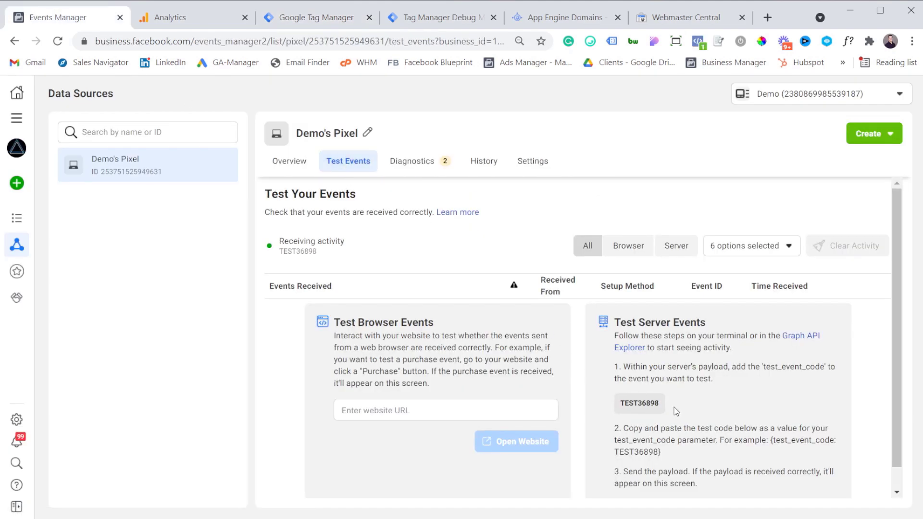
pyautogui.scroll(-1, 675, 411)
pyautogui.click(650, 385)
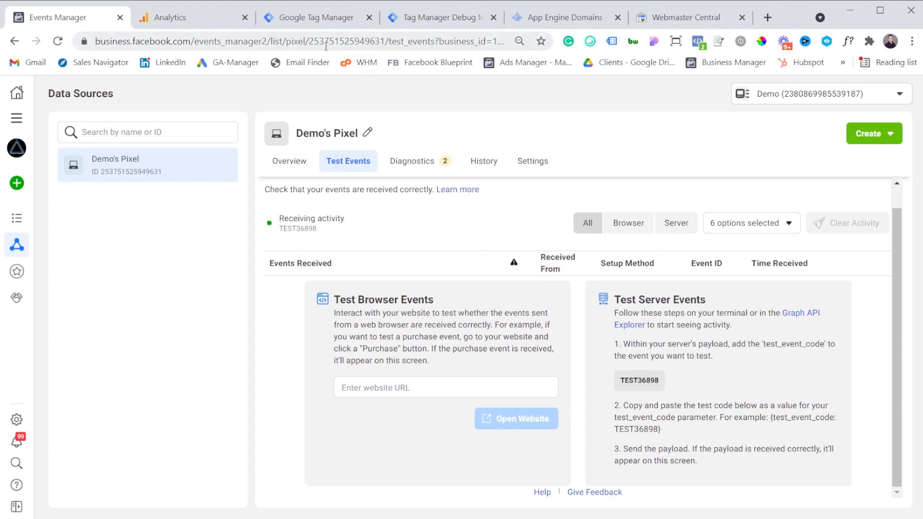
pyautogui.click(319, 23)
pyautogui.click(366, 412)
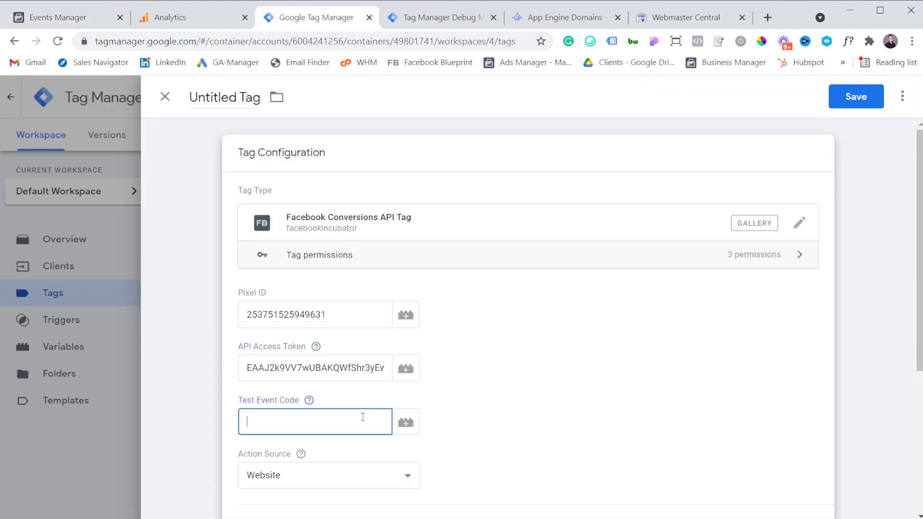
pyautogui.hotkey('ctrl', 'v')
pyautogui.moveTo(318, 428); pyautogui.dragTo(254, 433)
pyautogui.click(304, 427)
pyautogui.scroll(-3, 319, 417)
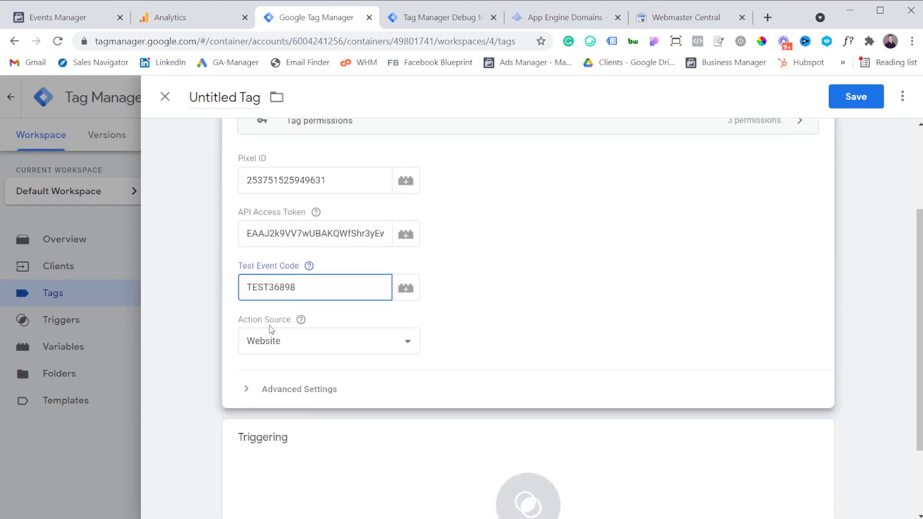
pyautogui.click(300, 321)
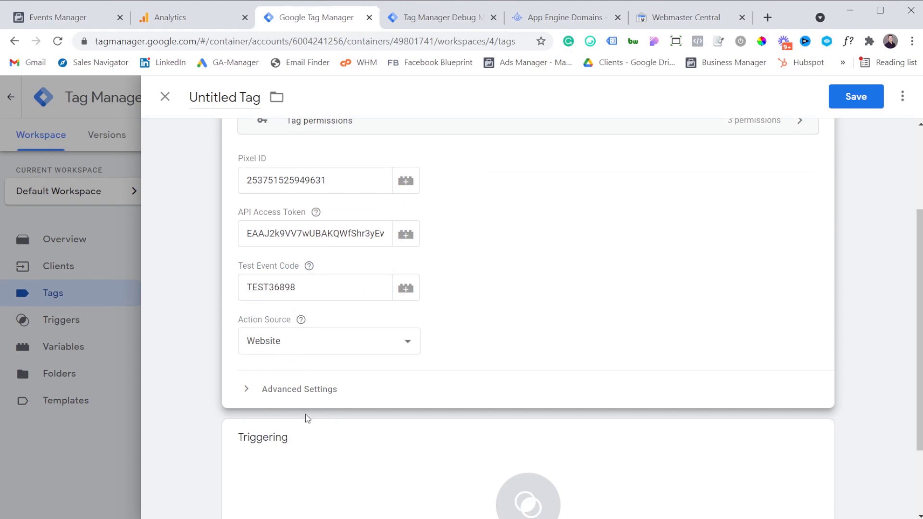
# Start a new trigger for the Facebook Conversions API tag and name it GA4
pyautogui.scroll(-2, 305, 417)
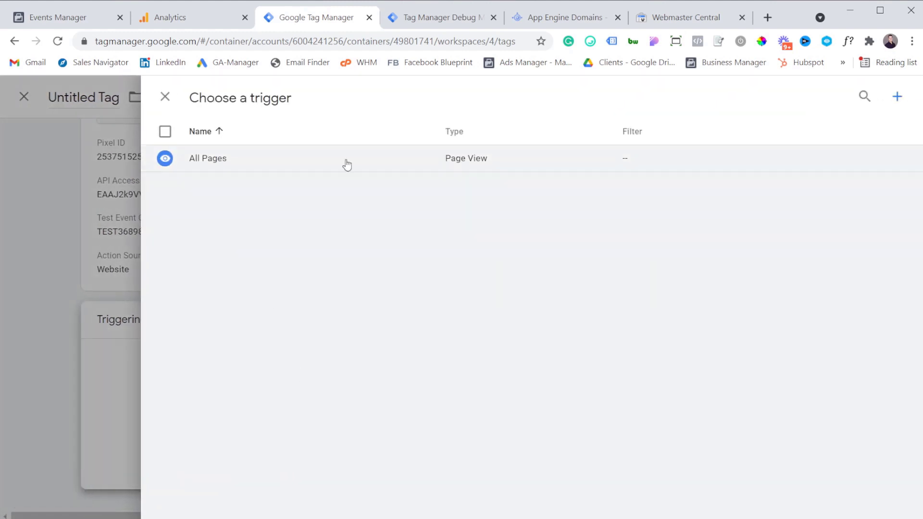
pyautogui.click(896, 98)
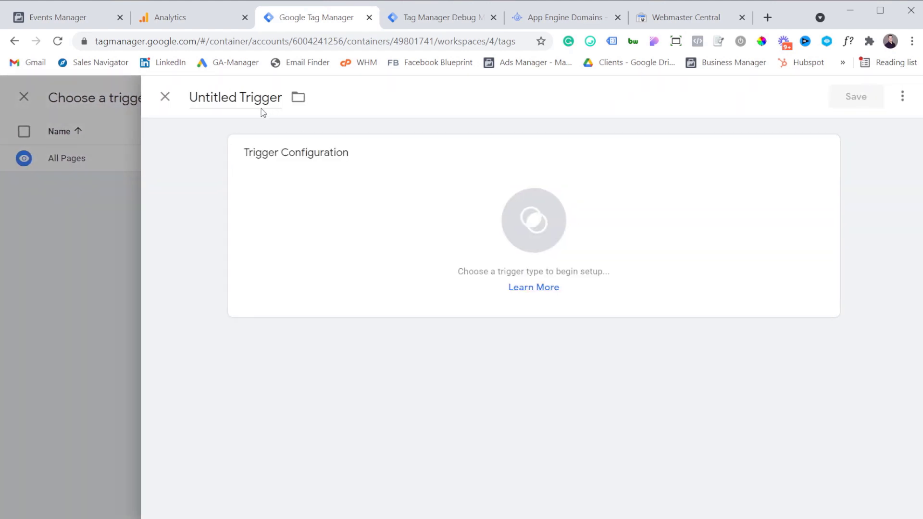
pyautogui.click(246, 99)
pyautogui.hotkey('ctrl', 'a')
pyautogui.press('BackSpace')
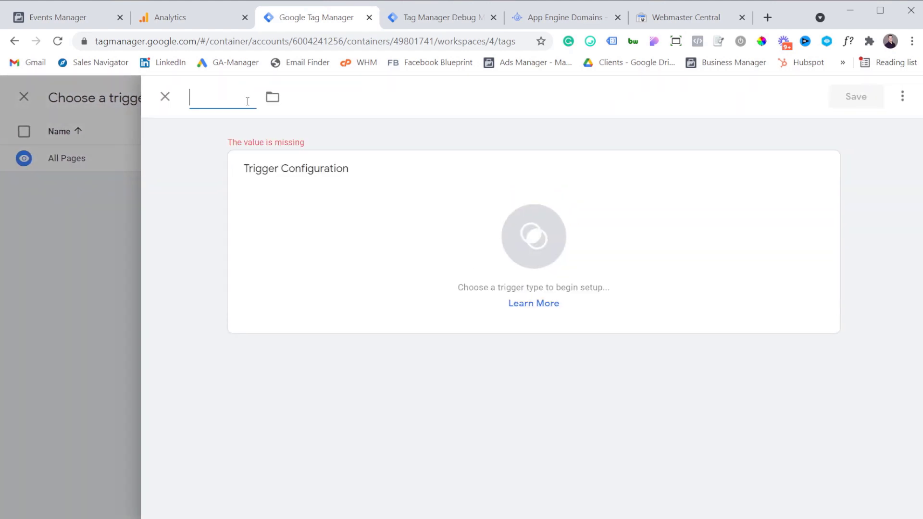
pyautogui.write('GA')
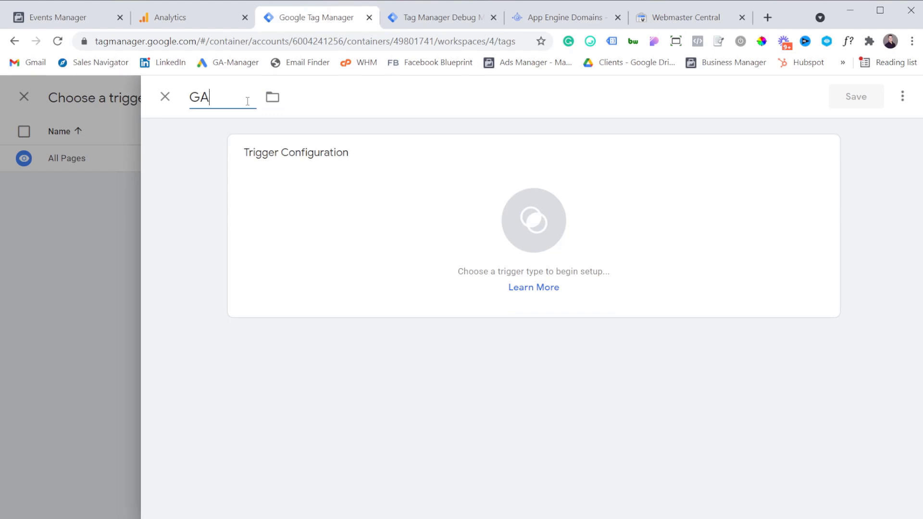
pyautogui.write('4')
# Set the GA4 trigger's type to Custom and make it fire on Some Events
pyautogui.click(491, 175)
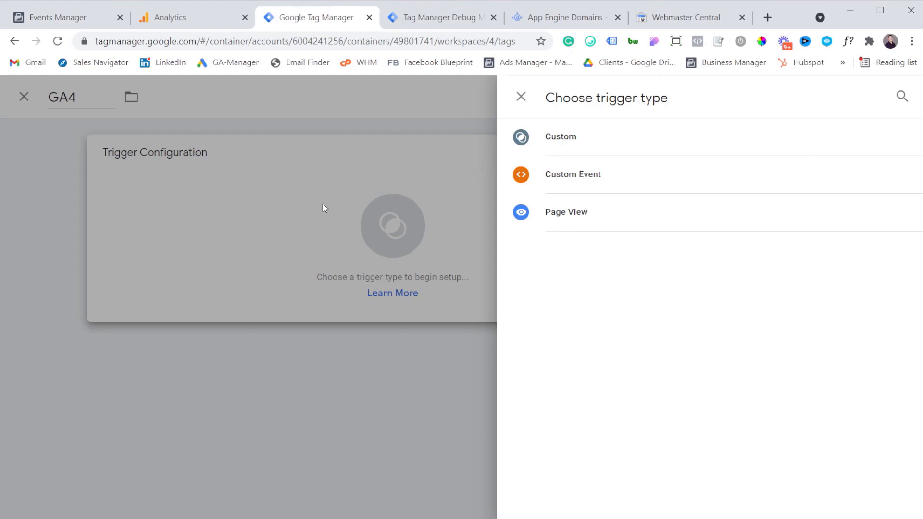
pyautogui.click(628, 151)
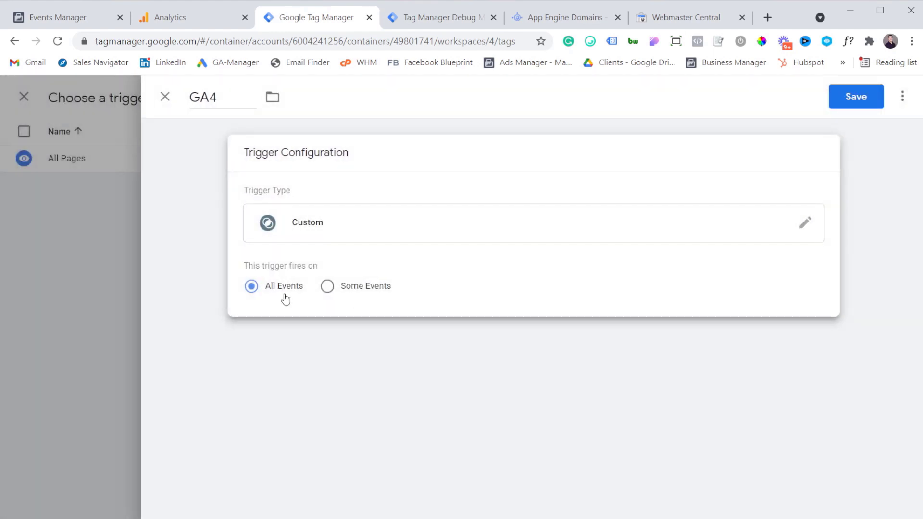
pyautogui.click(327, 286)
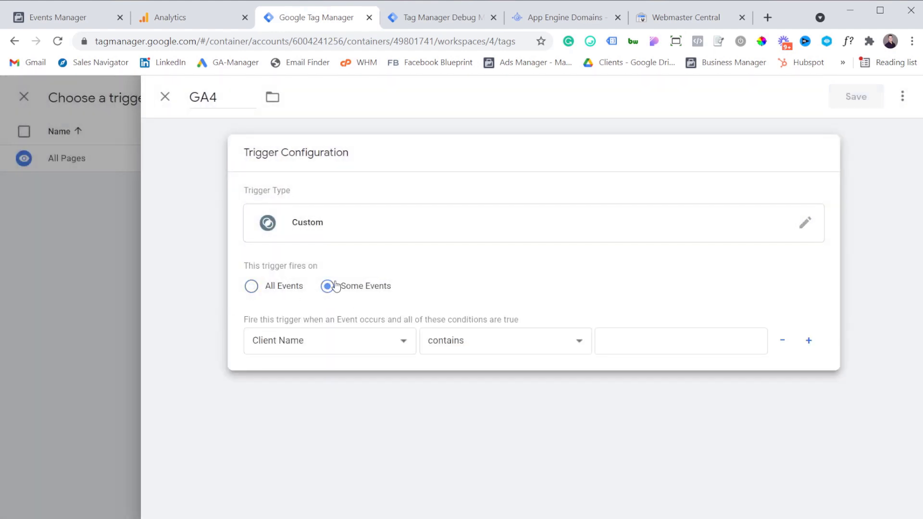
pyautogui.click(322, 340)
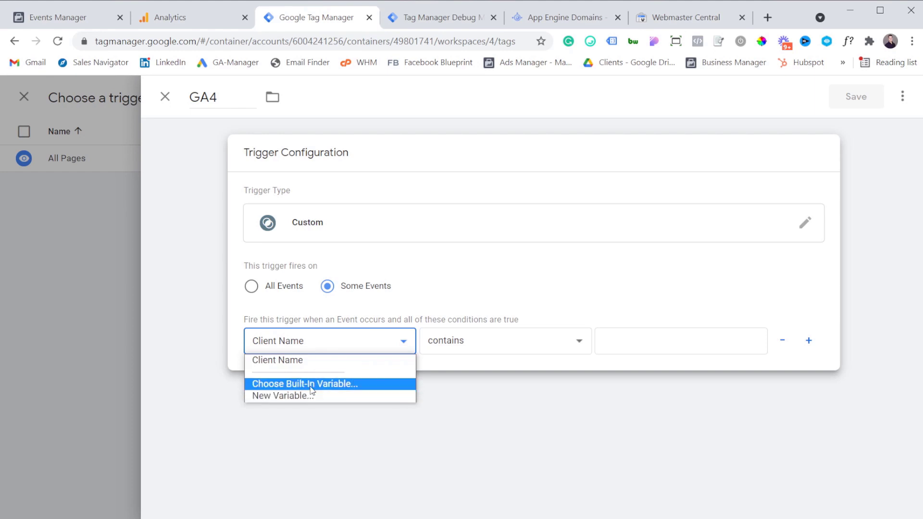
pyautogui.click(290, 385)
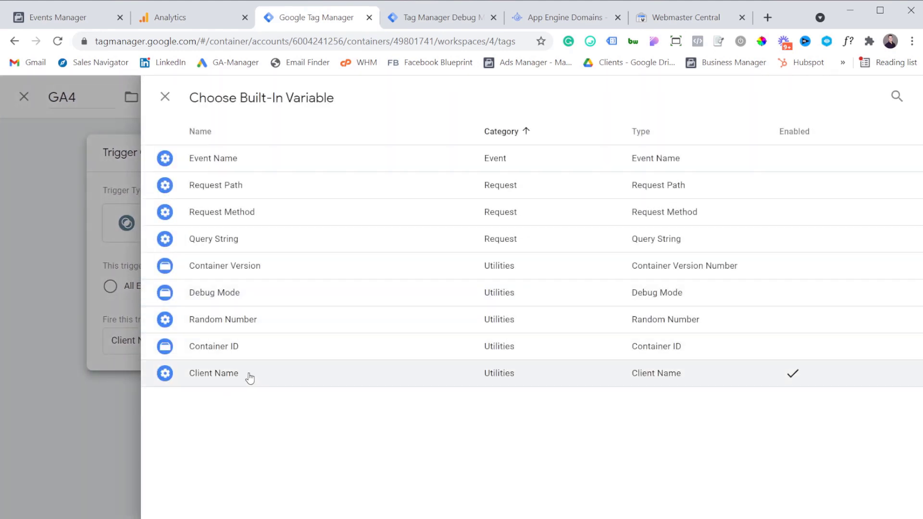
pyautogui.click(143, 429)
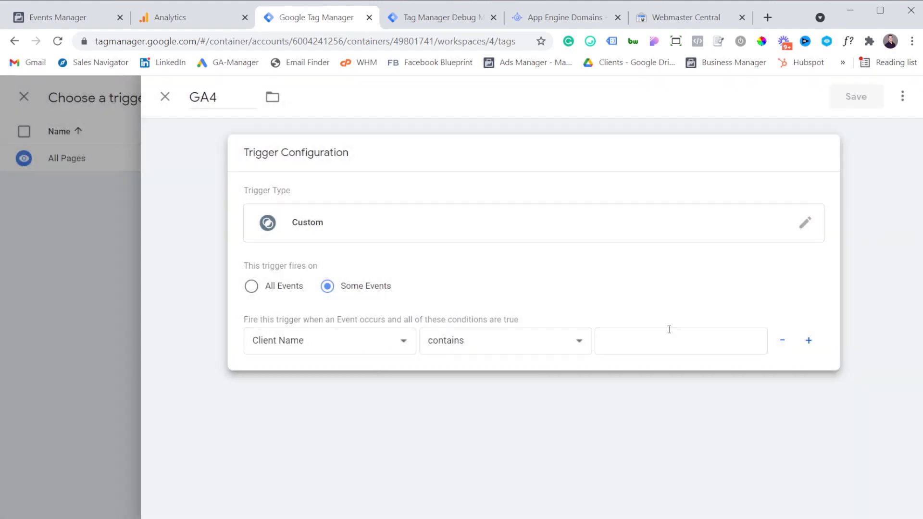
# Make the GA4 trigger fire when Client Name equals GA4, save it, and save the tag as Facebook Conversions API Tag
pyautogui.click(543, 354)
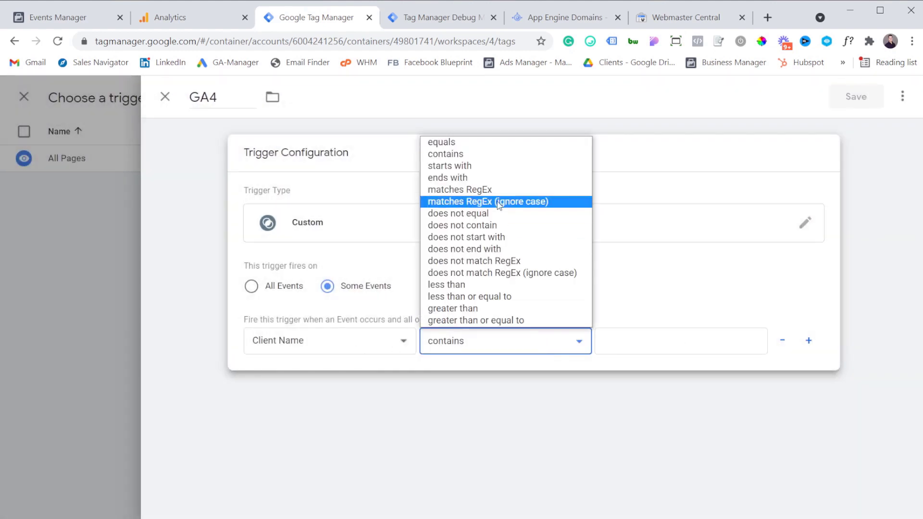
pyautogui.click(488, 140)
pyautogui.click(638, 346)
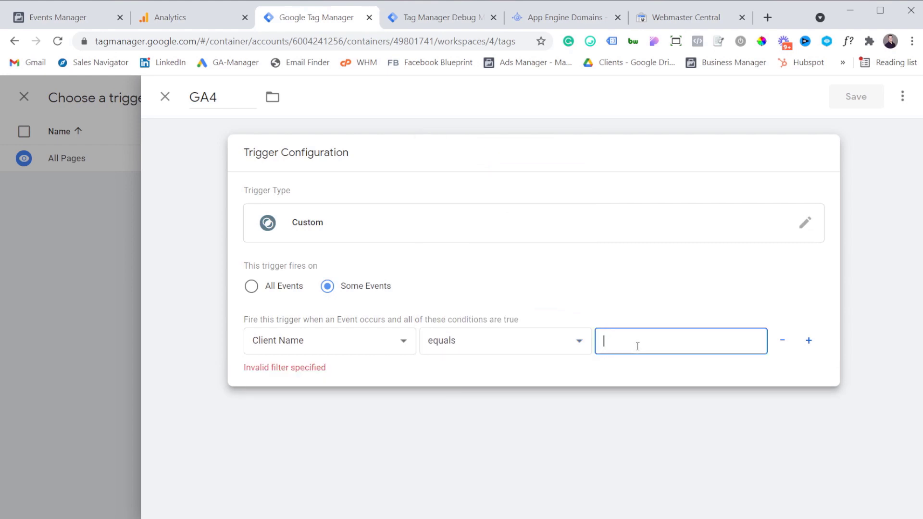
pyautogui.write('GA4')
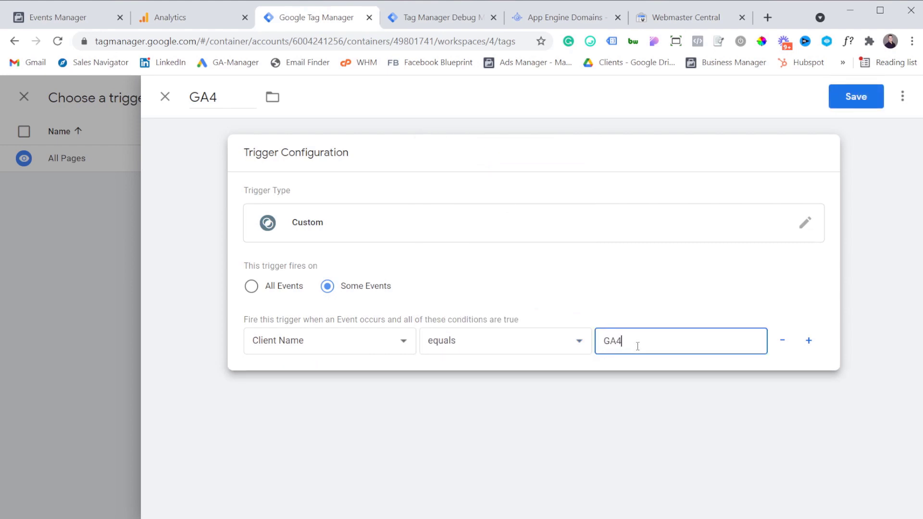
pyautogui.click(835, 93)
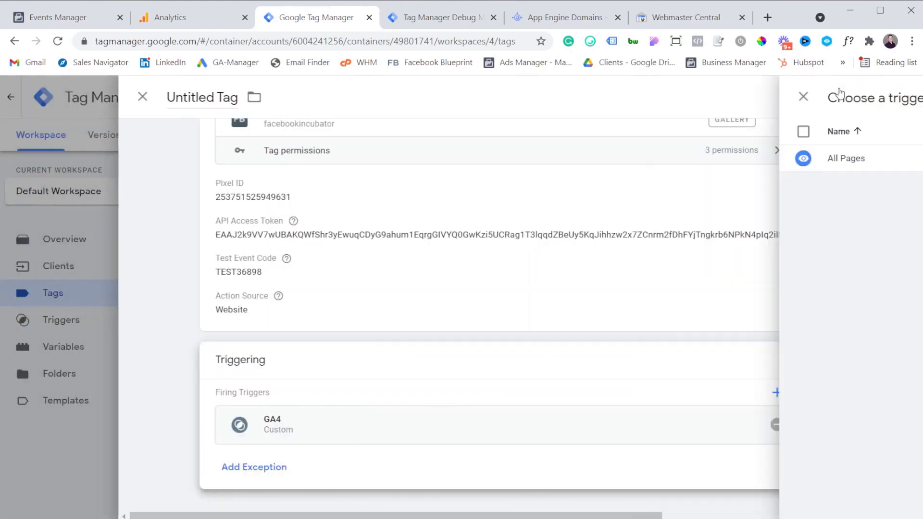
pyautogui.click(839, 101)
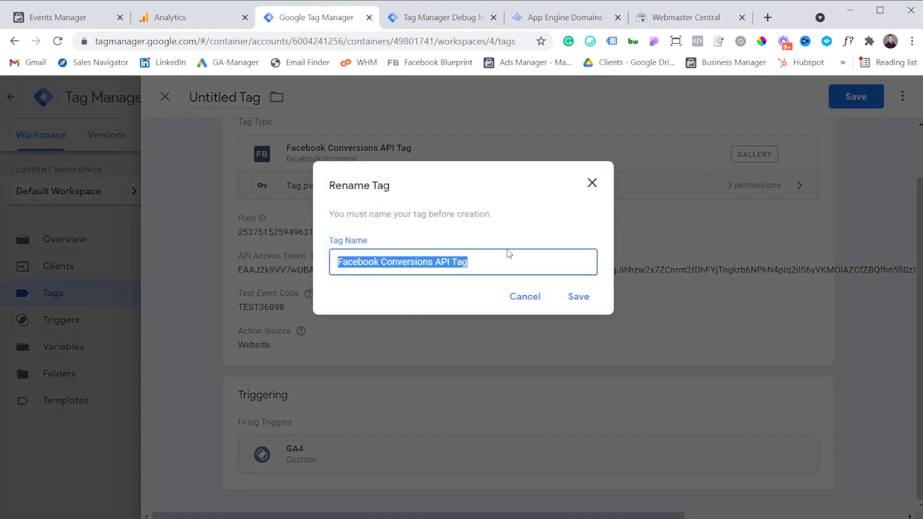
pyautogui.click(568, 309)
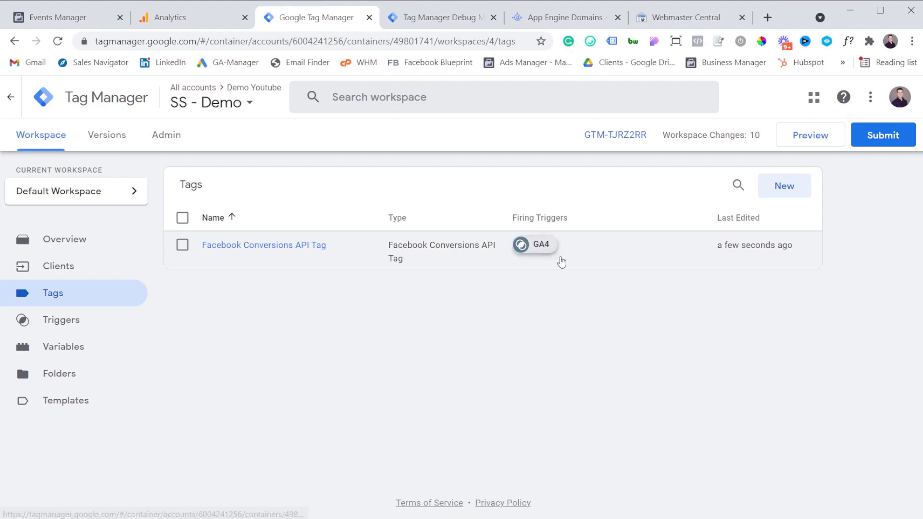
# Create a client of type Google Analytics: GA4 with default settings and save it under the name GA4
pyautogui.click(97, 266)
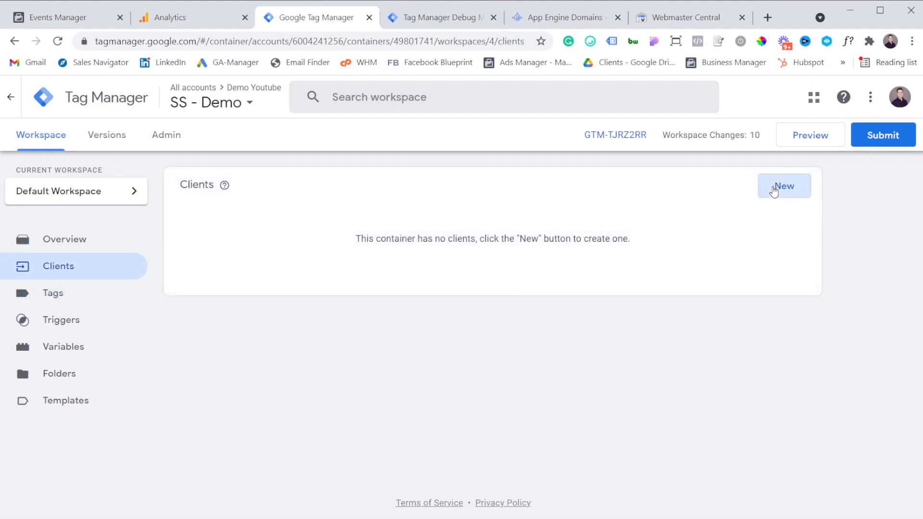
pyautogui.click(778, 187)
pyautogui.click(430, 238)
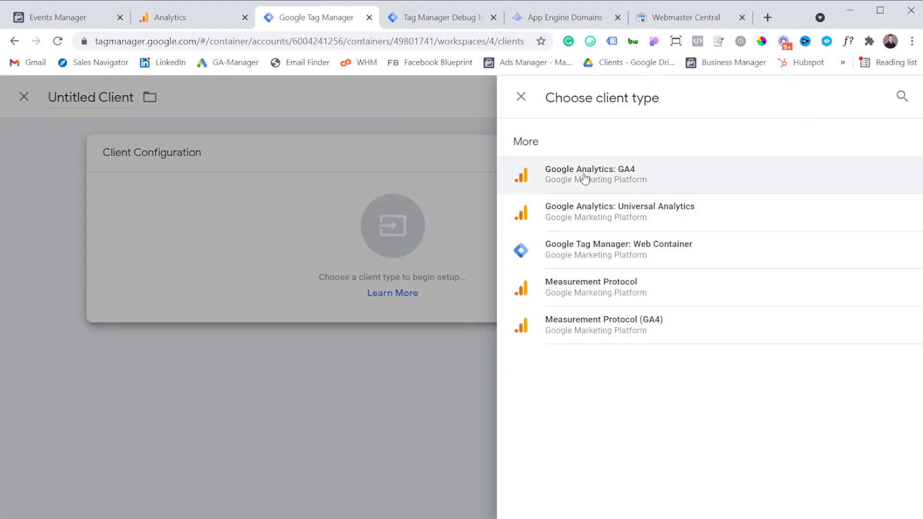
pyautogui.click(633, 176)
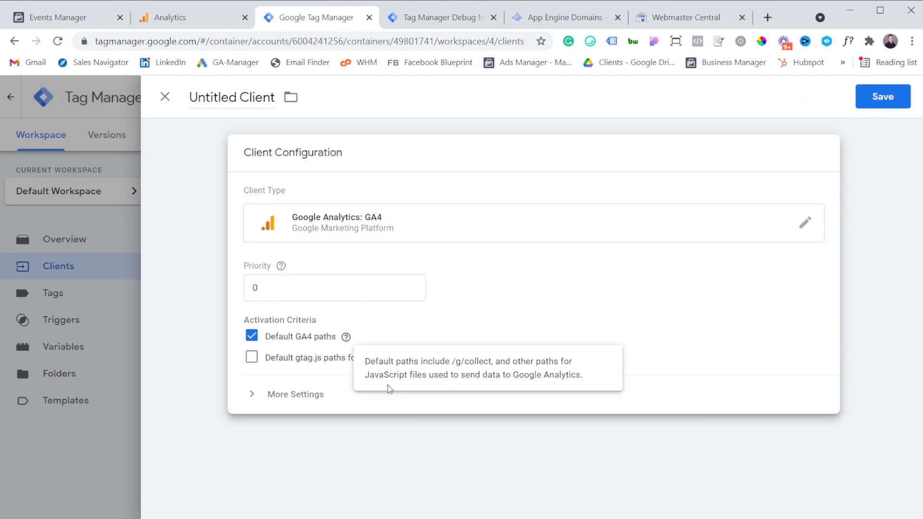
pyautogui.click(883, 101)
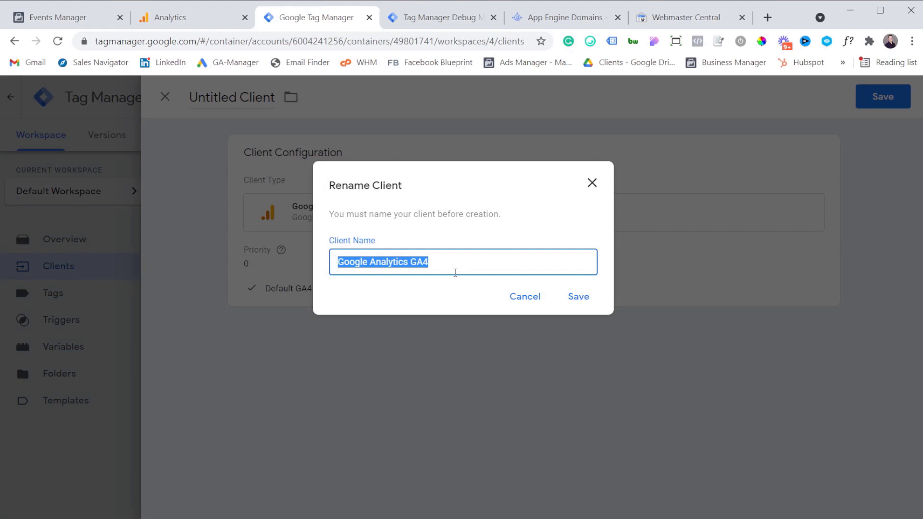
pyautogui.press('BackSpace')
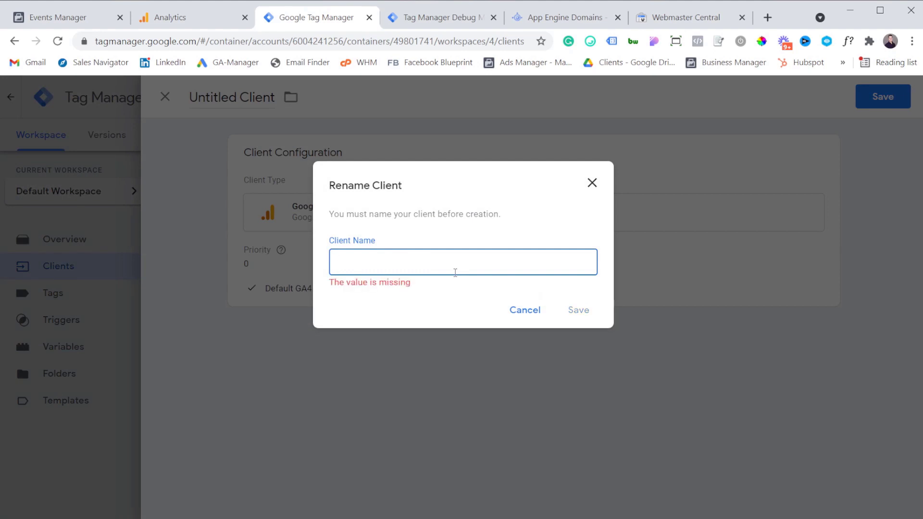
pyautogui.write('GA4')
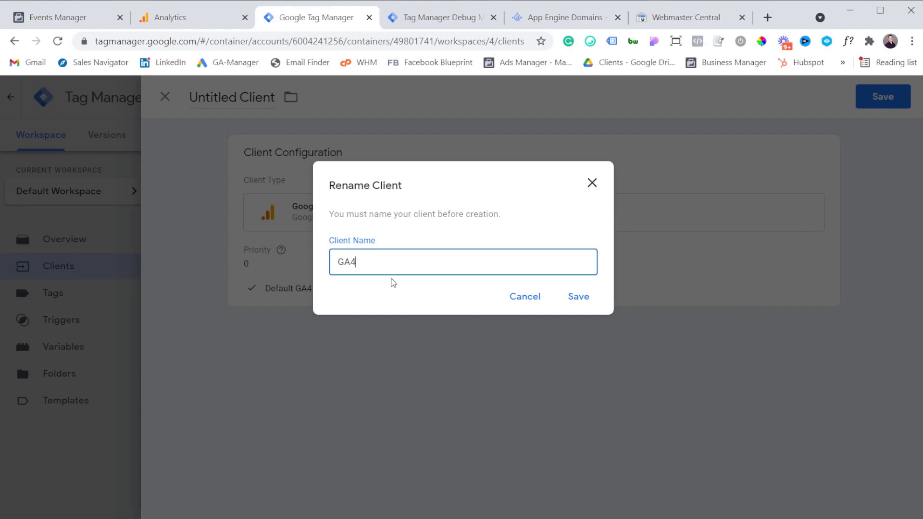
pyautogui.click(577, 297)
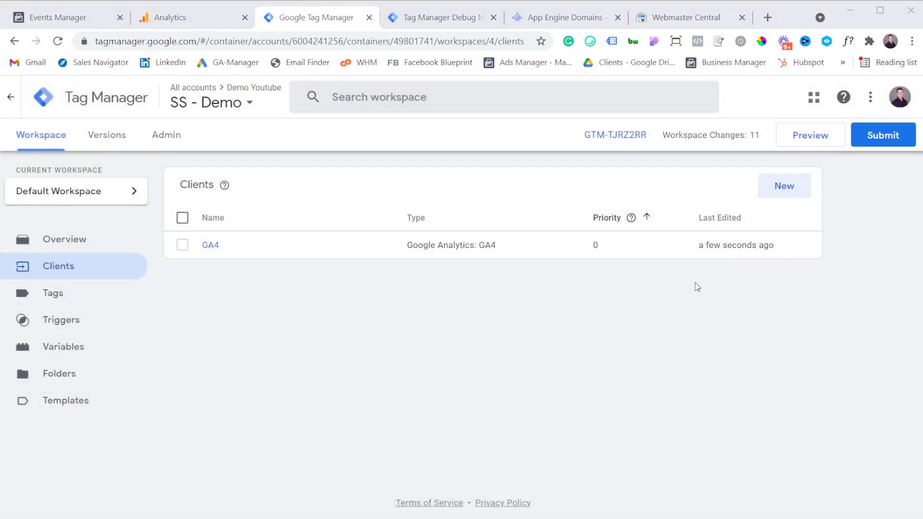
# Copy the Server container URL from the container settings of SS - Demo
pyautogui.click(163, 137)
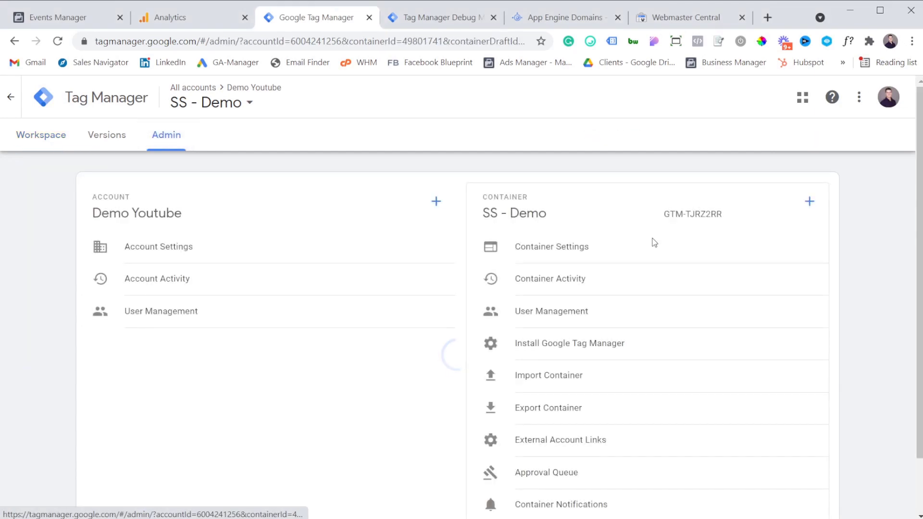
pyautogui.click(596, 250)
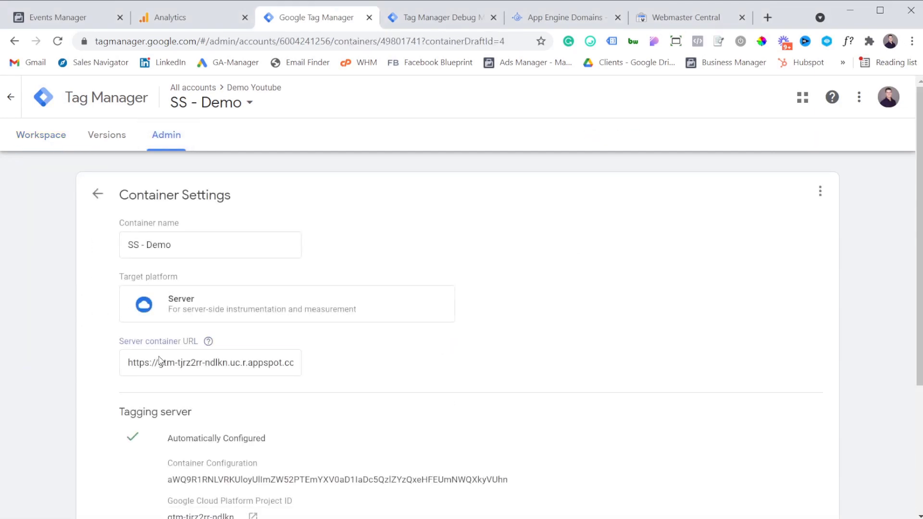
pyautogui.click(126, 363)
pyautogui.moveTo(128, 364)
pyautogui.mouseDown()
pyautogui.moveTo(322, 371)
pyautogui.moveTo(114, 370)
pyautogui.mouseUp()
pyautogui.click(293, 364)
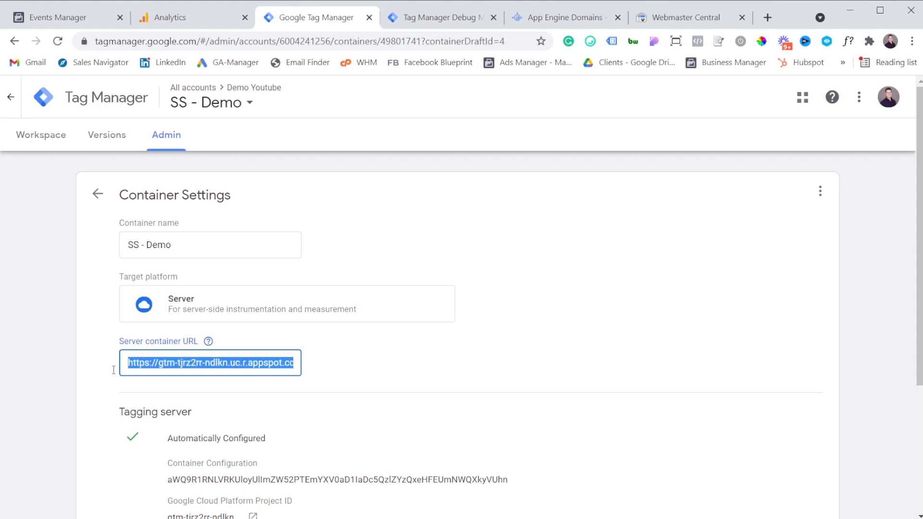
pyautogui.click(130, 361)
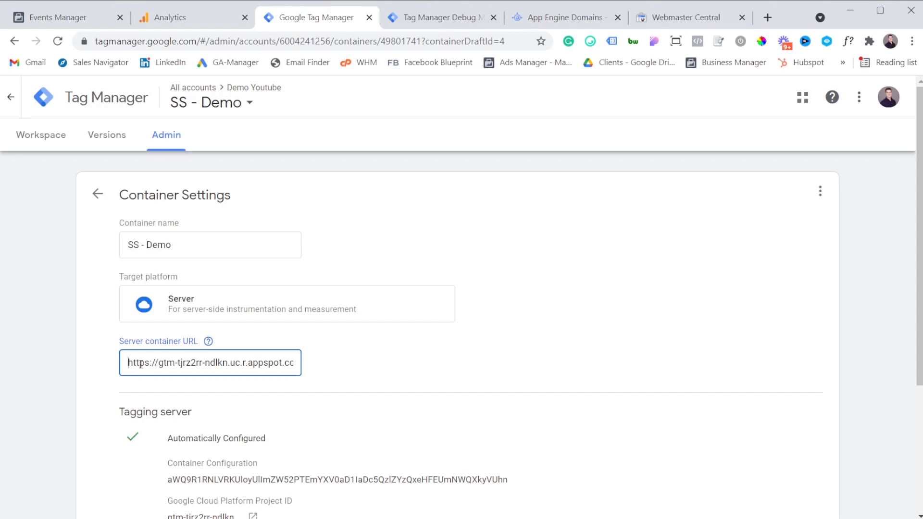
pyautogui.hotkey('ctrl', 'a')
pyautogui.hotkey('ctrl', 'c')
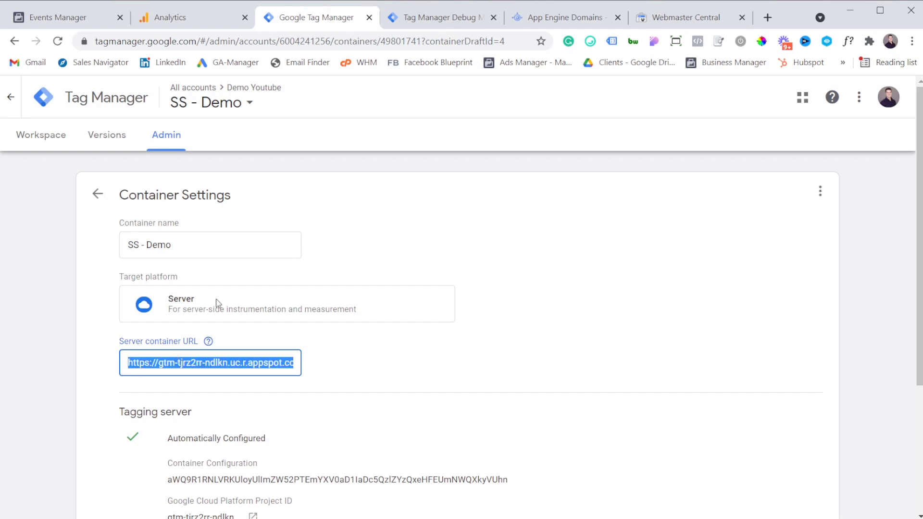
# In the demo.com container, replace the GA4 - Basic tag's Server Container URL with the copied URL and save the tag
pyautogui.click(433, 18)
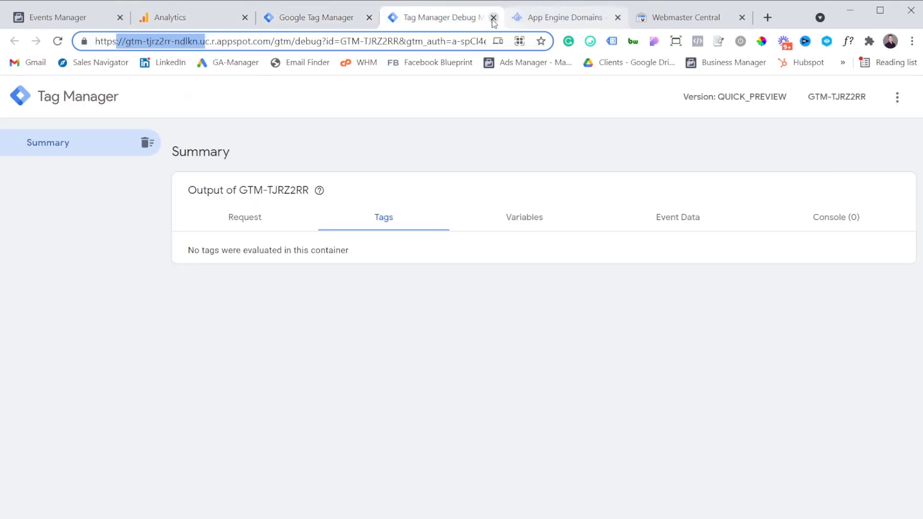
pyautogui.click(313, 18)
pyautogui.click(211, 99)
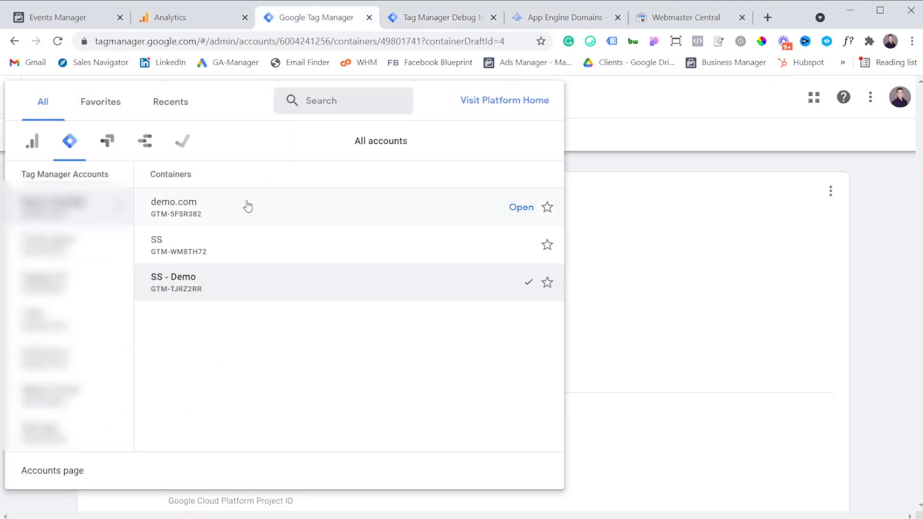
pyautogui.click(246, 210)
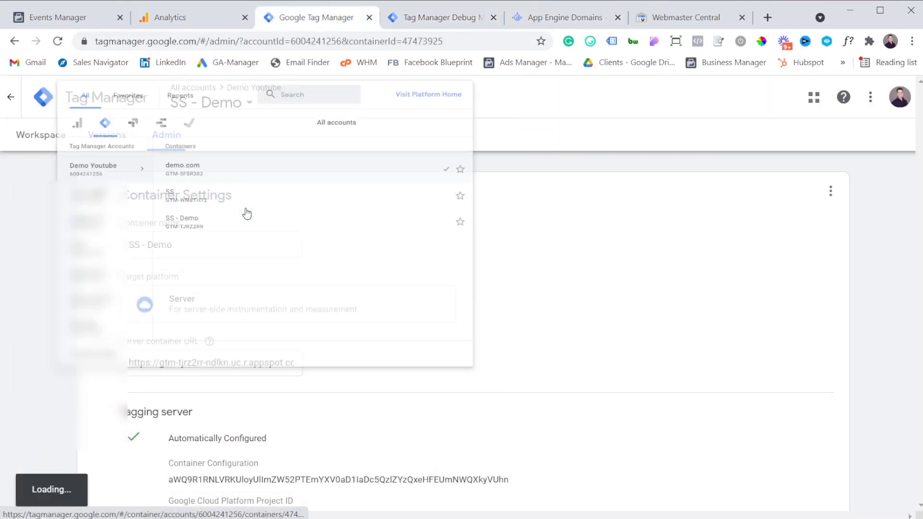
pyautogui.click(65, 140)
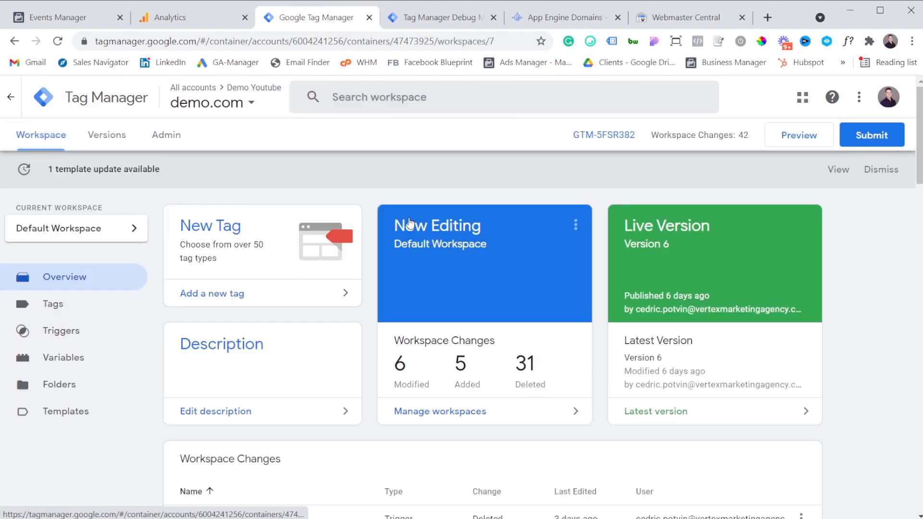
pyautogui.click(123, 300)
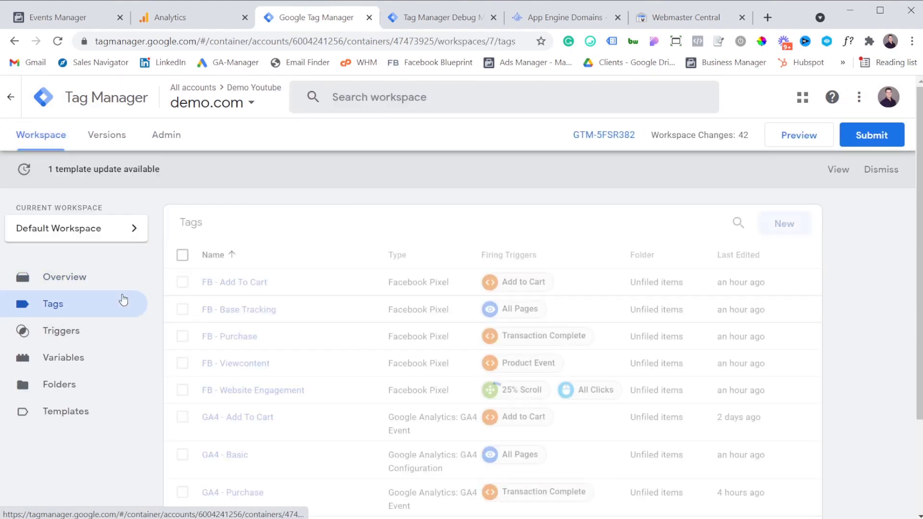
pyautogui.scroll(-2, 323, 319)
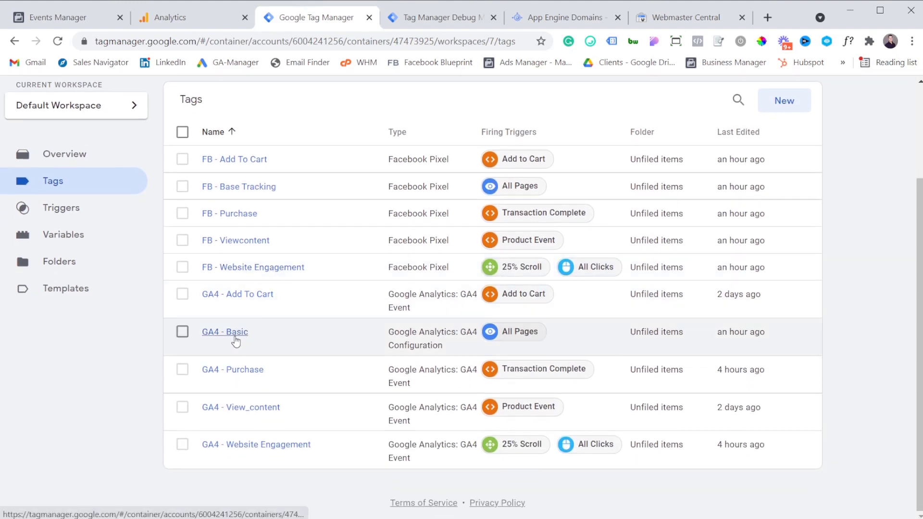
pyautogui.click(235, 338)
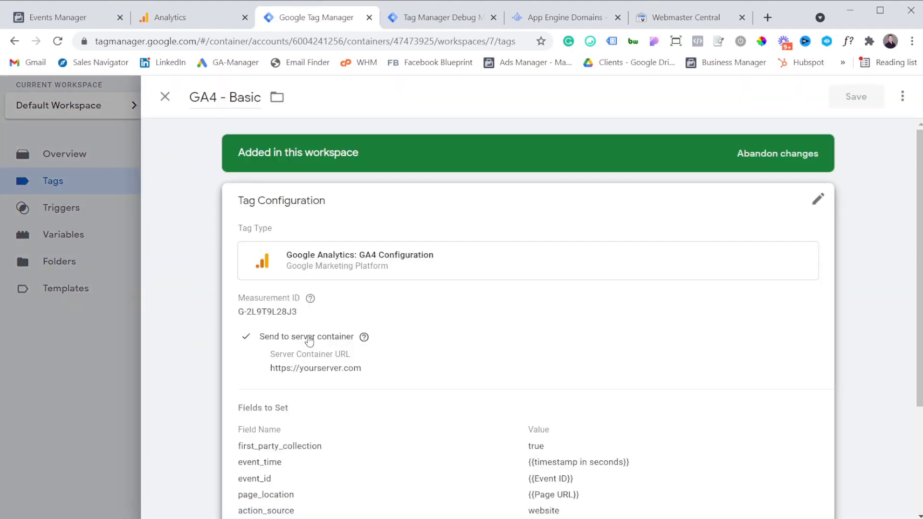
pyautogui.scroll(-3, 336, 341)
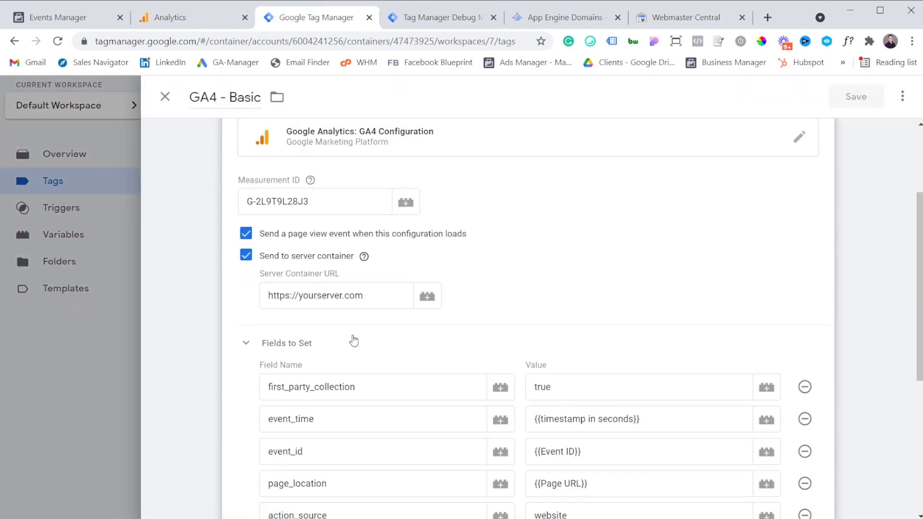
pyautogui.moveTo(372, 295); pyautogui.dragTo(267, 303)
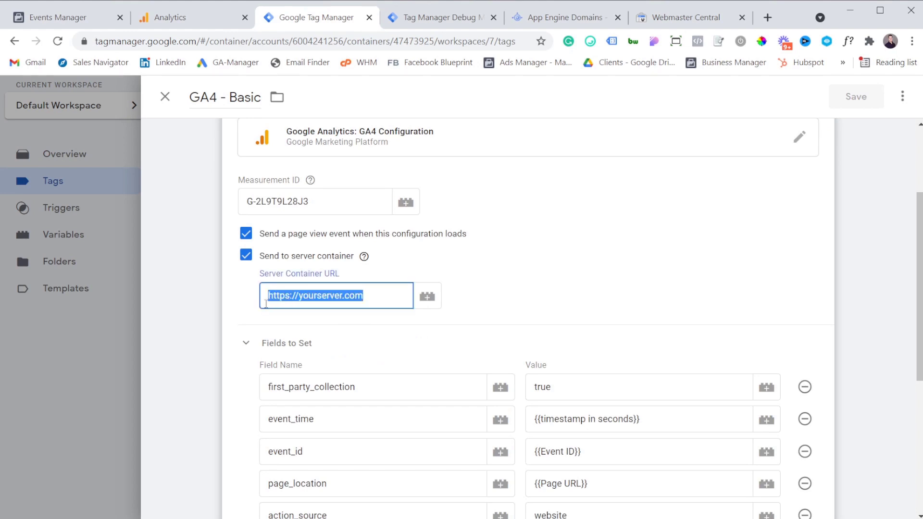
pyautogui.hotkey('ctrl', 'v')
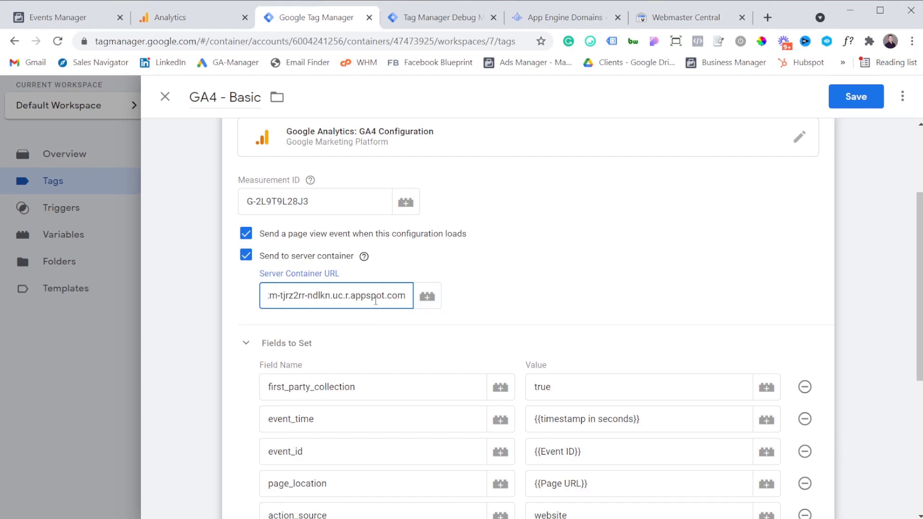
pyautogui.click(848, 97)
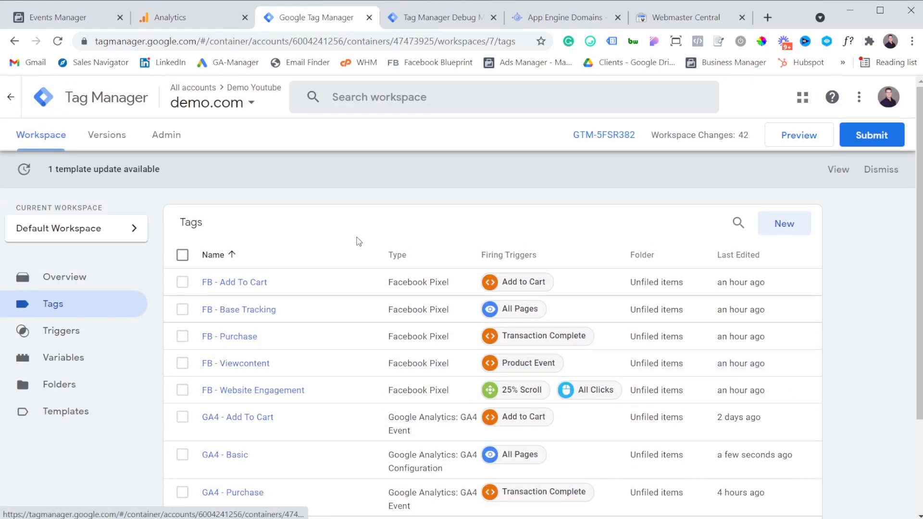
# Open the SS - Demo container in a duplicate browser tab beside demo.com and close the old Tag Manager debug tab
pyautogui.rightClick(321, 18)
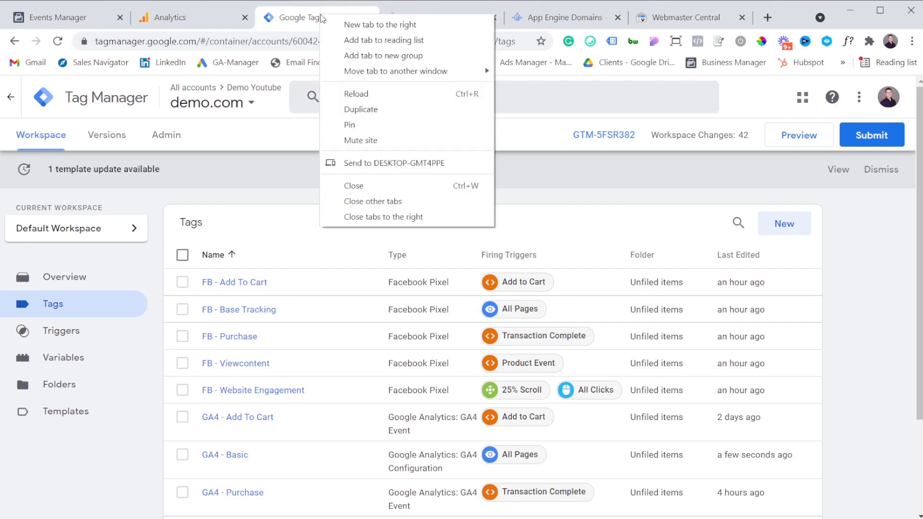
pyautogui.click(376, 109)
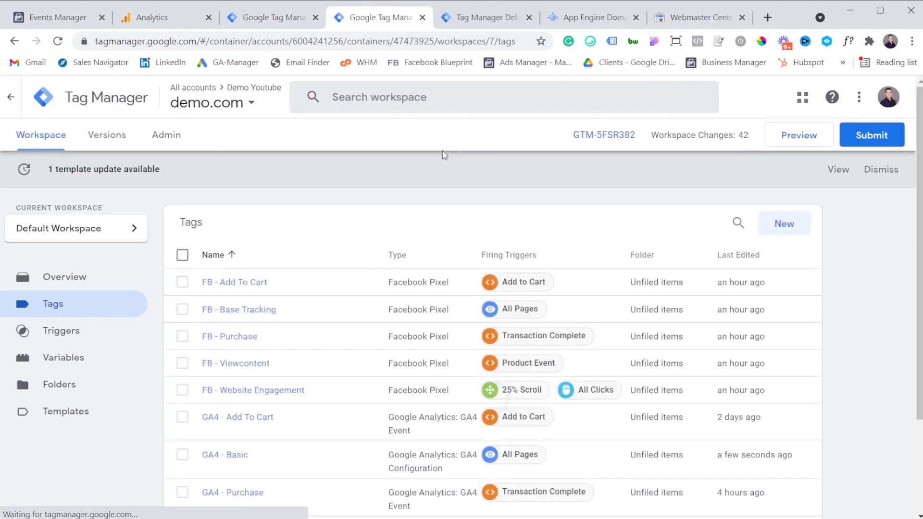
pyautogui.click(213, 103)
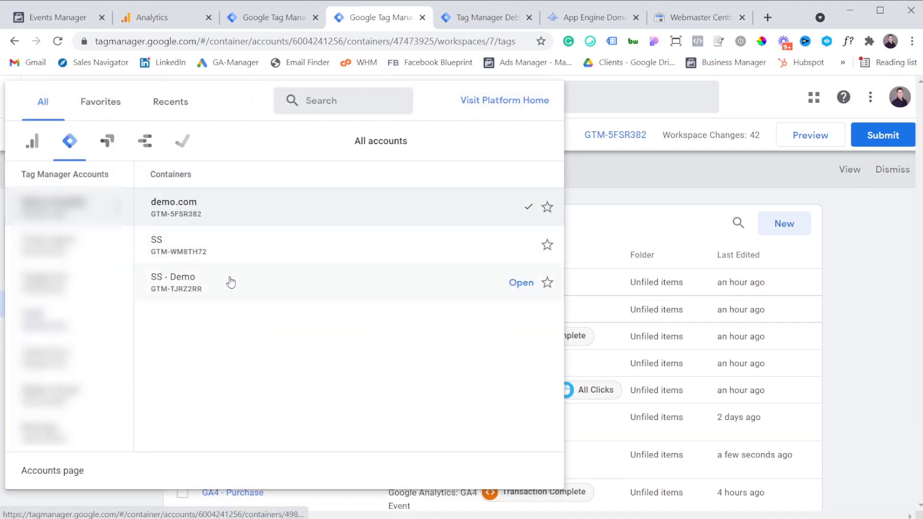
pyautogui.click(228, 287)
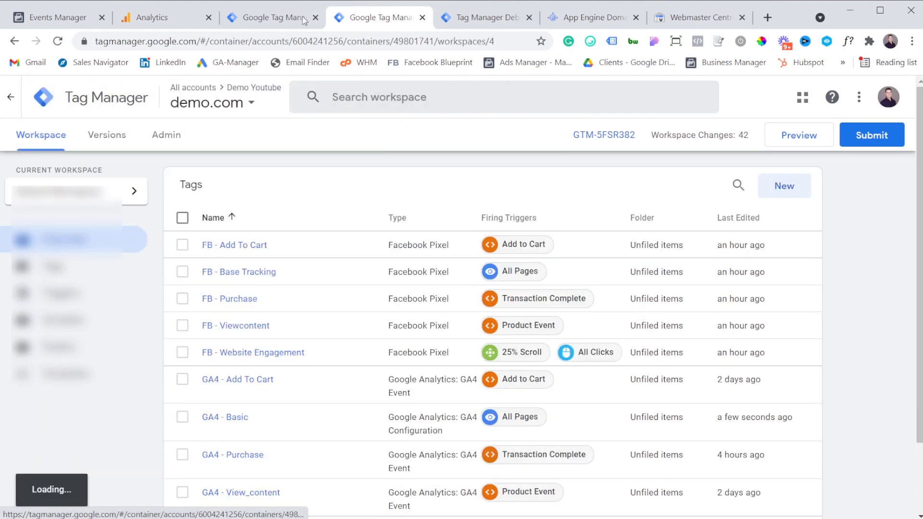
pyautogui.click(271, 17)
pyautogui.click(529, 18)
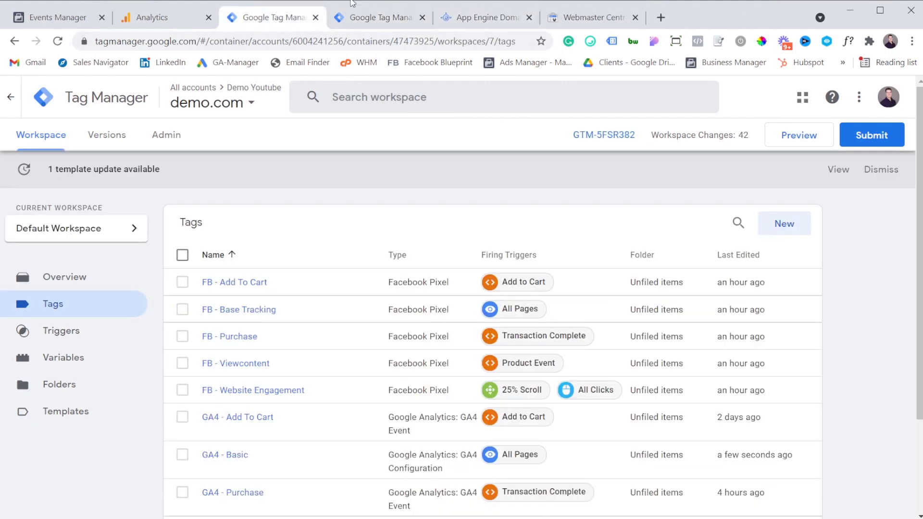
pyautogui.click(380, 18)
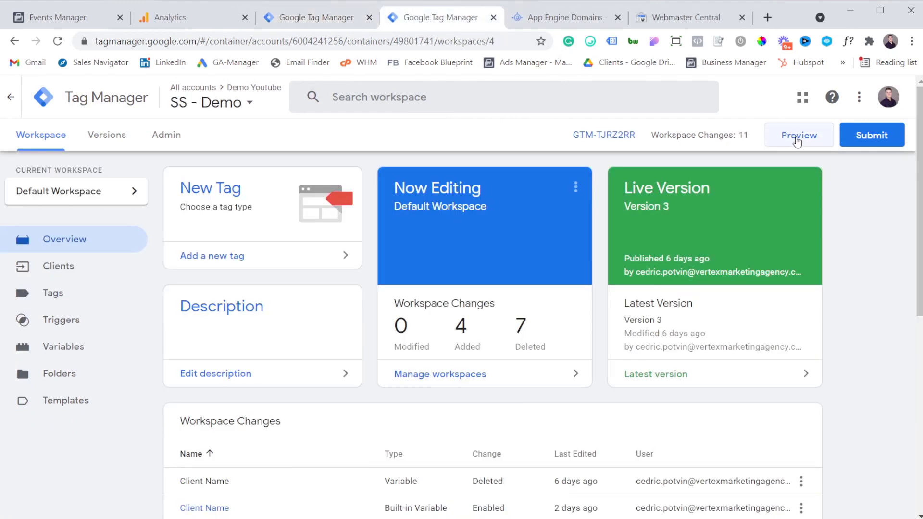
# Start preview mode for the SS - Demo server container and the demo.com container, connecting Tag Assistant to the demo store
pyautogui.click(797, 141)
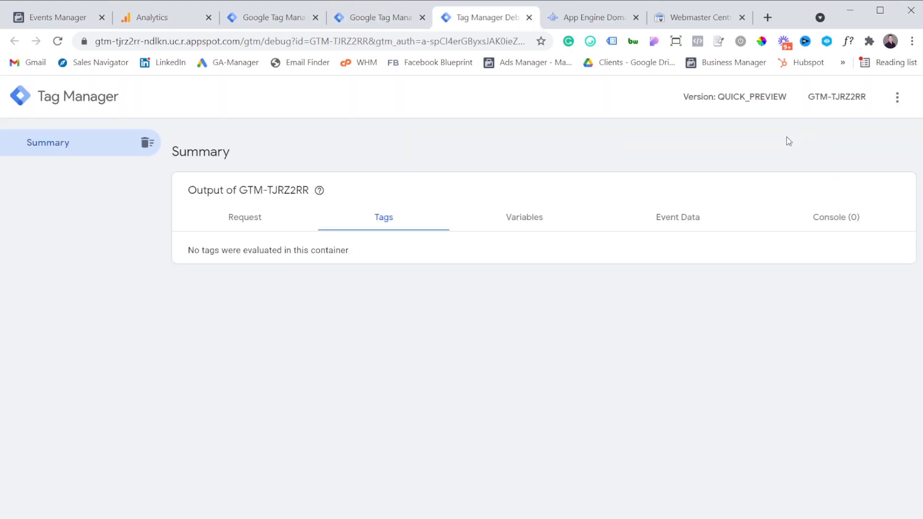
pyautogui.click(376, 18)
pyautogui.click(291, 18)
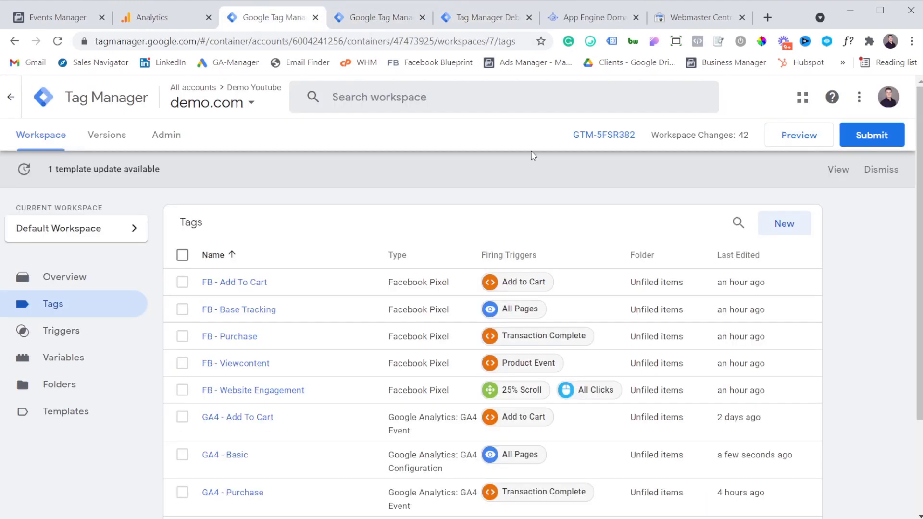
pyautogui.click(795, 139)
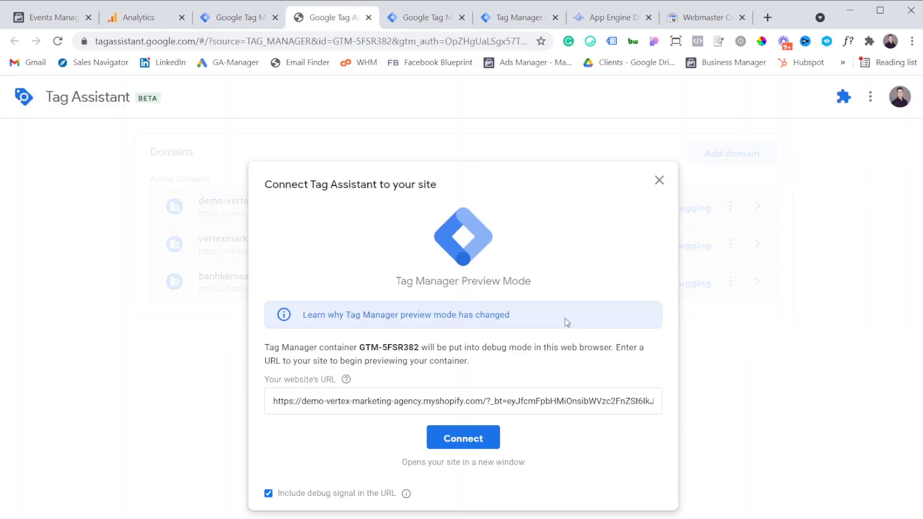
pyautogui.click(463, 437)
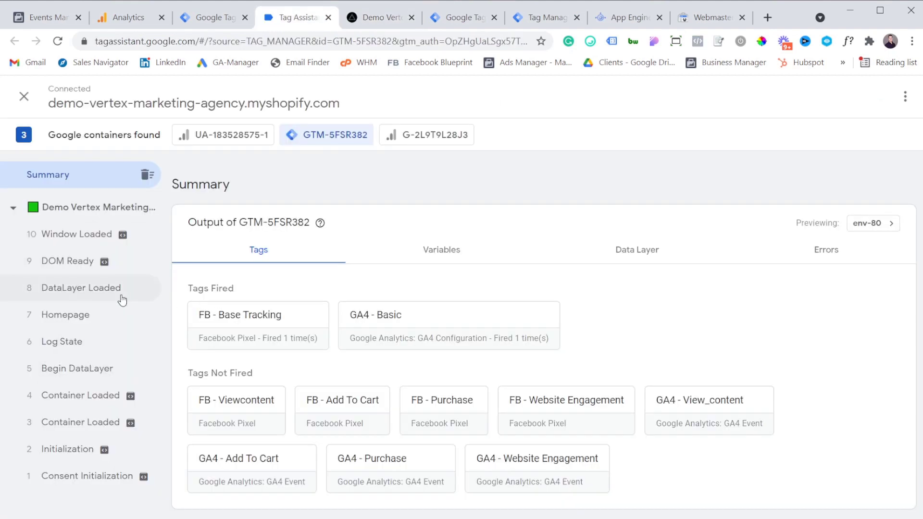
# Check the page_view event in the server container's preview, then inspect the server PageView event's details in Facebook's Test Events
pyautogui.click(533, 19)
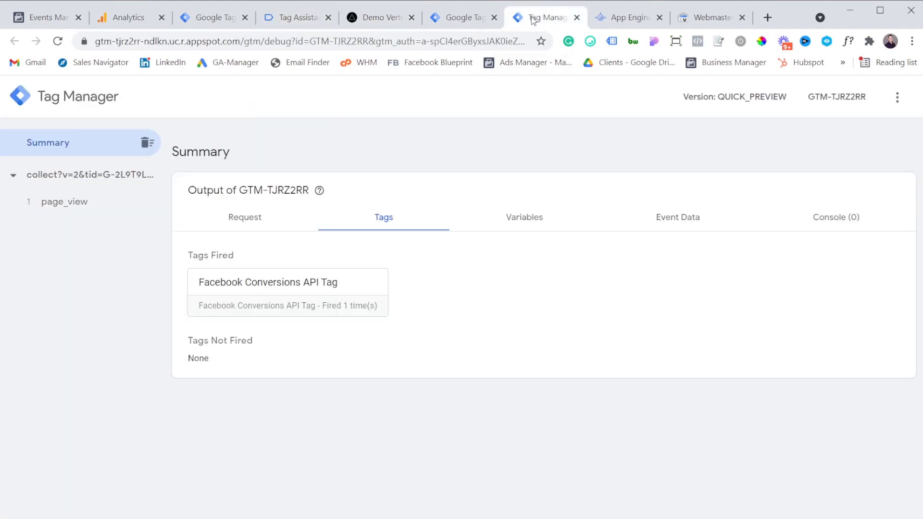
pyautogui.click(86, 203)
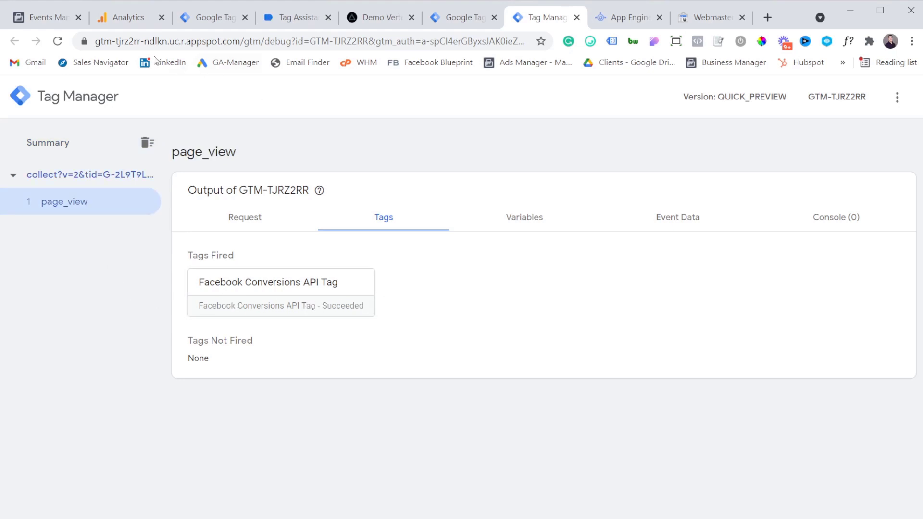
pyautogui.click(40, 23)
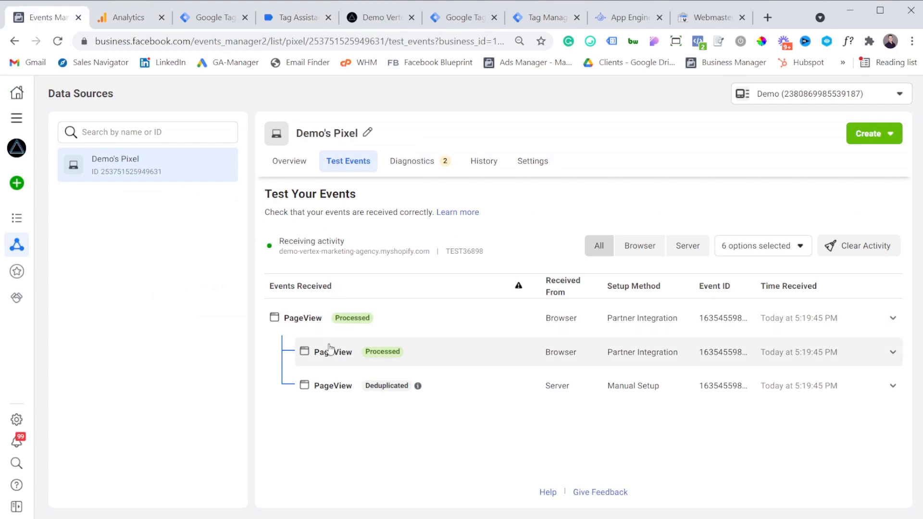
pyautogui.click(583, 362)
pyautogui.click(579, 360)
pyautogui.click(569, 397)
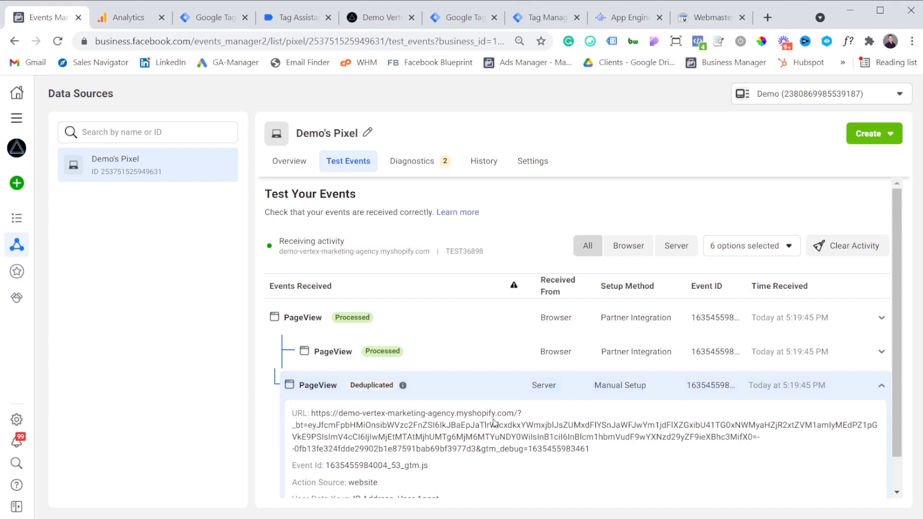
pyautogui.scroll(-1, 493, 408)
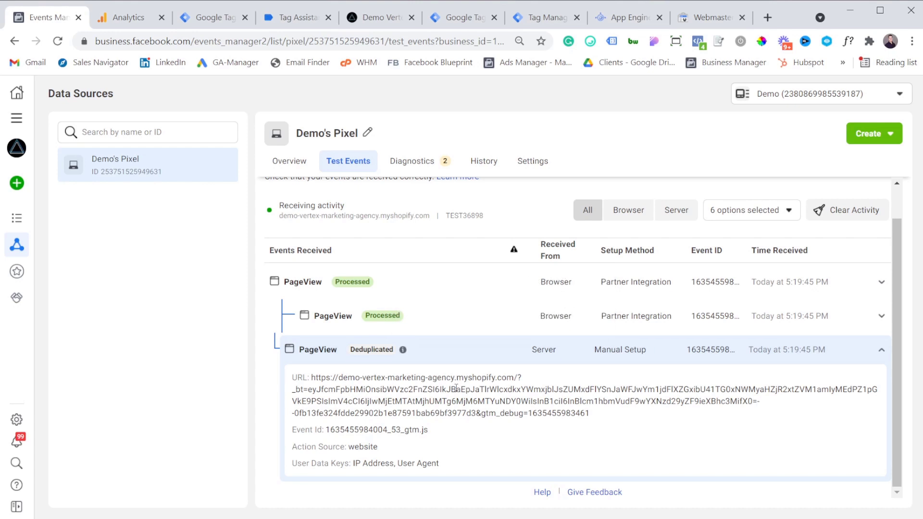
pyautogui.click(405, 342)
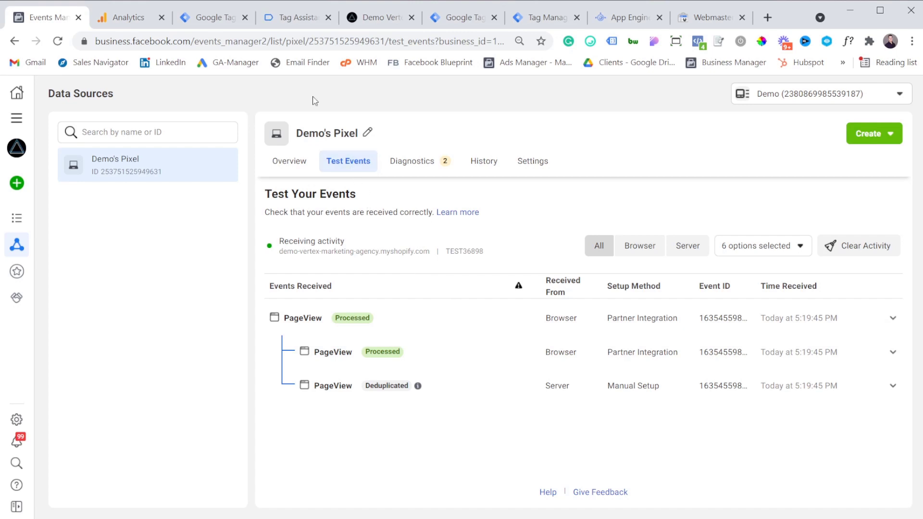
# Scroll down the demo store's homepage to trigger engagement tracking and review the received events in Facebook's Test Events
pyautogui.click(370, 18)
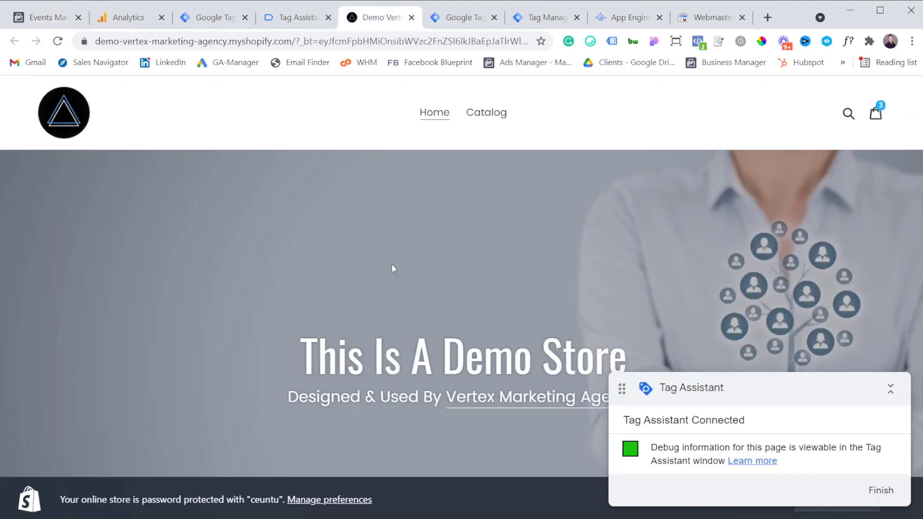
pyautogui.scroll(-10, 392, 263)
pyautogui.scroll(-15, 393, 264)
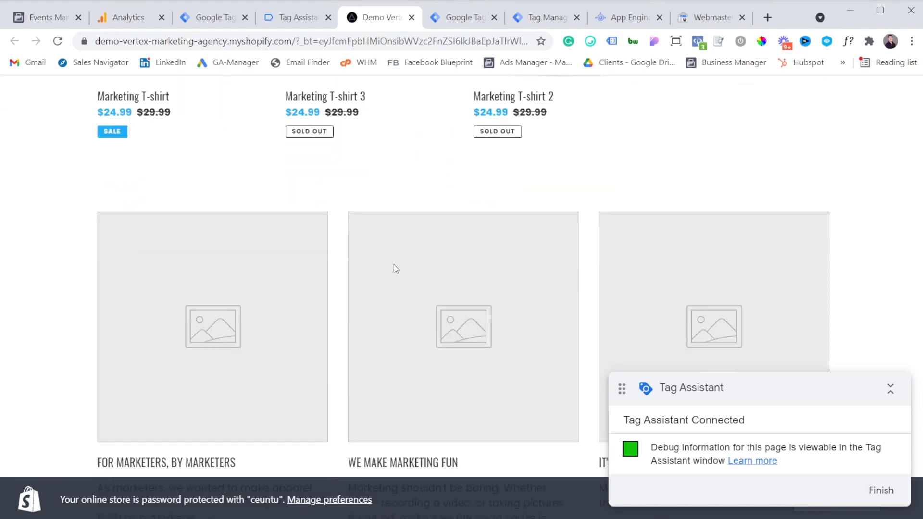
pyautogui.scroll(-5, 399, 264)
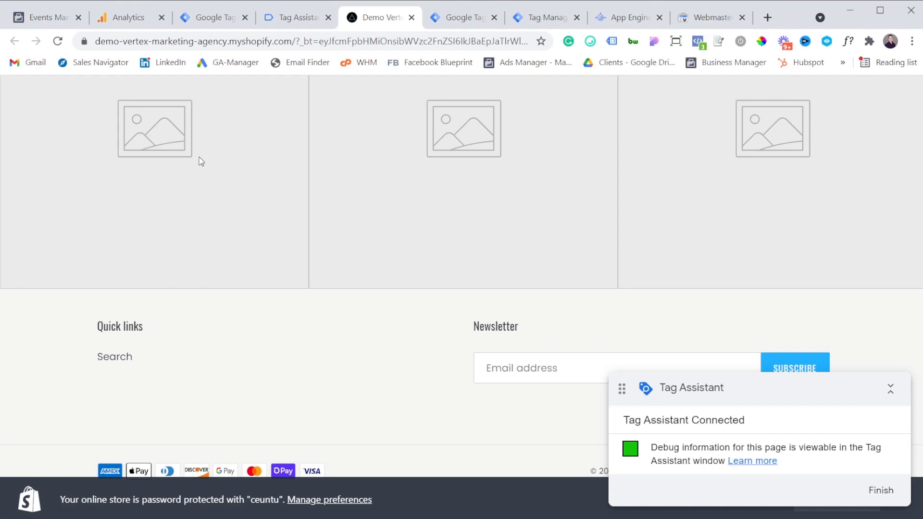
pyautogui.click(63, 13)
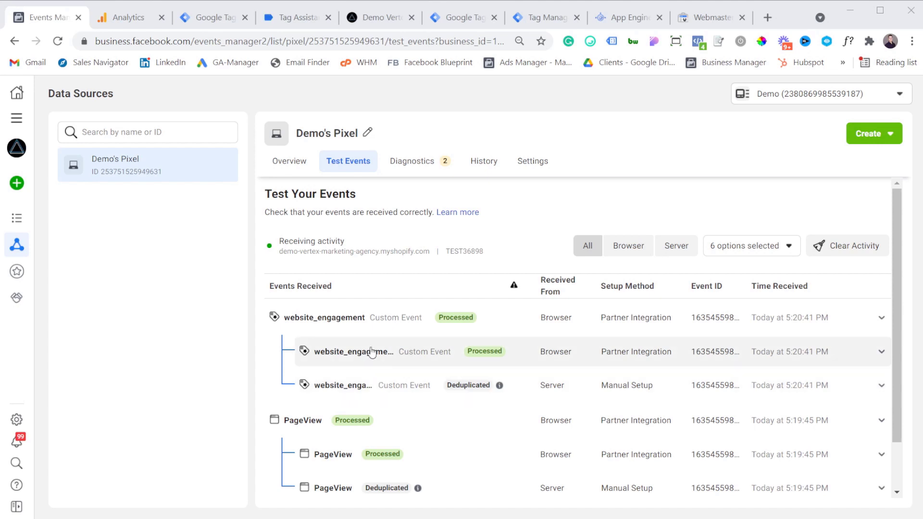
pyautogui.moveTo(19, 269)
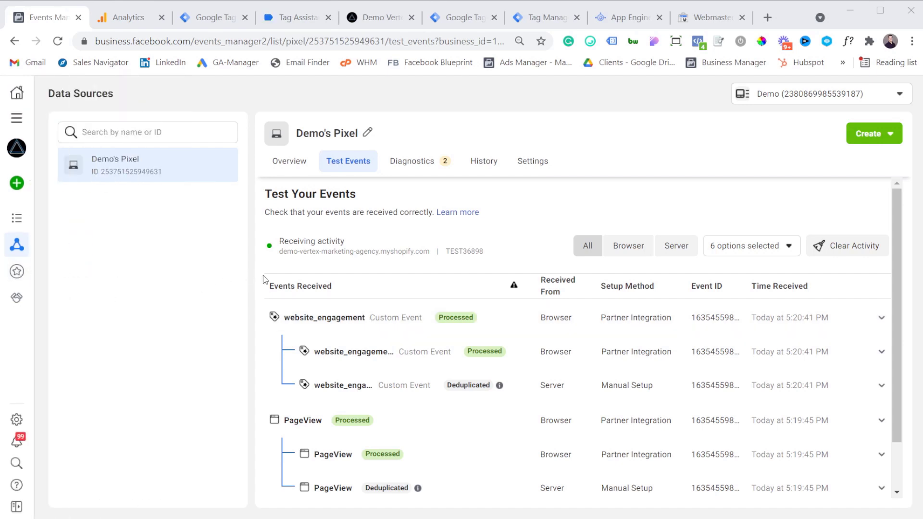
pyautogui.scroll(-2, 265, 281)
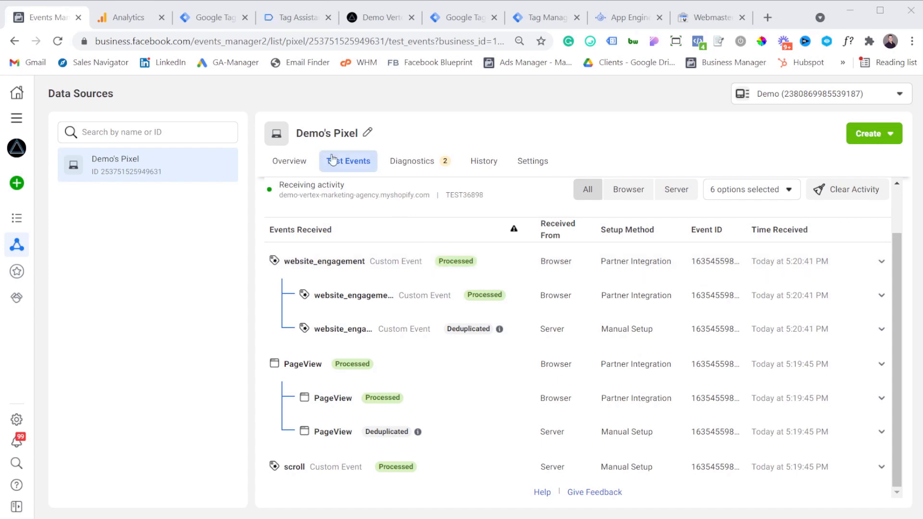
# Return to the demo store, view its homepage source code and search it for "google"
pyautogui.click(223, 23)
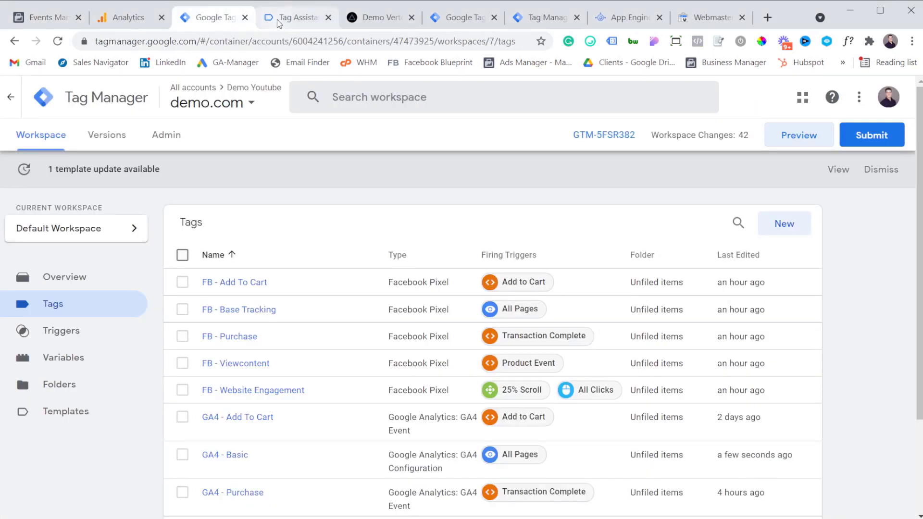
pyautogui.click(454, 19)
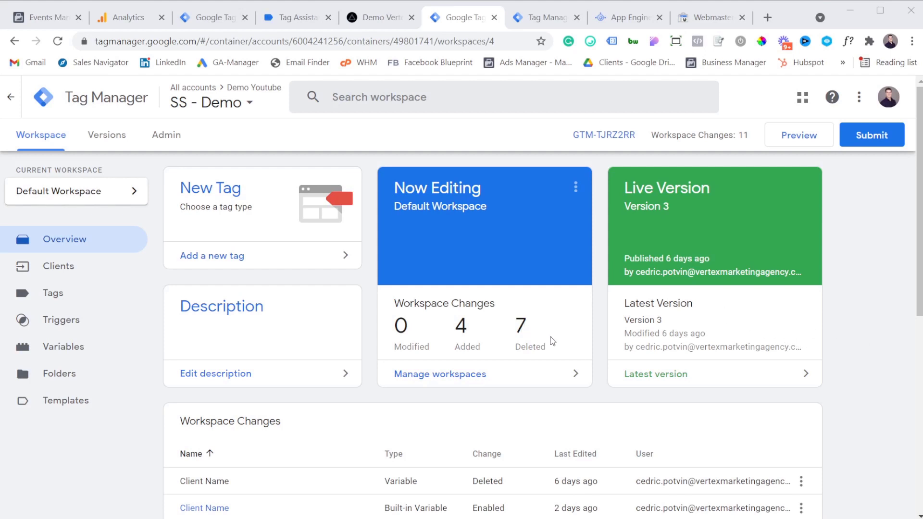
pyautogui.click(389, 23)
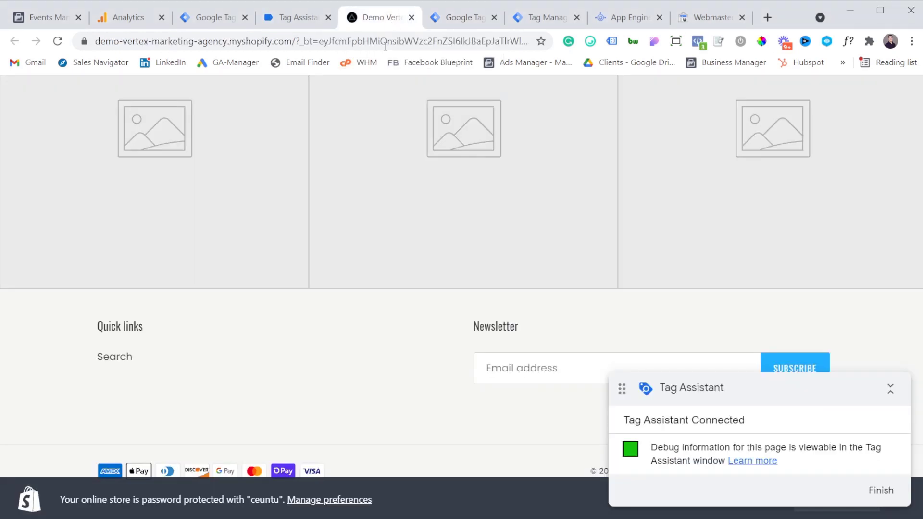
pyautogui.scroll(10, 515, 351)
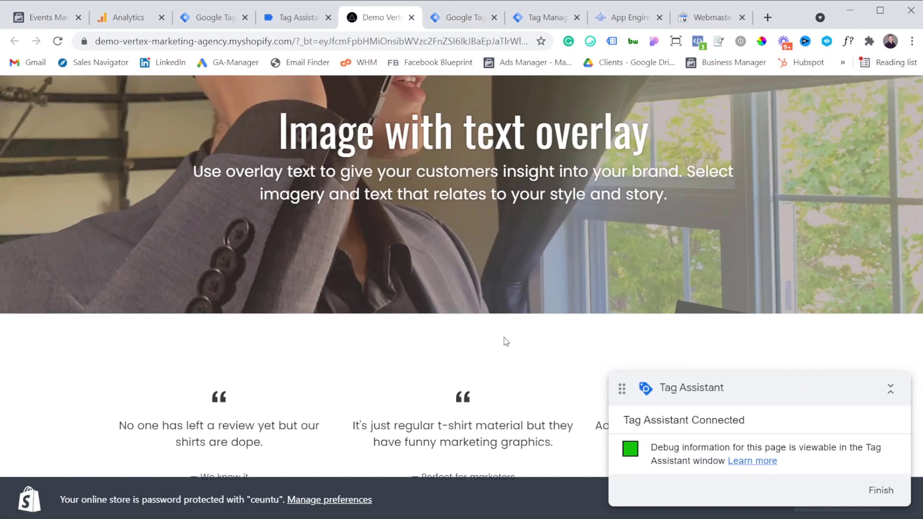
pyautogui.hotkey('ctrl', 'u')
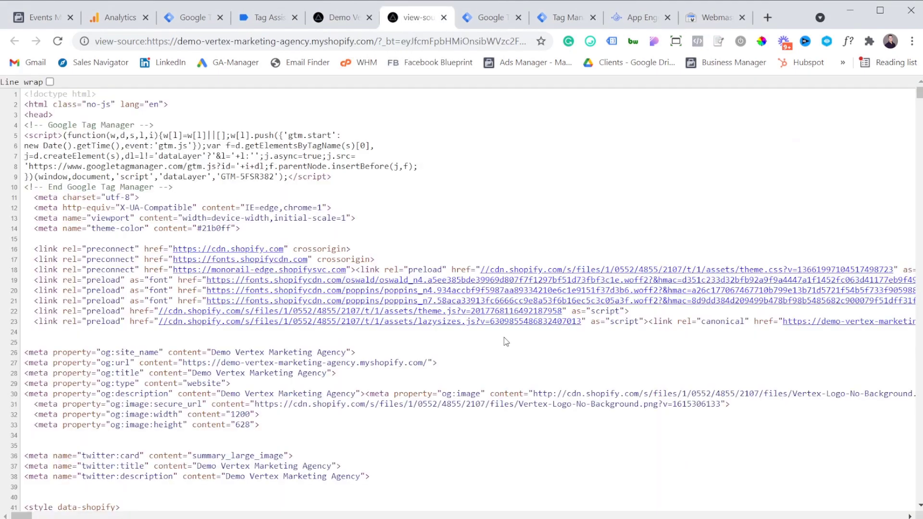
pyautogui.hotkey('ctrl', 'f')
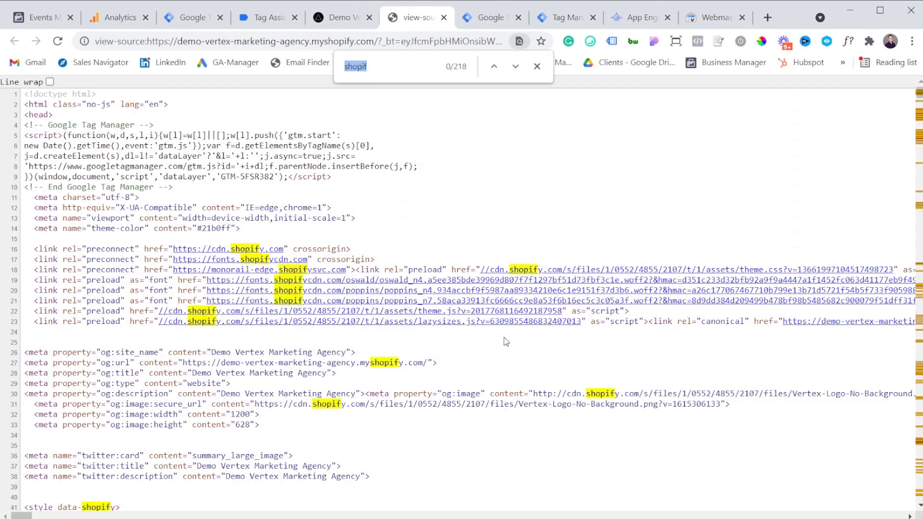
pyautogui.press('BackSpace')
pyautogui.write('google')
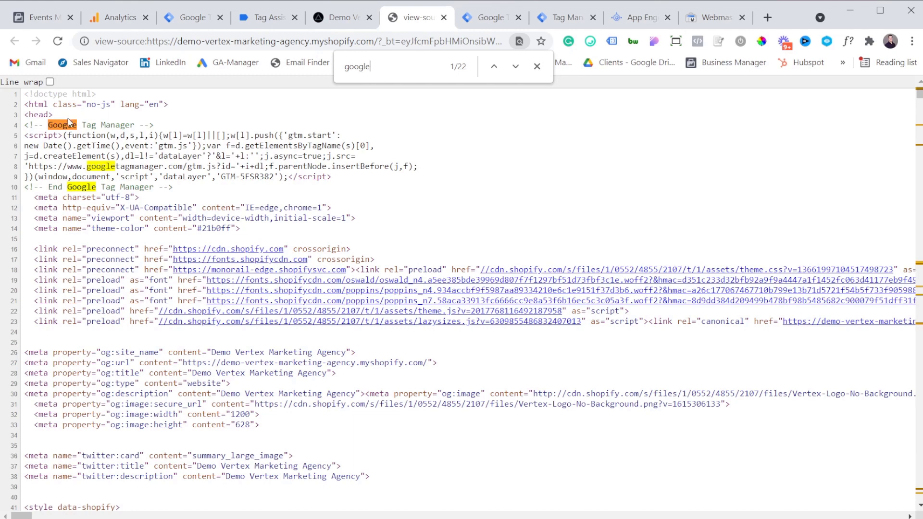
pyautogui.moveTo(26, 125); pyautogui.dragTo(107, 157)
pyautogui.click(108, 166)
pyautogui.moveTo(30, 166); pyautogui.dragTo(177, 165)
pyautogui.click(176, 164)
pyautogui.moveTo(38, 137); pyautogui.dragTo(96, 166)
pyautogui.click(95, 166)
pyautogui.moveTo(67, 166); pyautogui.dragTo(182, 163)
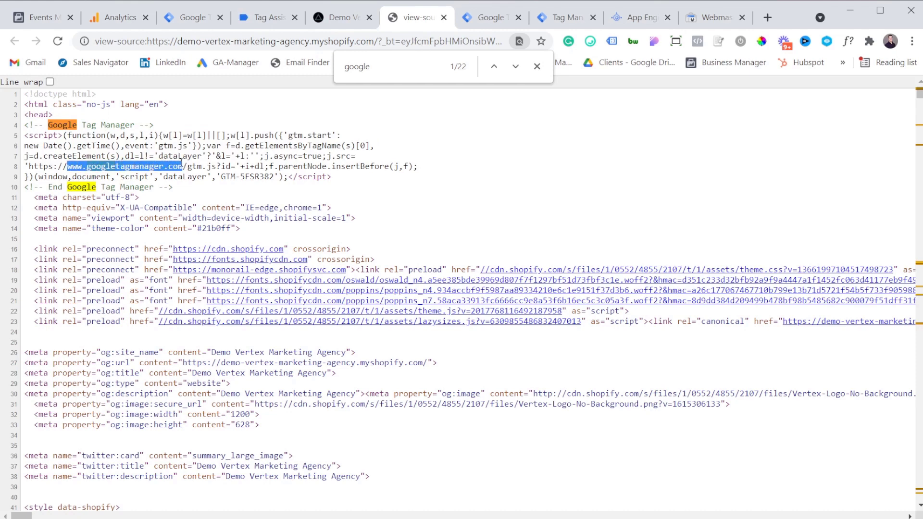
pyautogui.click(94, 166)
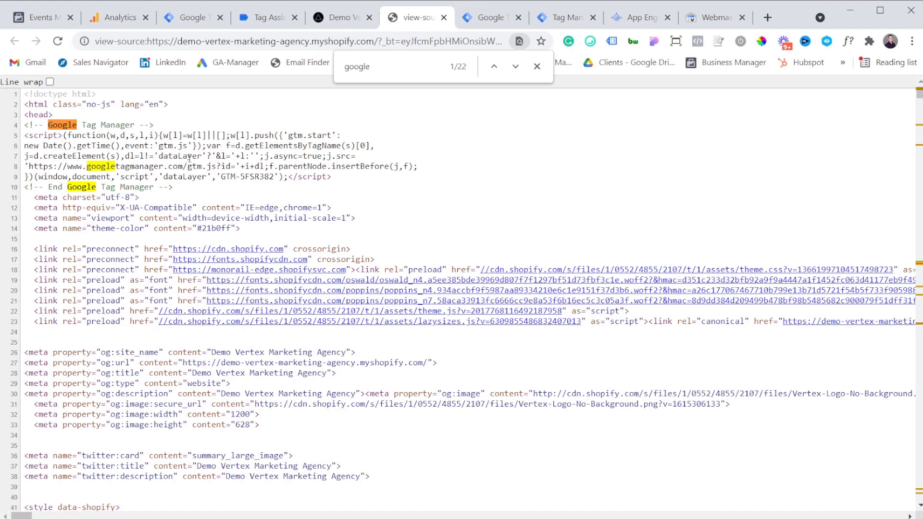
# In SS - Demo, start a new client of type Google Tag Manager: Web Container and add an empty allowed container ID row
pyautogui.click(179, 22)
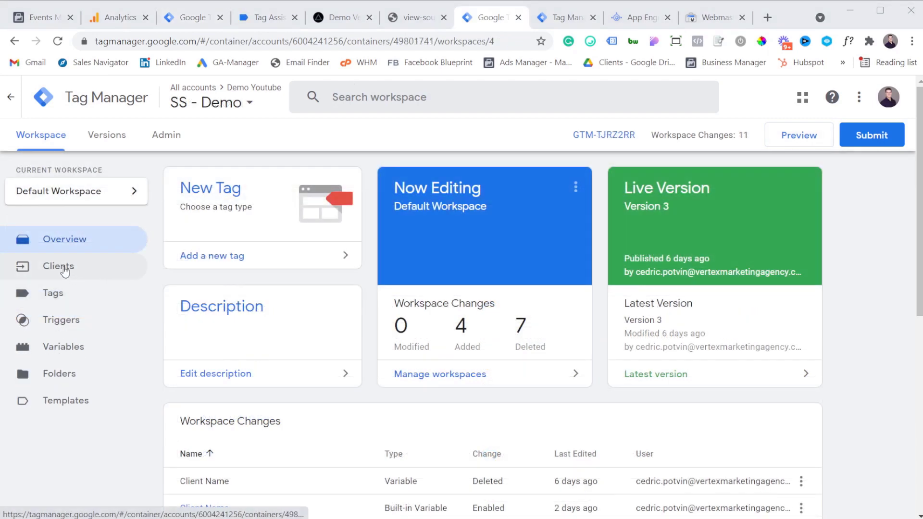
pyautogui.click(64, 271)
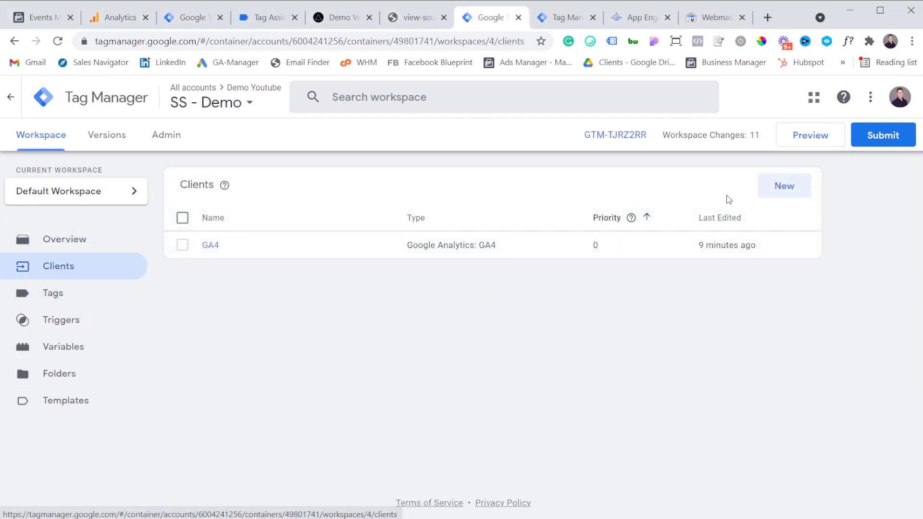
pyautogui.click(780, 191)
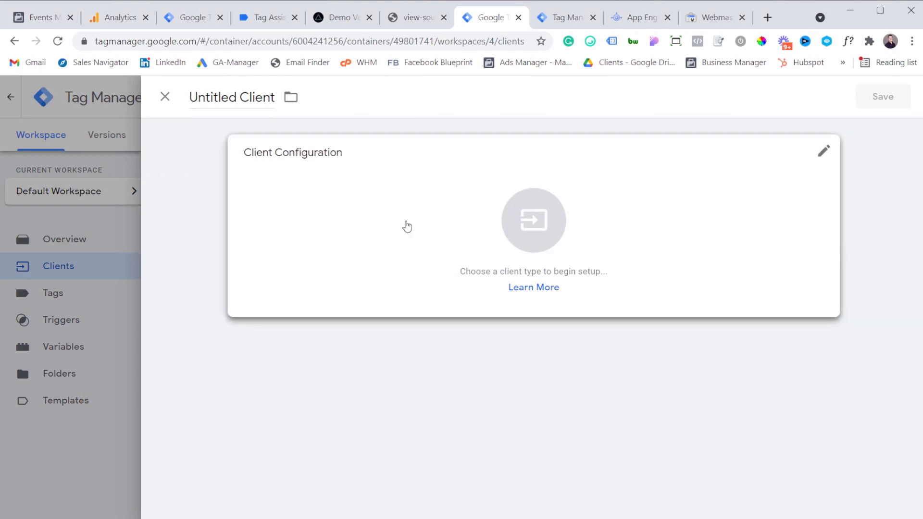
pyautogui.click(432, 225)
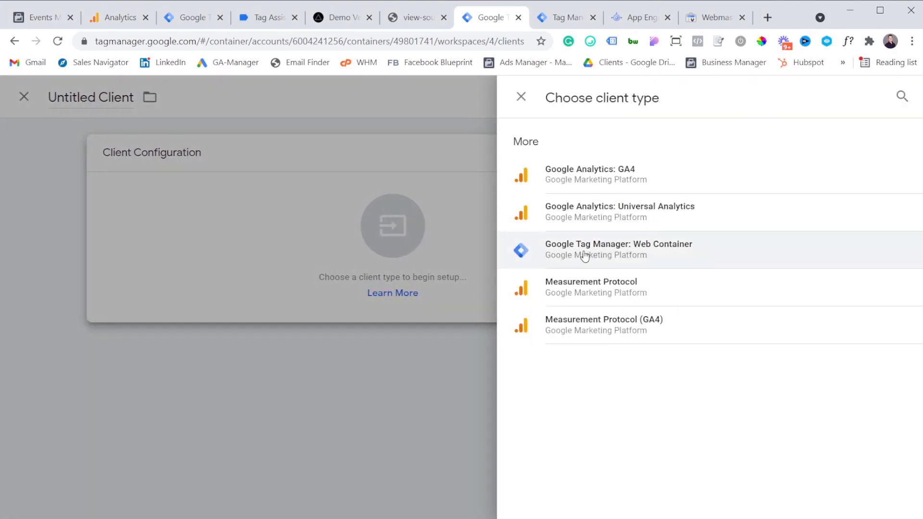
pyautogui.click(649, 257)
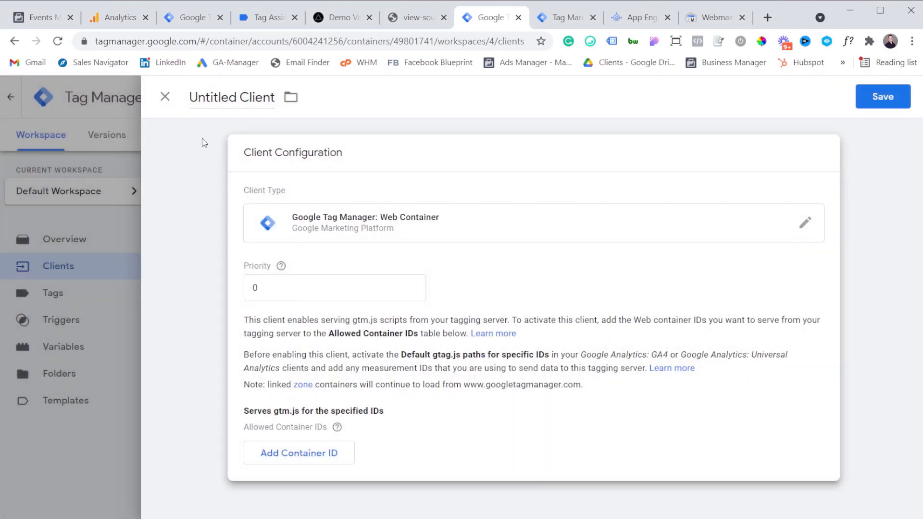
pyautogui.click(294, 452)
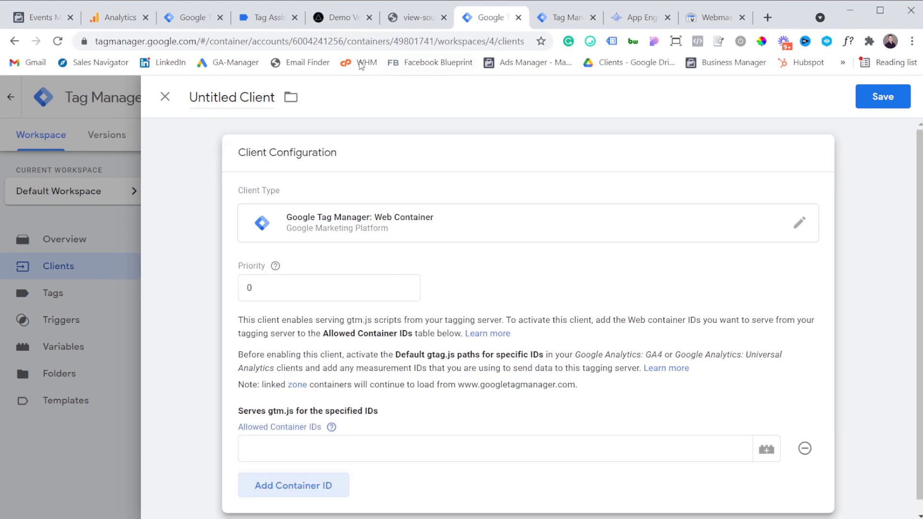
# Copy demo.com's container ID GTM-5FSR382 into the new client's allowed container IDs and save it as Google Tag Manager Web Container
pyautogui.click(184, 19)
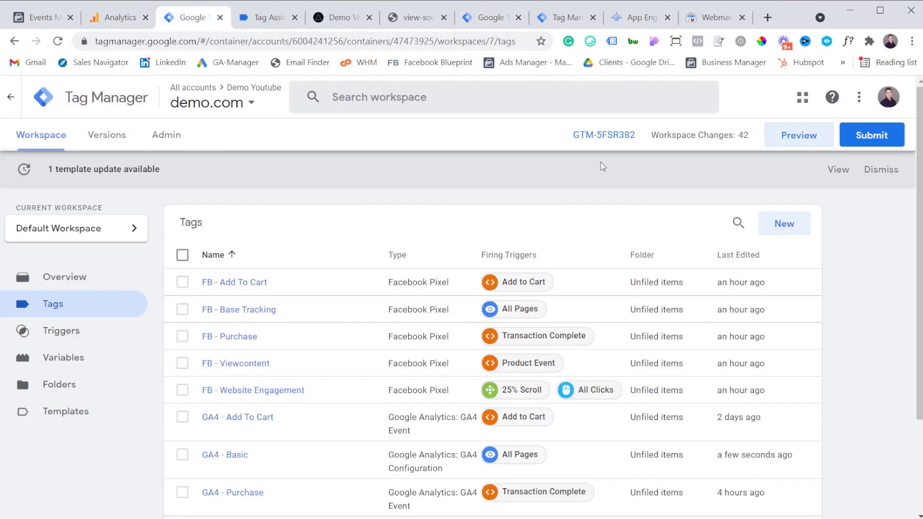
pyautogui.click(618, 141)
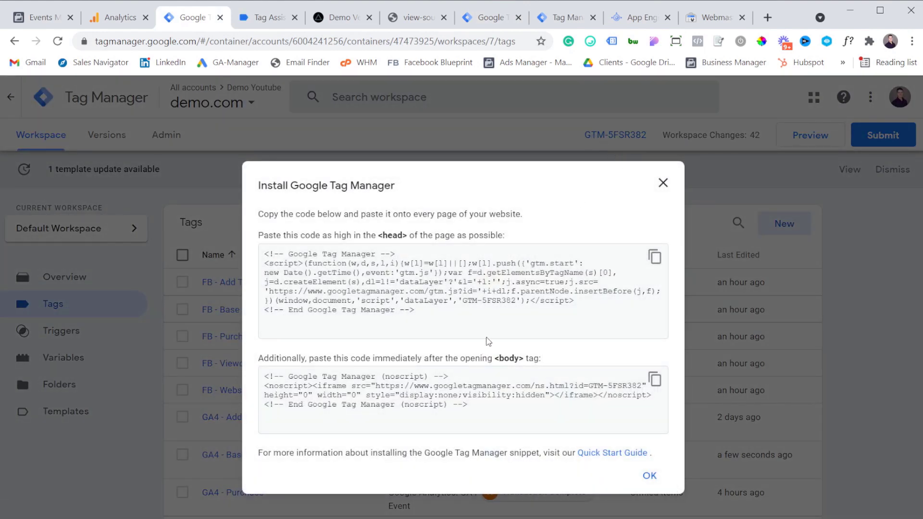
pyautogui.moveTo(466, 300); pyautogui.dragTo(514, 301)
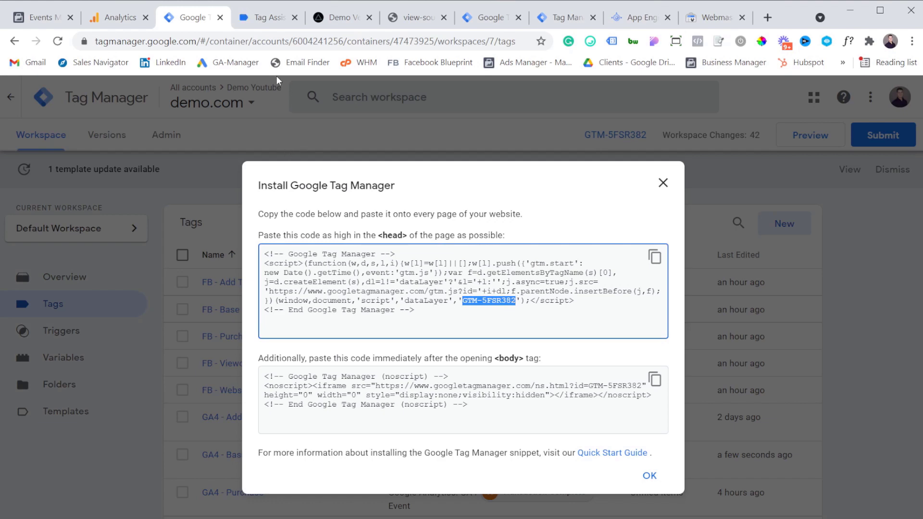
pyautogui.click(490, 17)
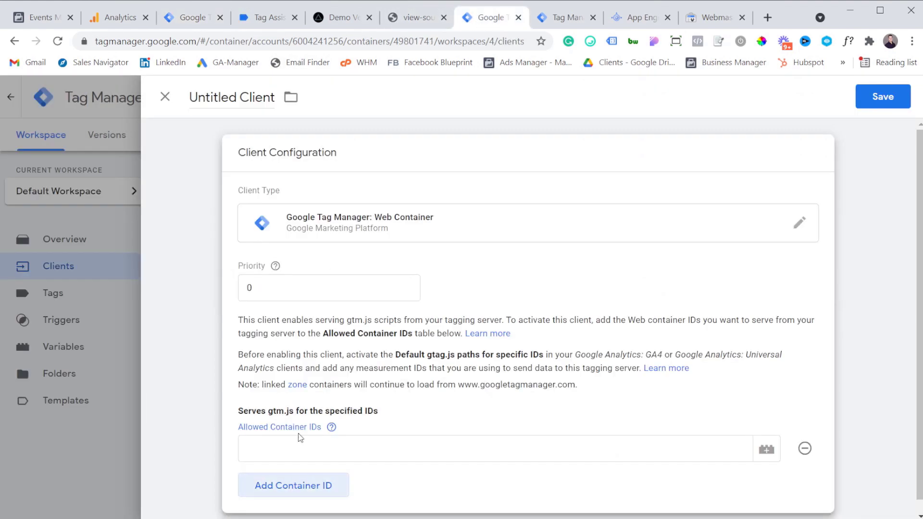
pyautogui.click(299, 448)
pyautogui.write('GTM-5FSR382')
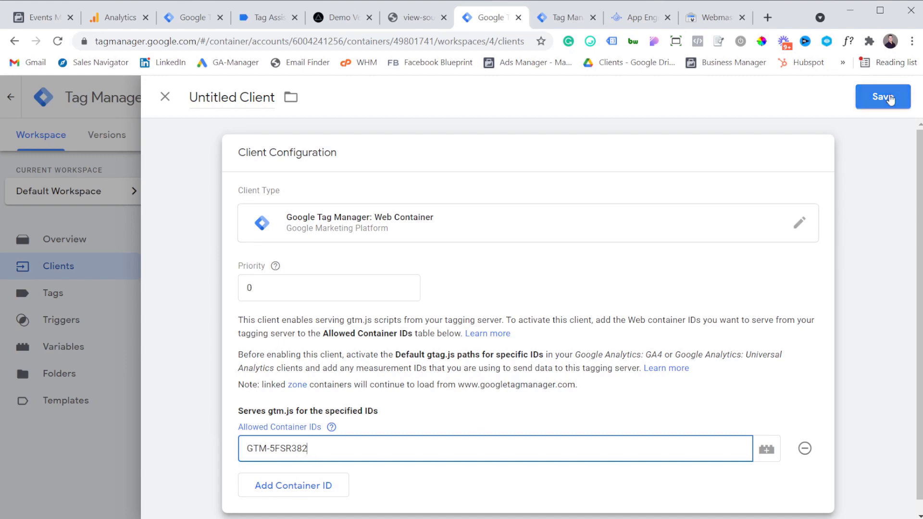
pyautogui.click(881, 96)
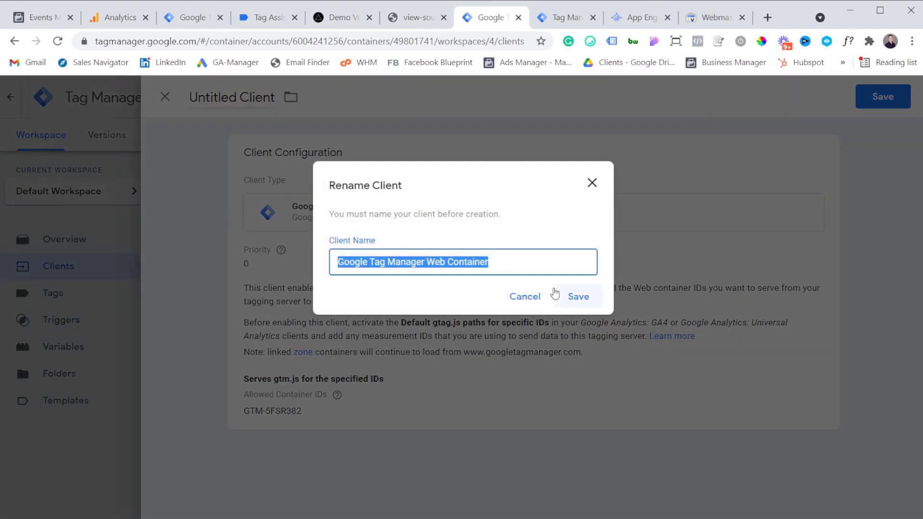
pyautogui.click(579, 297)
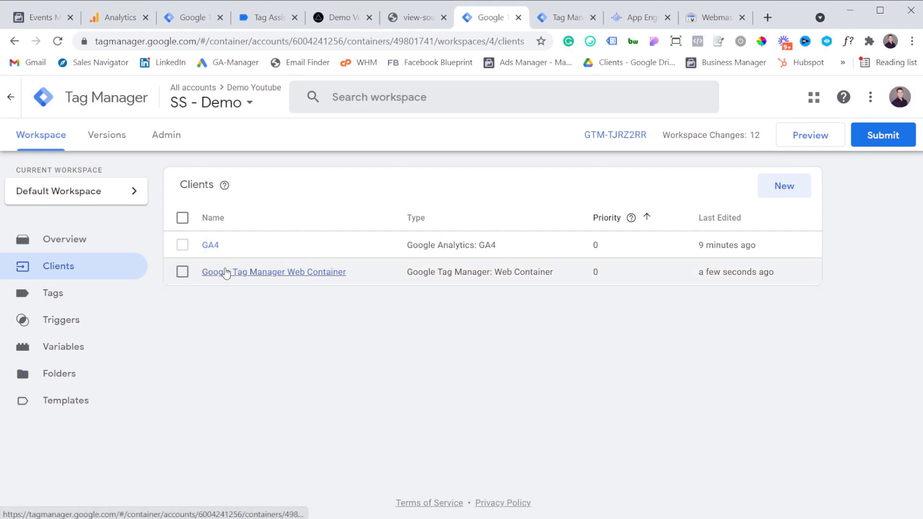
# In the GA4 client, enable Default gtag.js paths for specific IDs and add an empty measurement ID row
pyautogui.click(206, 245)
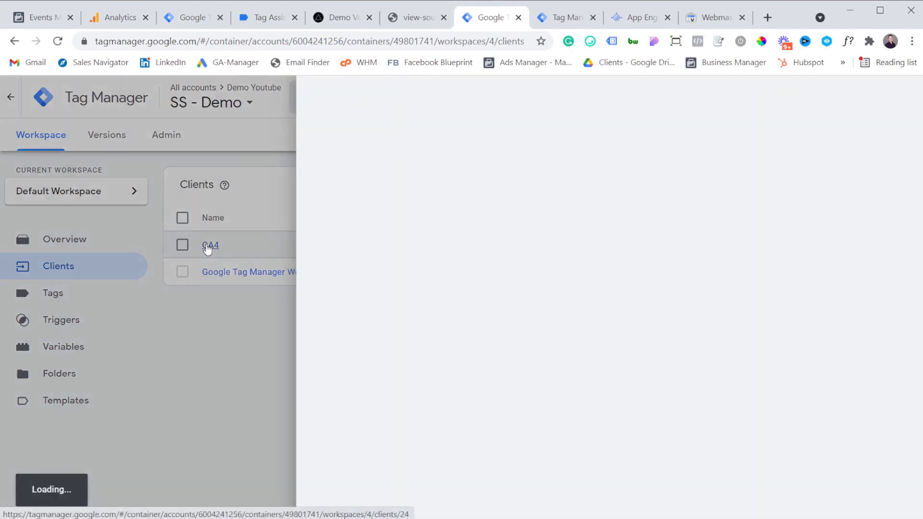
pyautogui.click(474, 316)
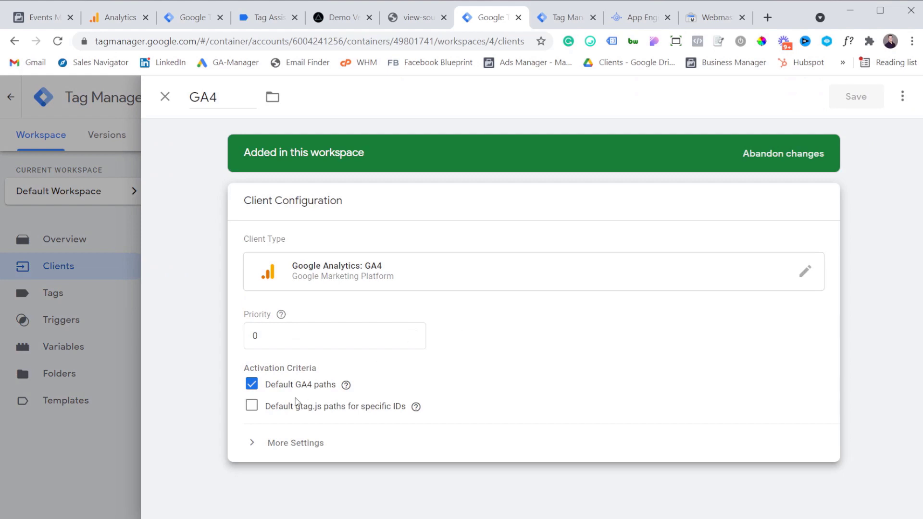
pyautogui.click(252, 406)
pyautogui.scroll(-1, 298, 414)
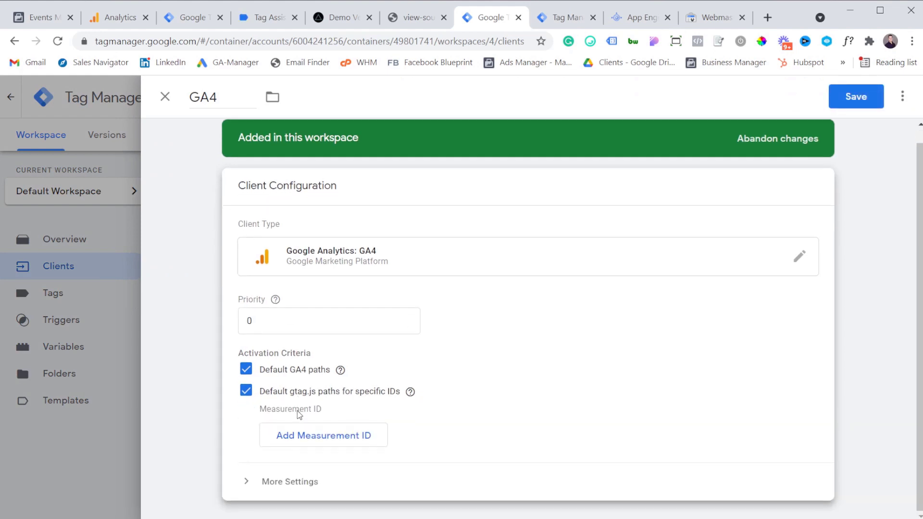
pyautogui.click(328, 441)
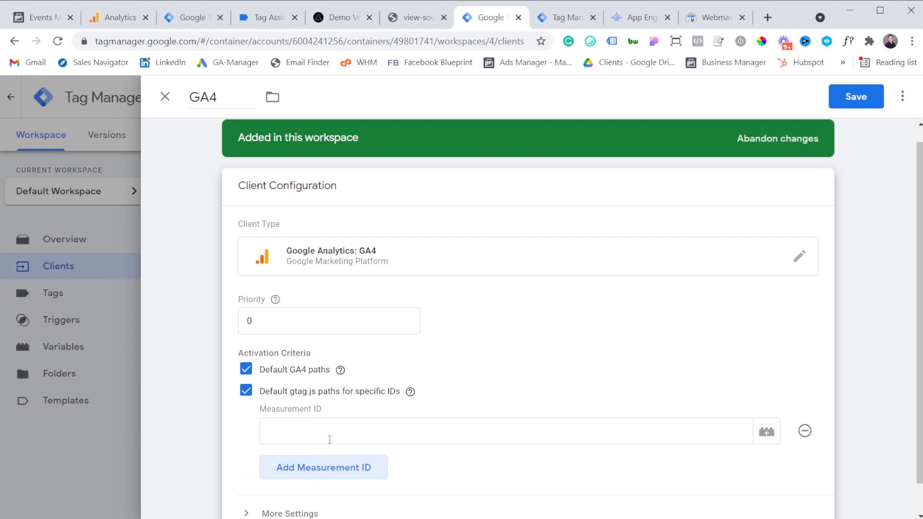
# Copy the Demo web stream's measurement ID G-2L9T9L28J3 from Google Analytics into the GA4 client and save the client
pyautogui.click(112, 18)
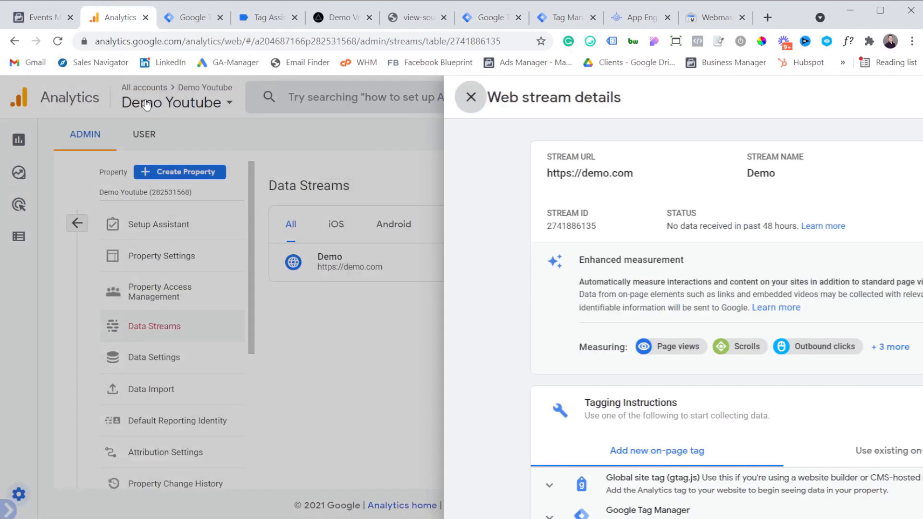
pyautogui.click(146, 105)
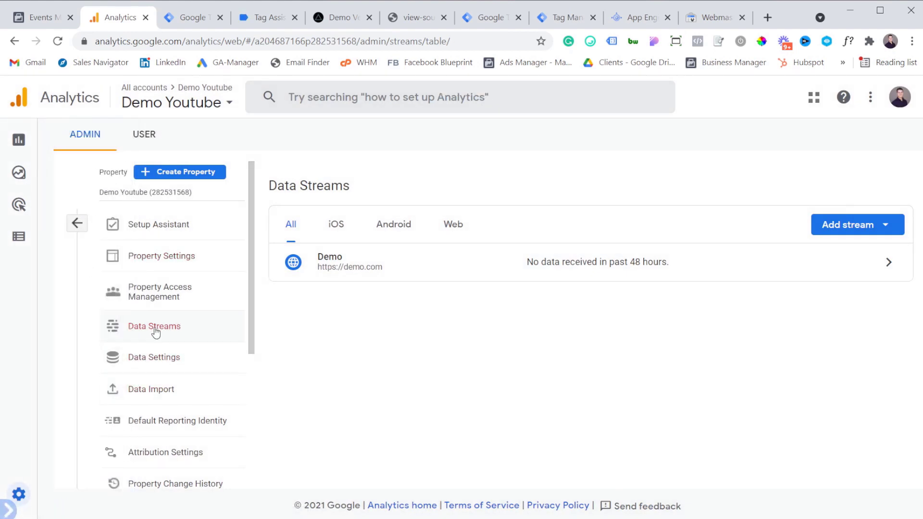
pyautogui.click(437, 269)
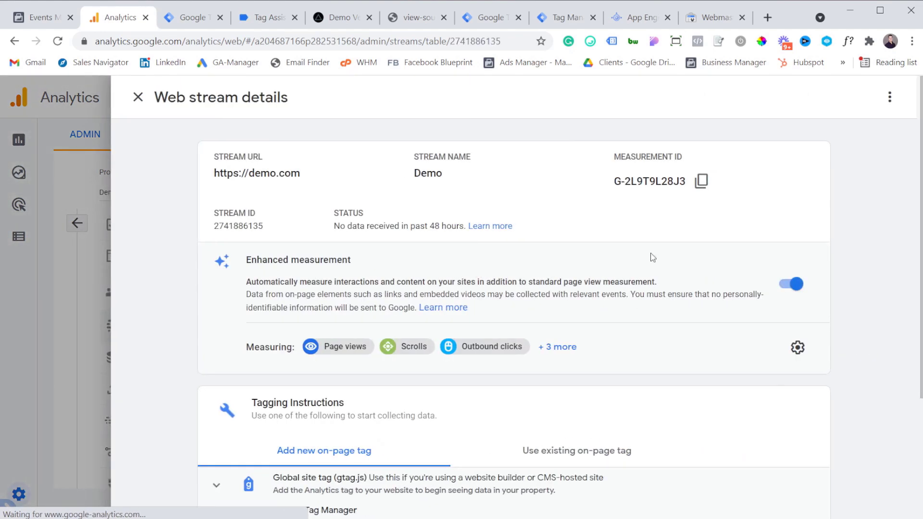
pyautogui.click(702, 183)
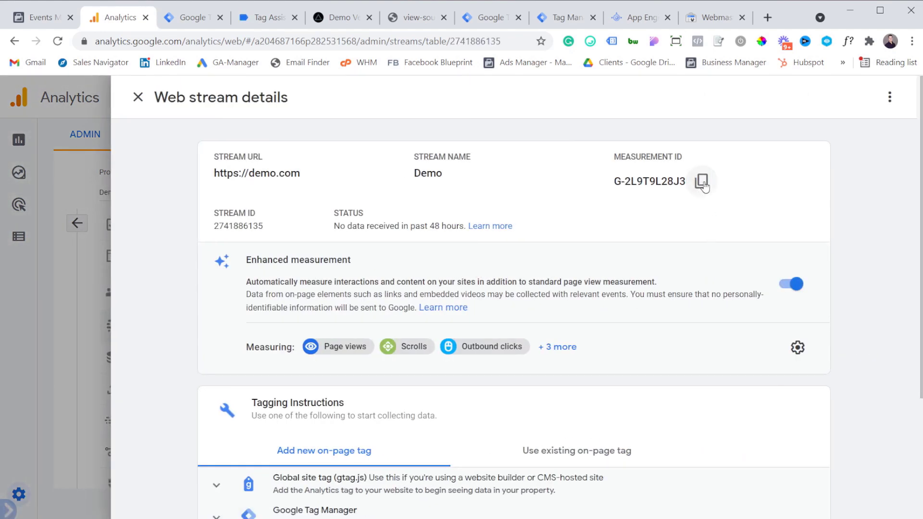
pyautogui.click(506, 21)
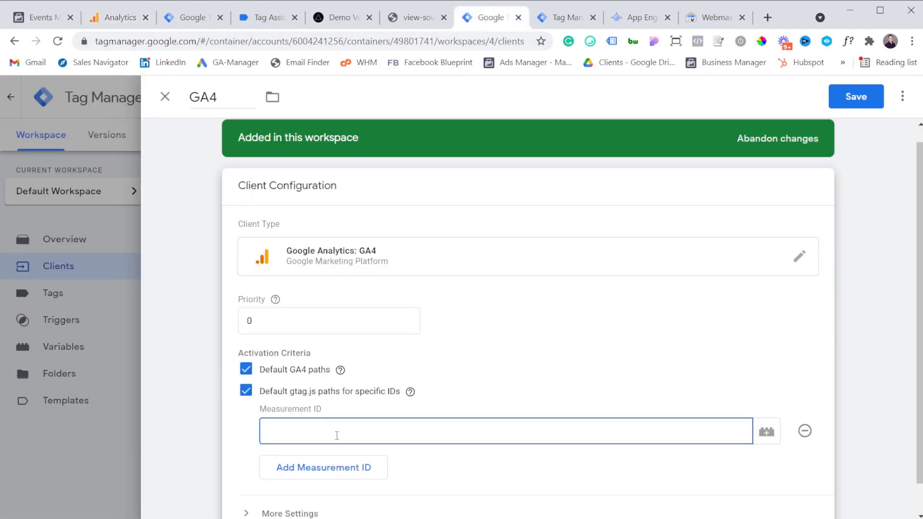
pyautogui.hotkey('ctrl', 'v')
pyautogui.scroll(-1, 487, 447)
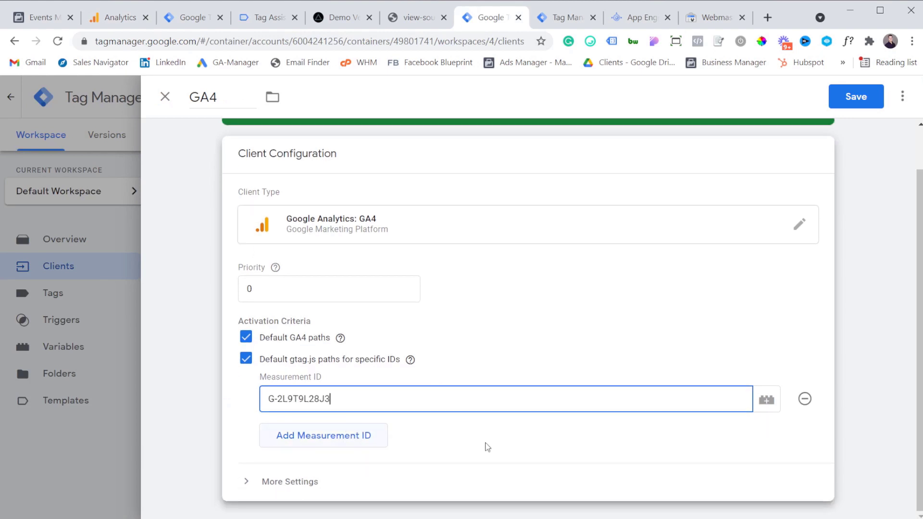
pyautogui.click(860, 103)
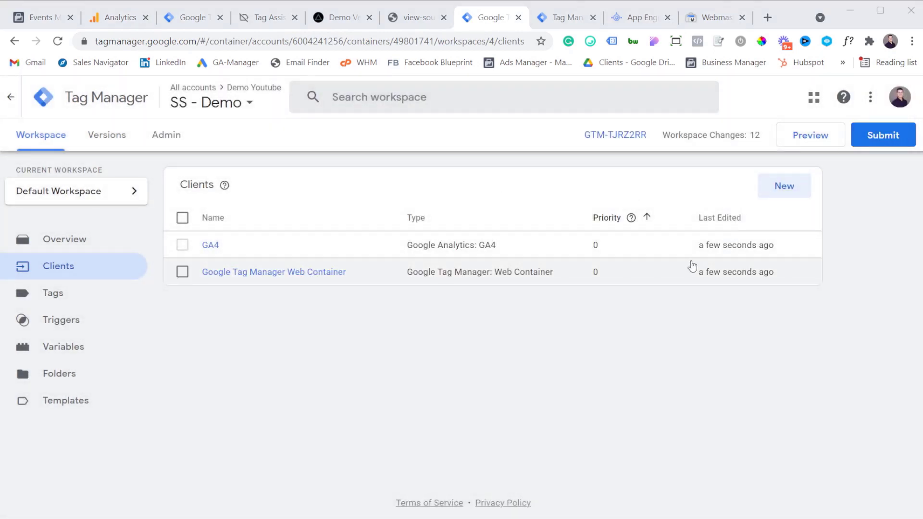
# Examine the Google Tag Manager snippet in the demo store's page source, highlighting its script domain and code block
pyautogui.click(418, 19)
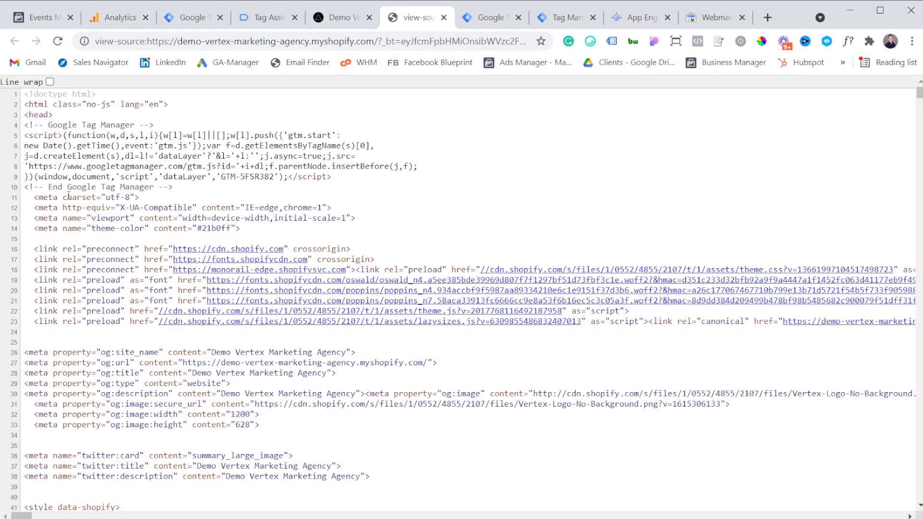
pyautogui.moveTo(25, 166); pyautogui.dragTo(179, 166)
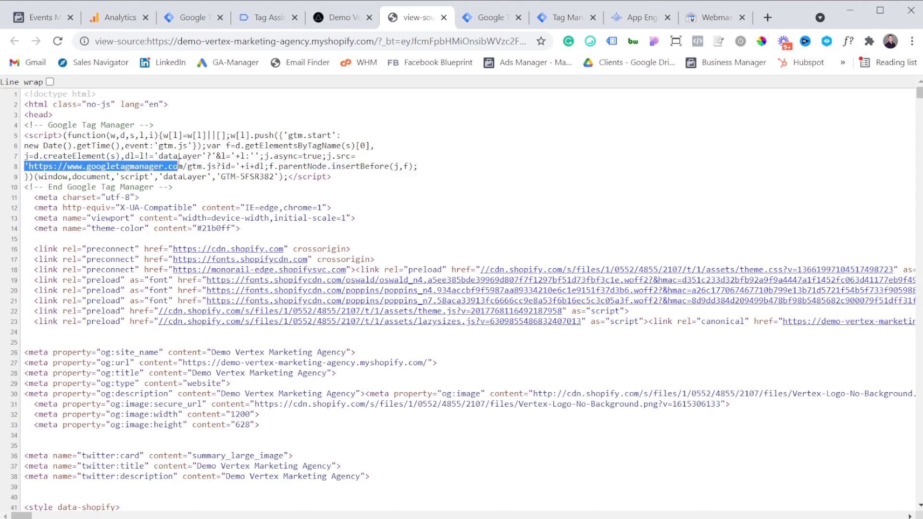
pyautogui.click(179, 164)
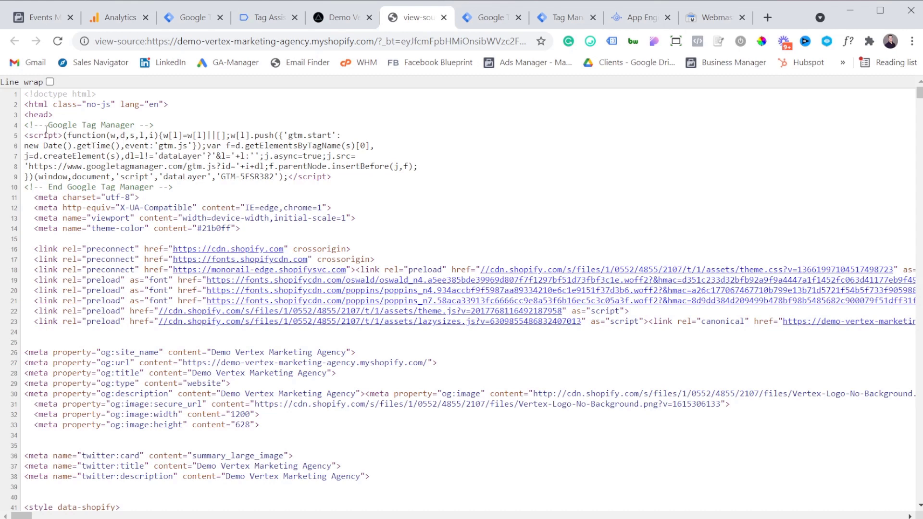
pyautogui.moveTo(37, 123); pyautogui.dragTo(242, 180)
pyautogui.click(242, 182)
pyautogui.click(191, 18)
pyautogui.click(626, 135)
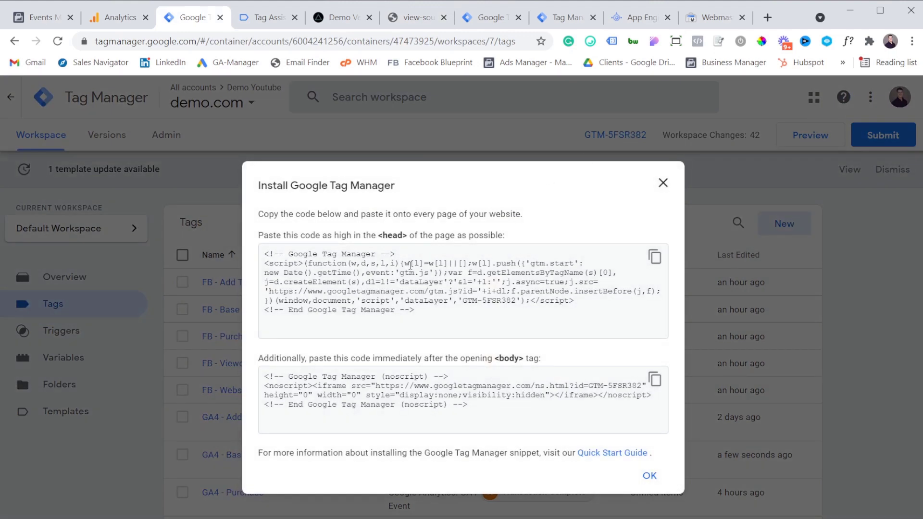
pyautogui.moveTo(316, 235); pyautogui.dragTo(403, 235)
pyautogui.click(418, 231)
pyautogui.moveTo(267, 292); pyautogui.dragTo(423, 294)
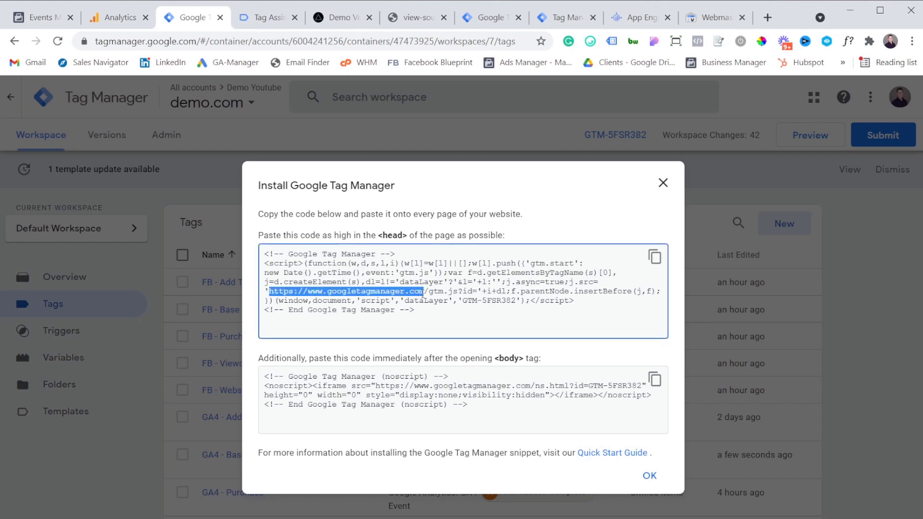
pyautogui.moveTo(377, 385); pyautogui.dragTo(531, 386)
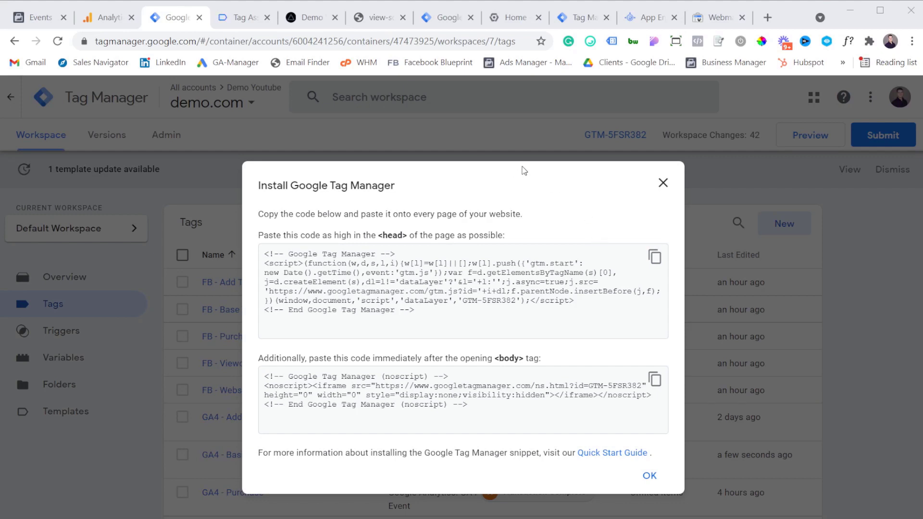
pyautogui.click(662, 183)
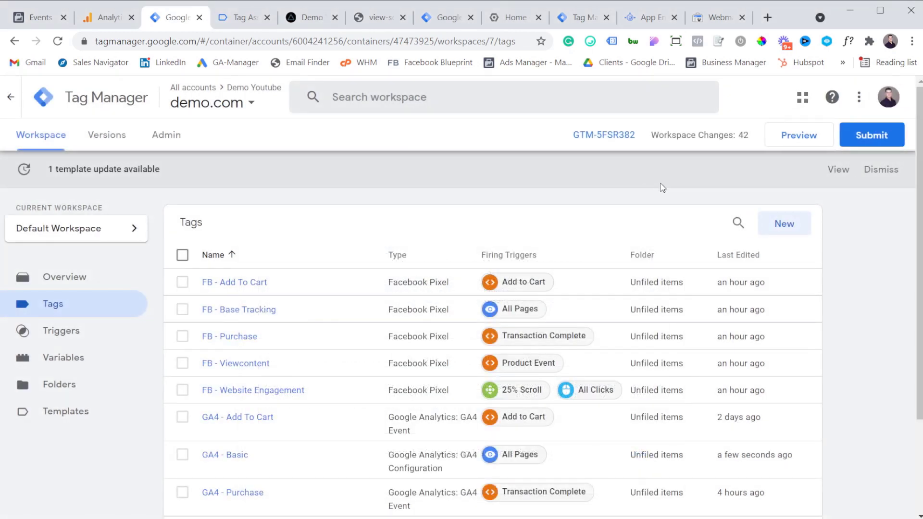
# From SS - Demo's installation details, open the tagging server's Google Cloud Platform project and activate Cloud Shell
pyautogui.click(448, 17)
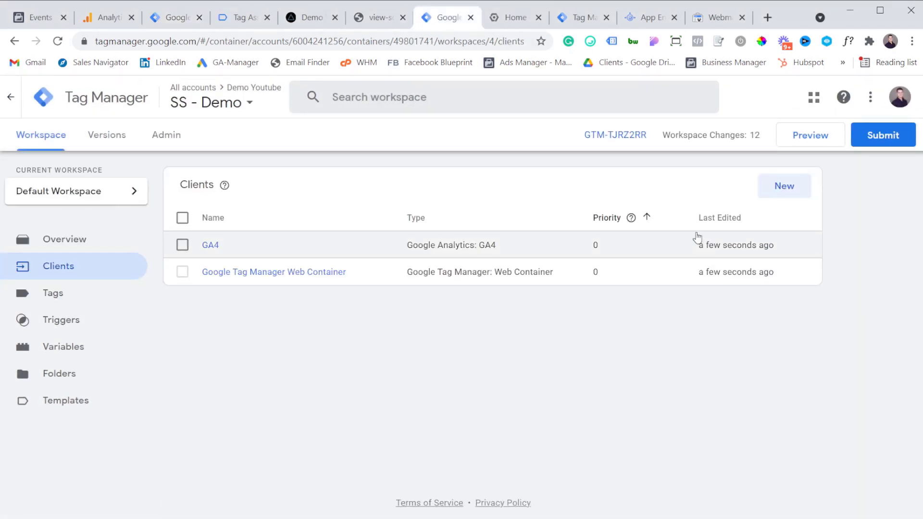
pyautogui.click(611, 138)
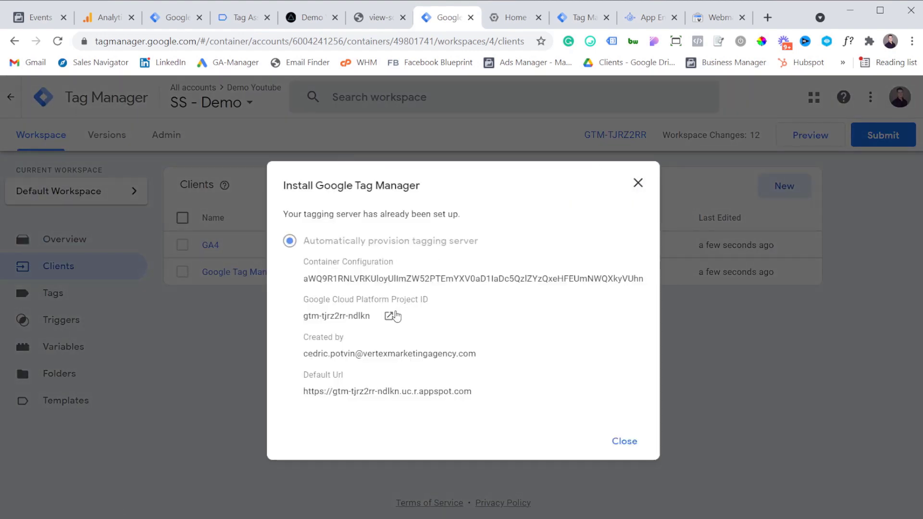
pyautogui.click(389, 316)
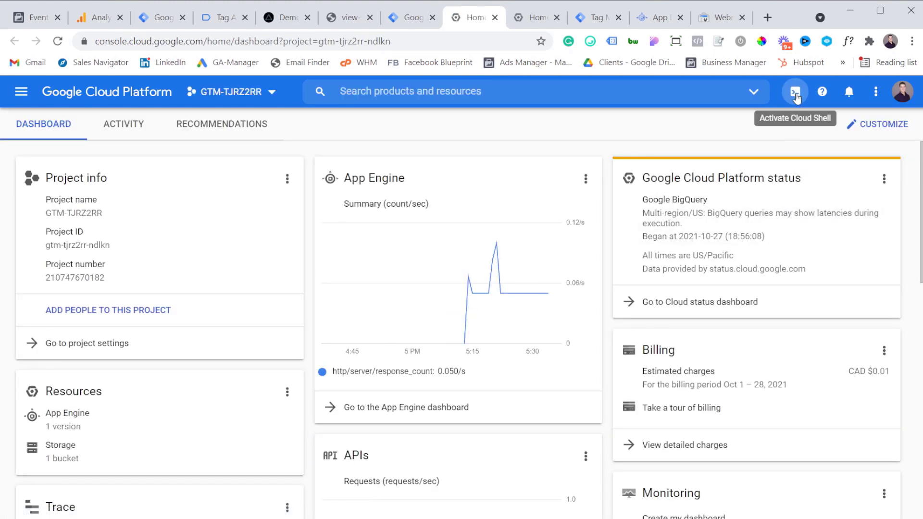
pyautogui.click(795, 96)
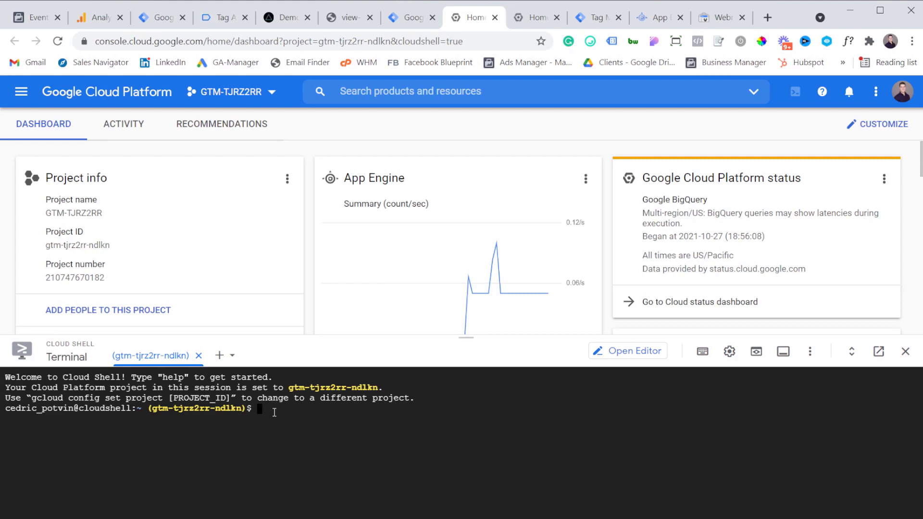
pyautogui.hotkey('ctrl', 'v')
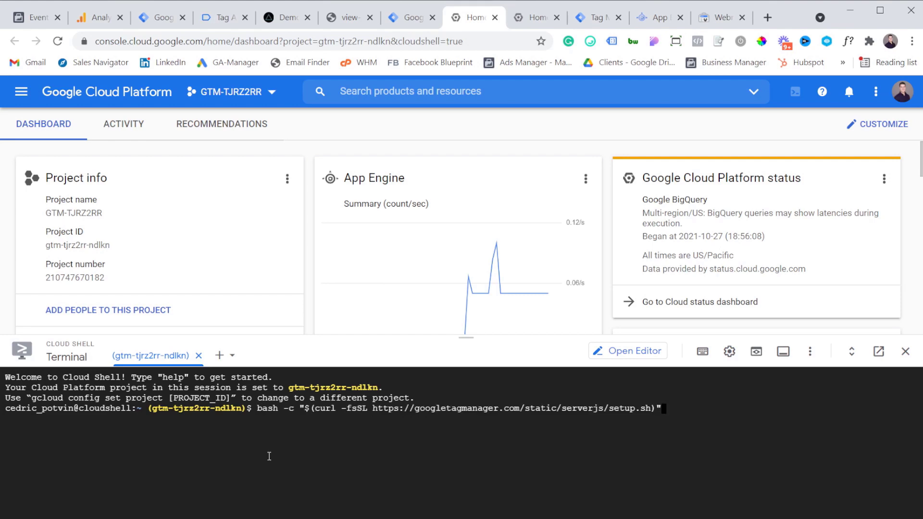
pyautogui.press('Return')
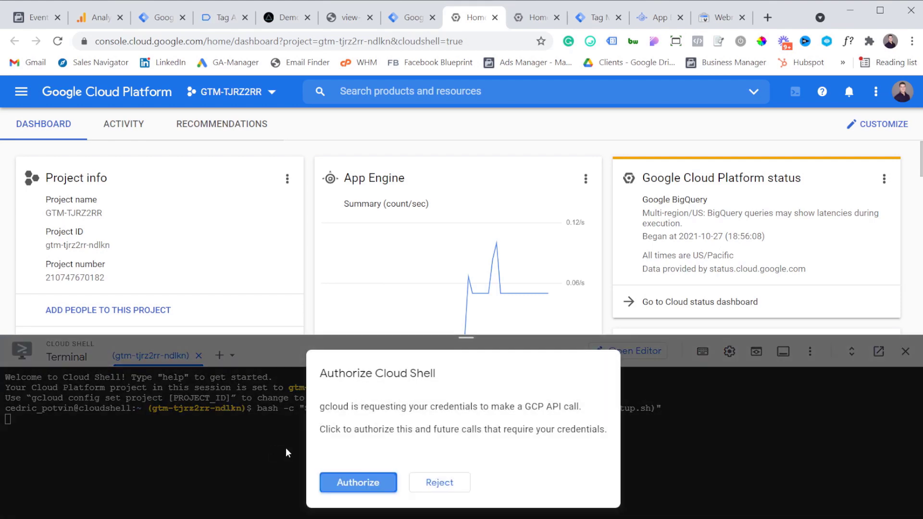
pyautogui.click(369, 491)
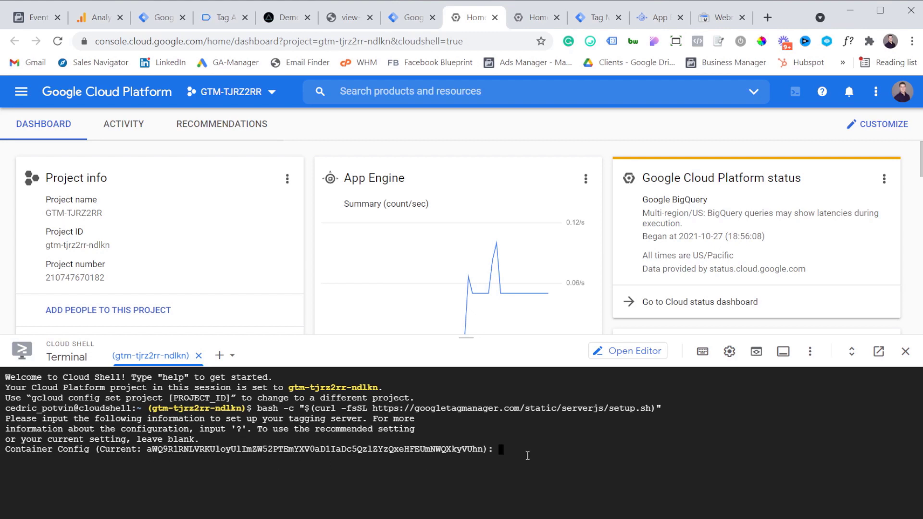
# Keep the current container config and request logging, leave the policy script URL blank, and set the deployment type to production
pyautogui.press('Return')
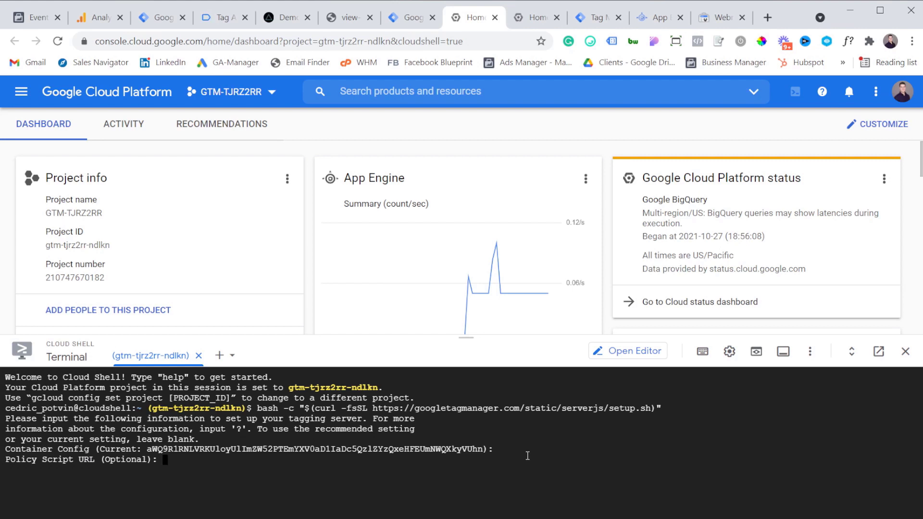
pyautogui.press('Return')
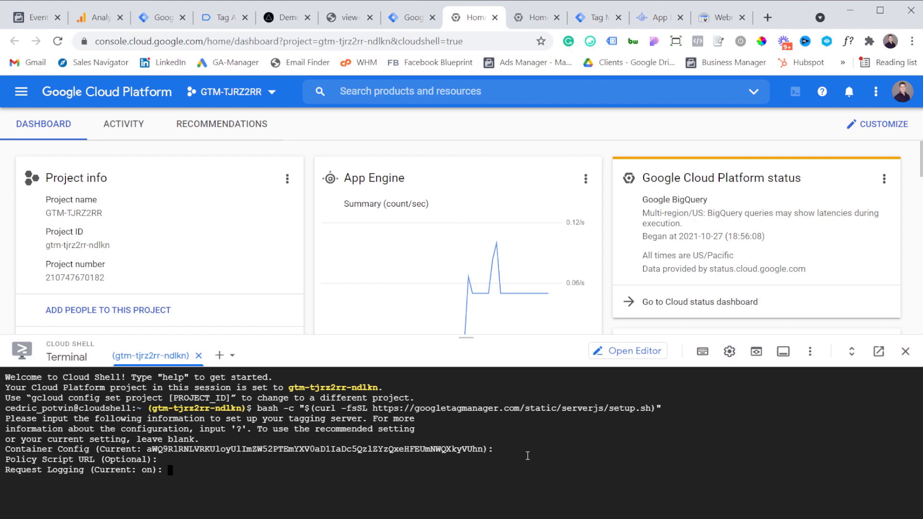
pyautogui.press('Return')
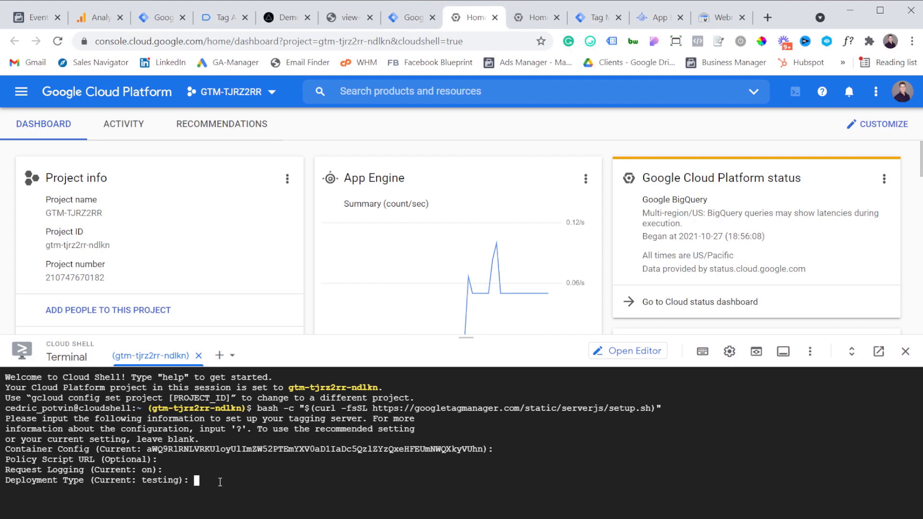
pyautogui.write('production')
pyautogui.press('Return')
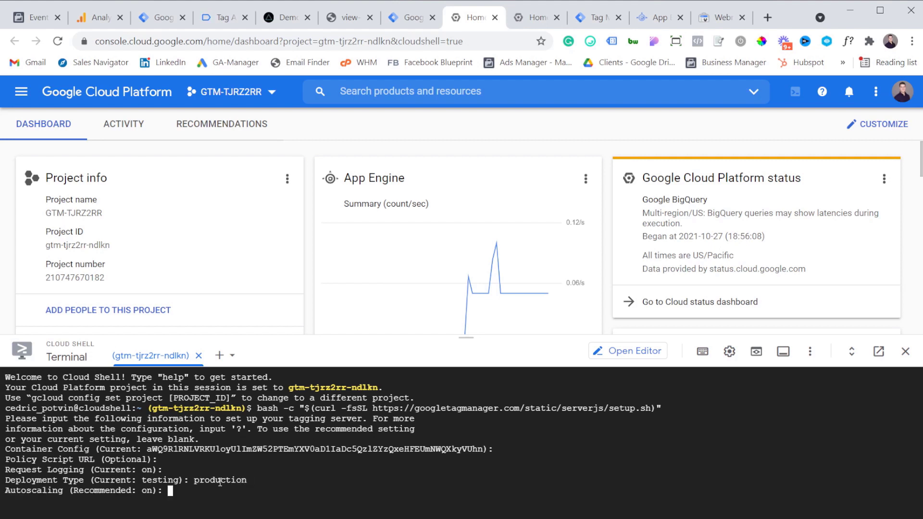
# Accept the recommended autoscaling and CPU target utilization, with a minimum of 3 and a maximum of 5 servers
pyautogui.press('Return')
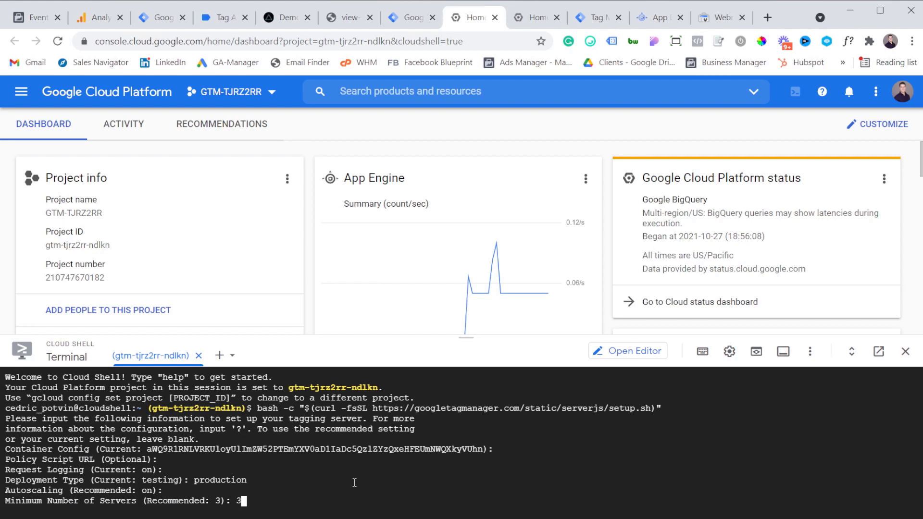
pyautogui.press('Return')
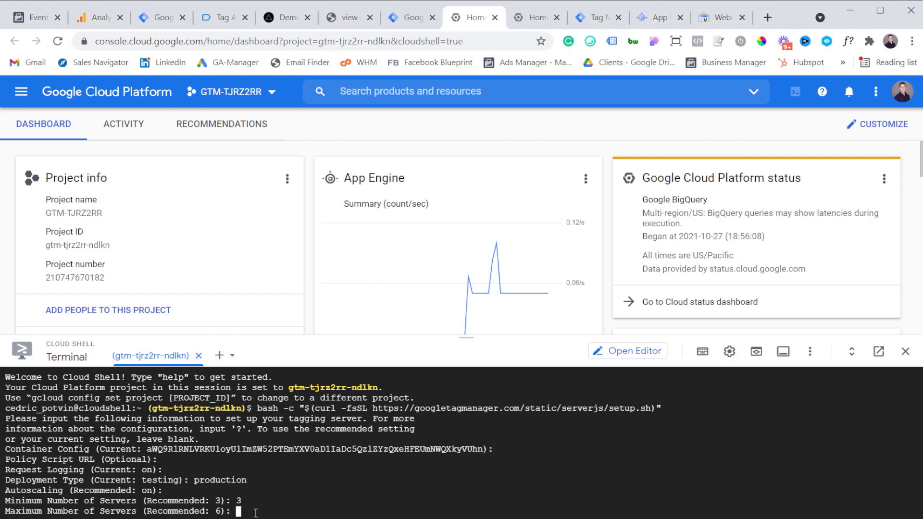
pyautogui.write('5')
pyautogui.press('Return')
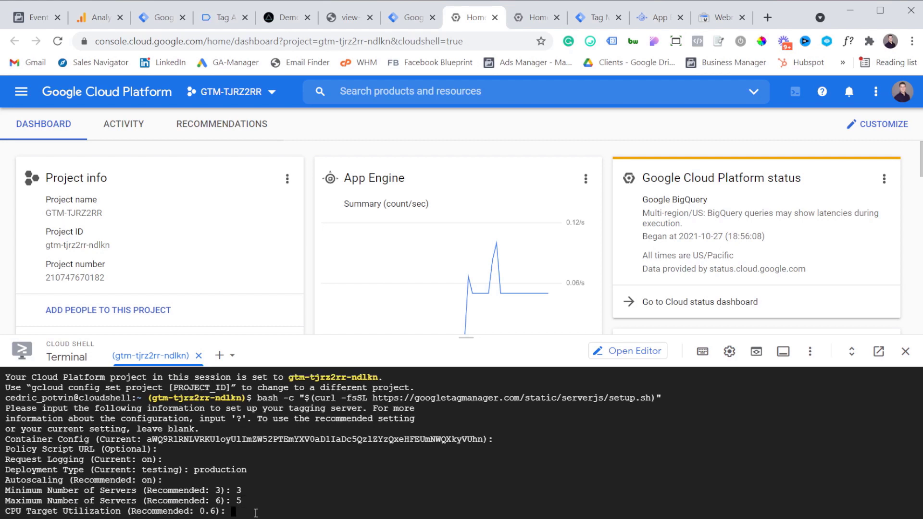
pyautogui.press('Return')
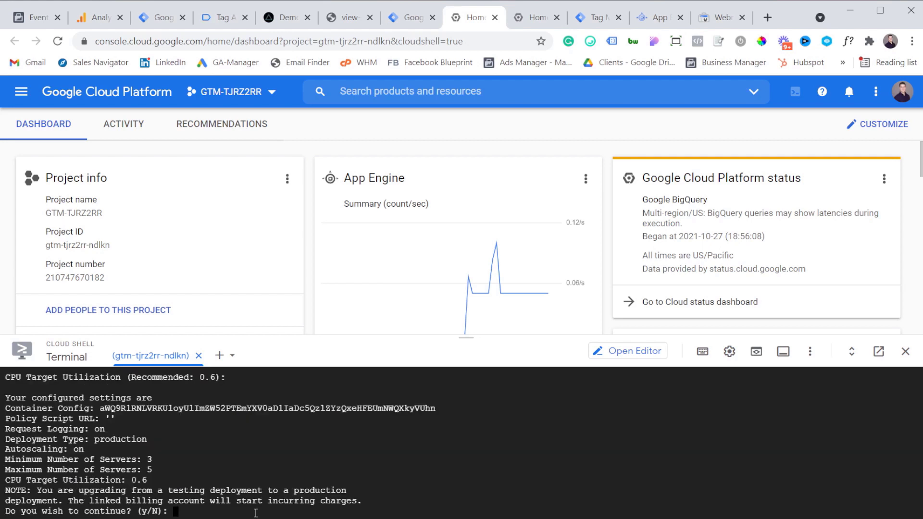